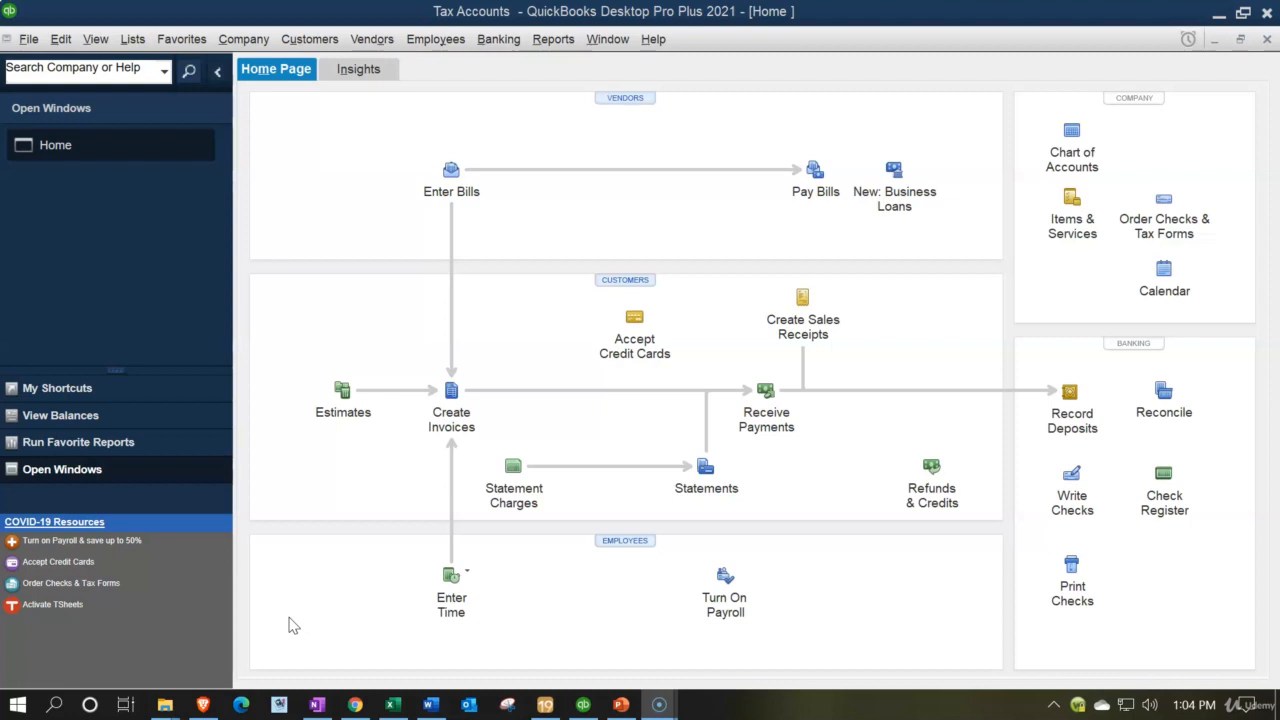
Step: Turn on the open window list and open the Chart of Accounts
{"action": "left_click", "coordinate": [96, 39]}
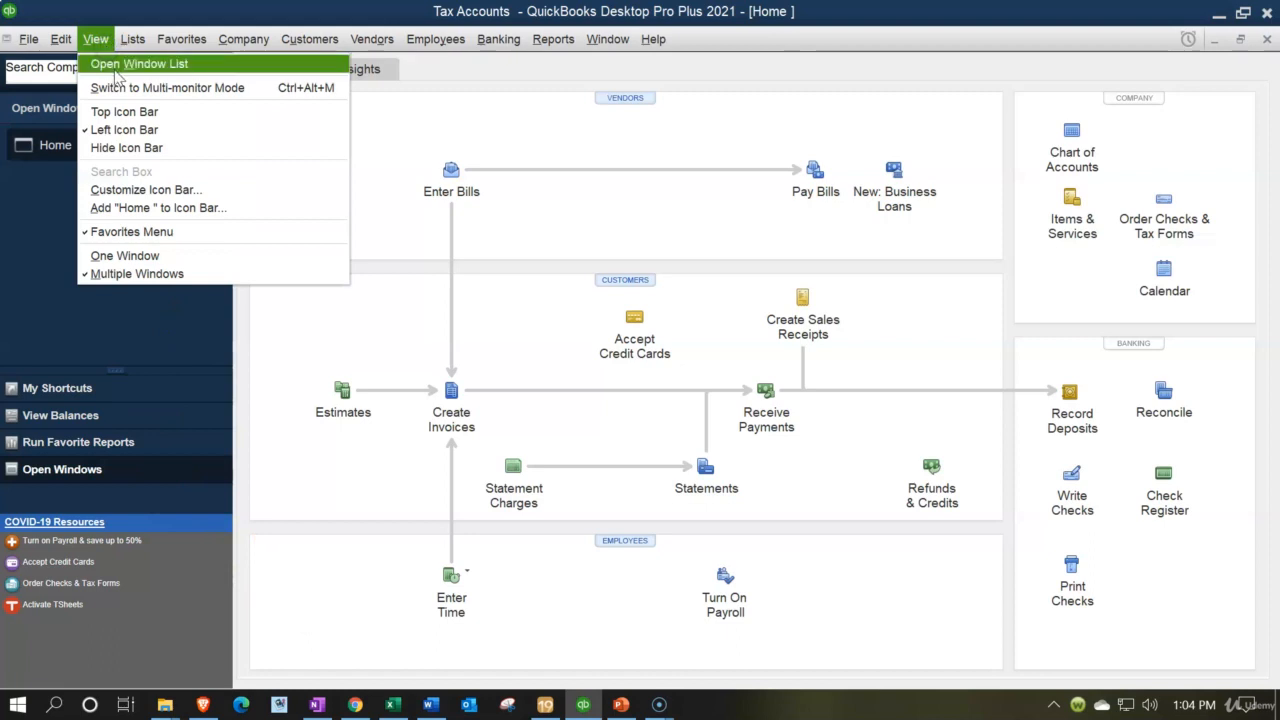
{"action": "left_click", "coordinate": [116, 70]}
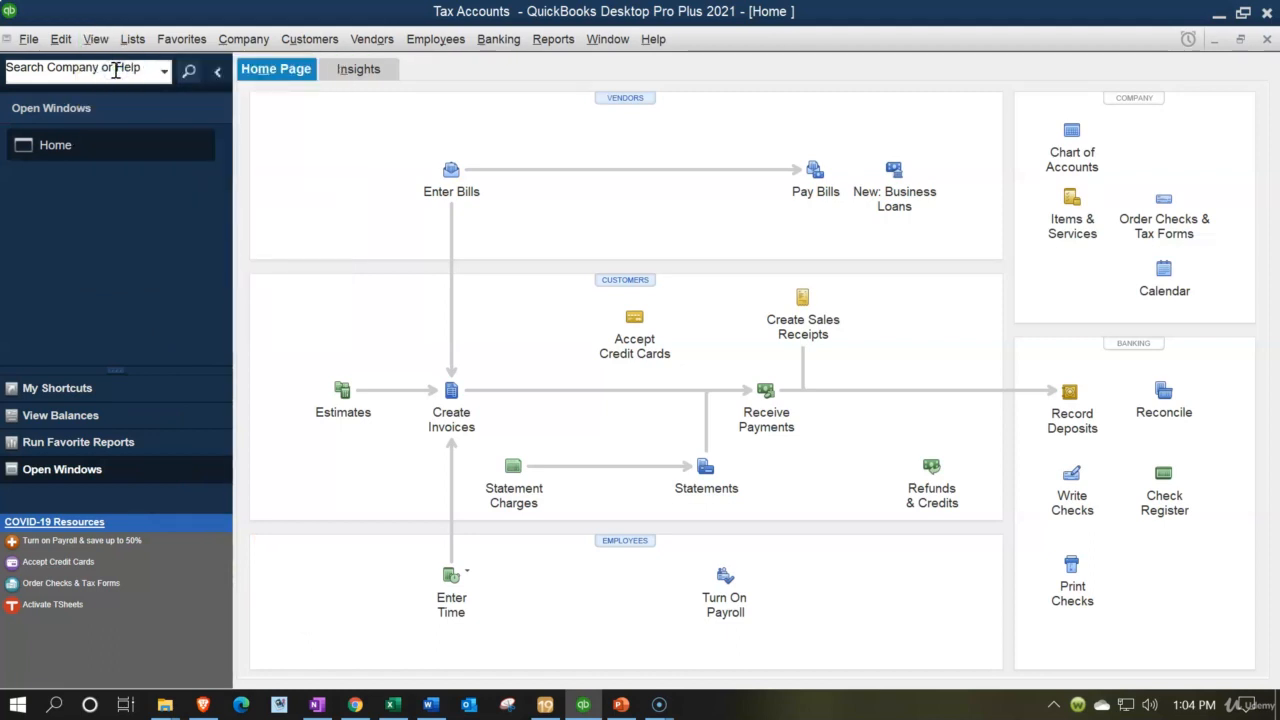
{"action": "left_click", "coordinate": [133, 39]}
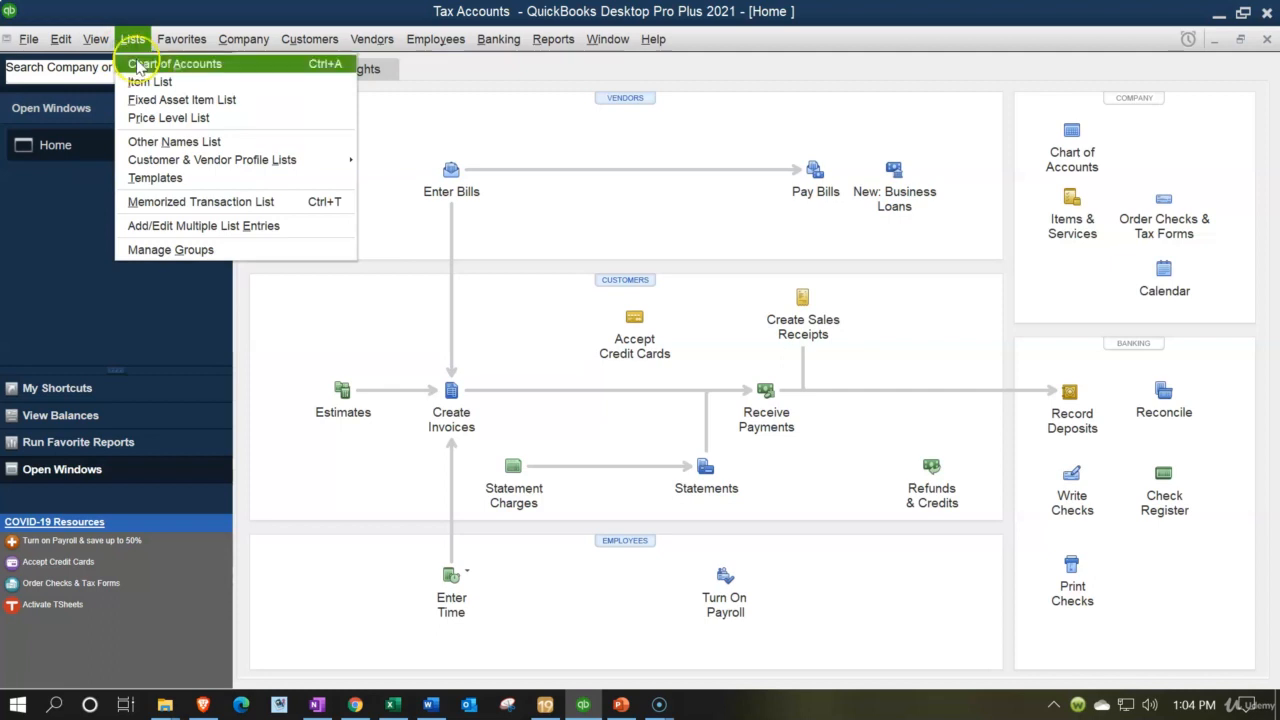
{"action": "left_click", "coordinate": [158, 65]}
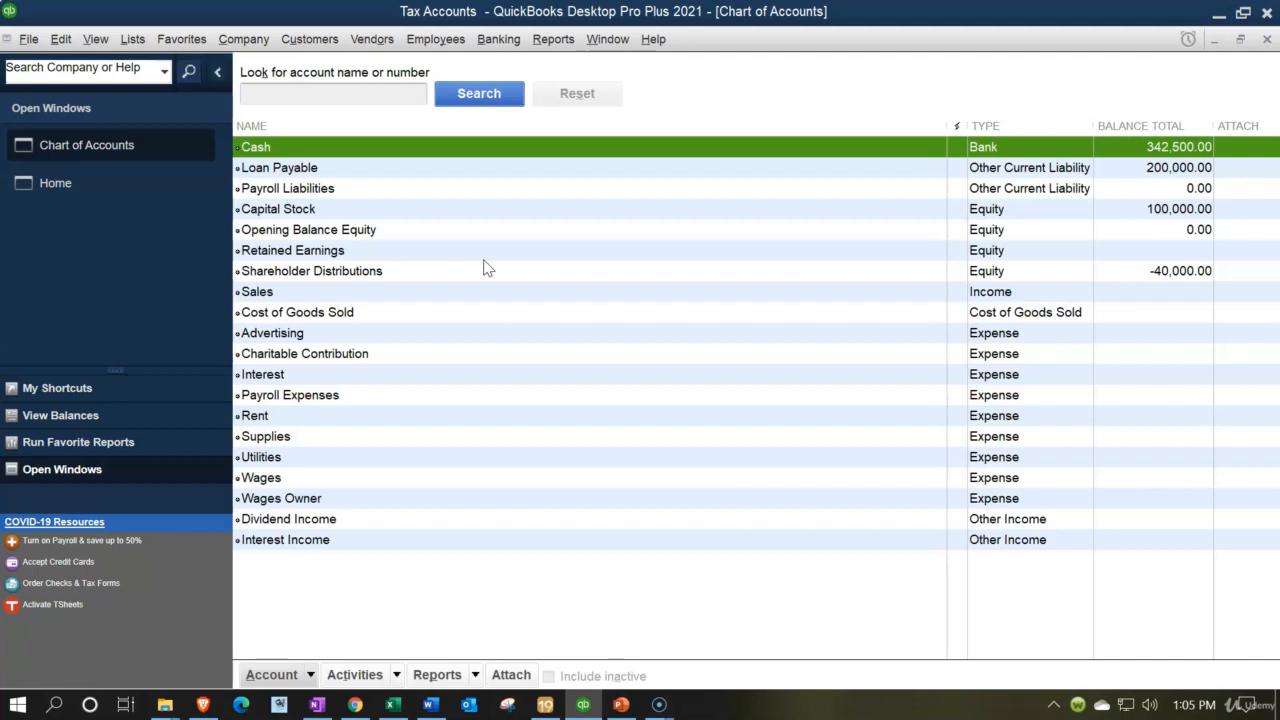
Step: Open the Utilities expense account from the Chart of Accounts for editing
{"action": "left_click", "coordinate": [459, 395]}
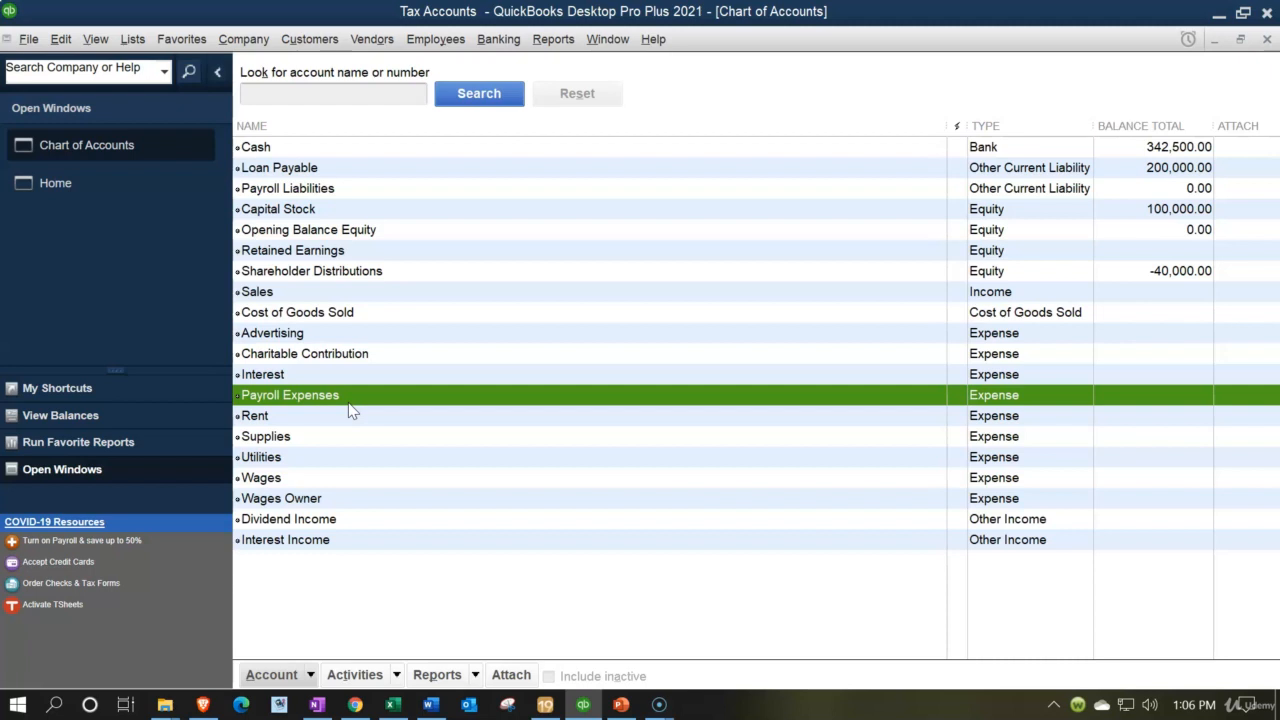
{"action": "left_click", "coordinate": [352, 460]}
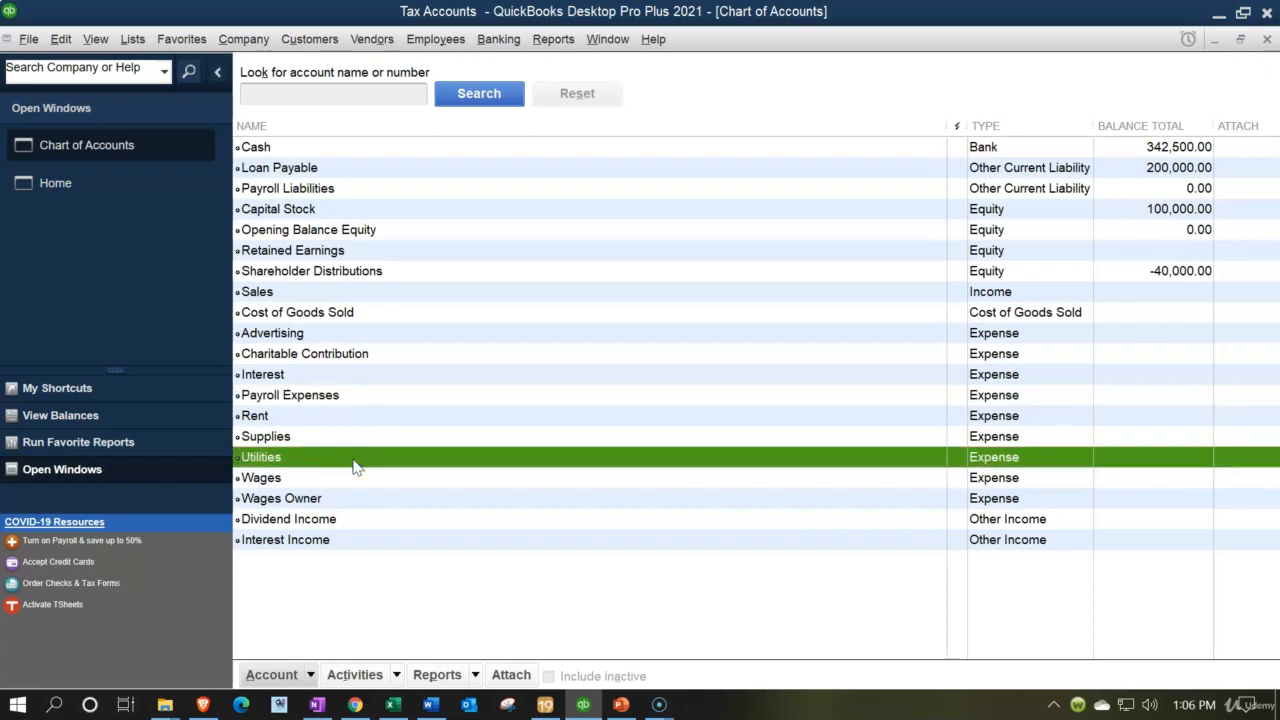
{"action": "right_click", "coordinate": [355, 466]}
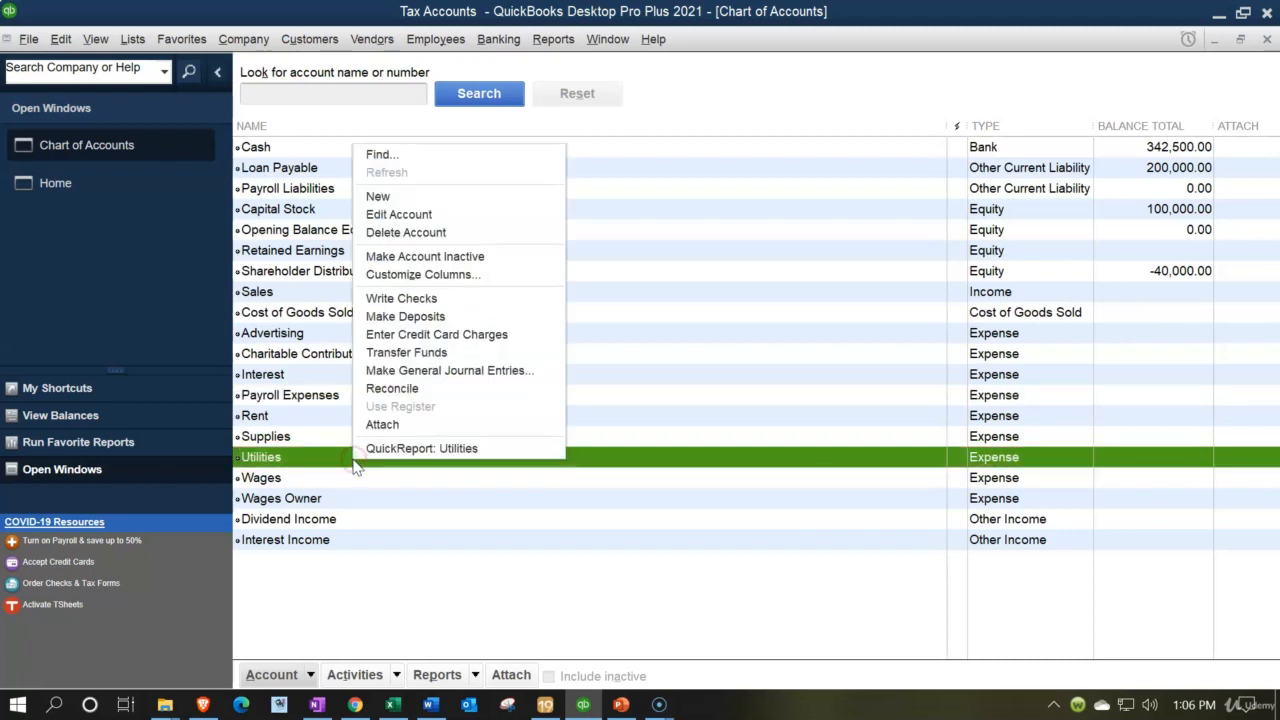
{"action": "left_click", "coordinate": [303, 675]}
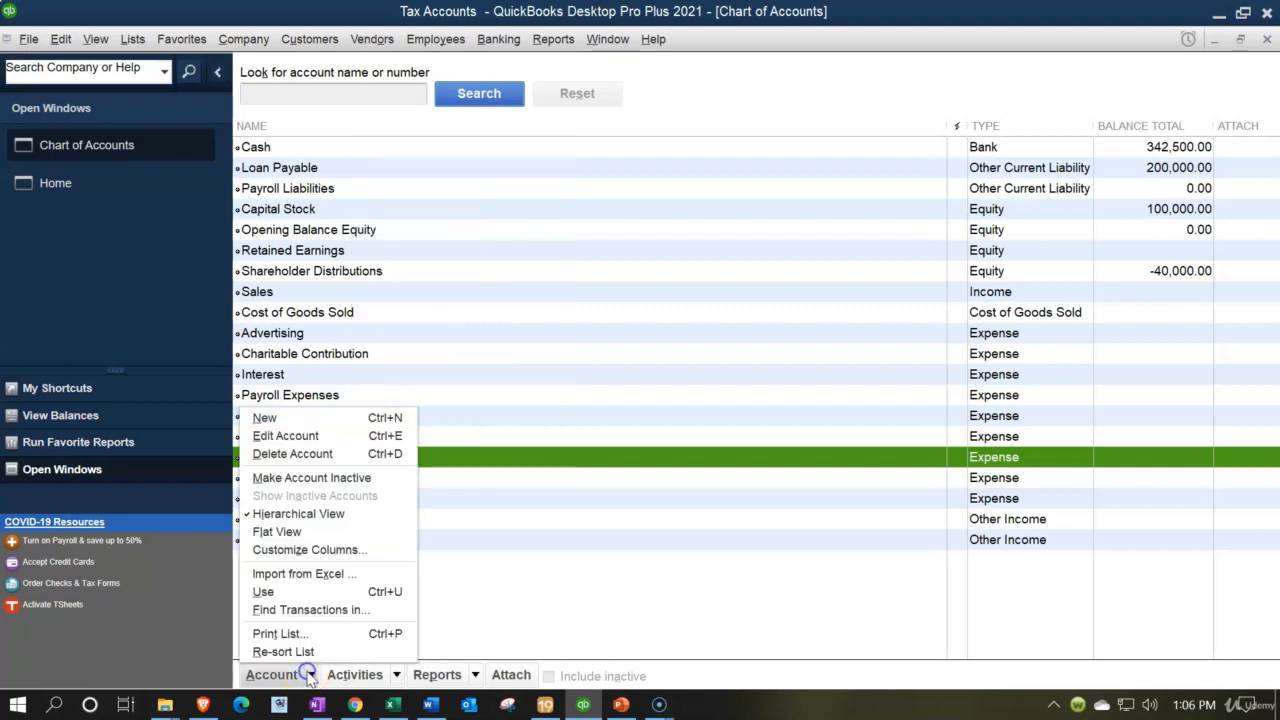
{"action": "left_click", "coordinate": [286, 436]}
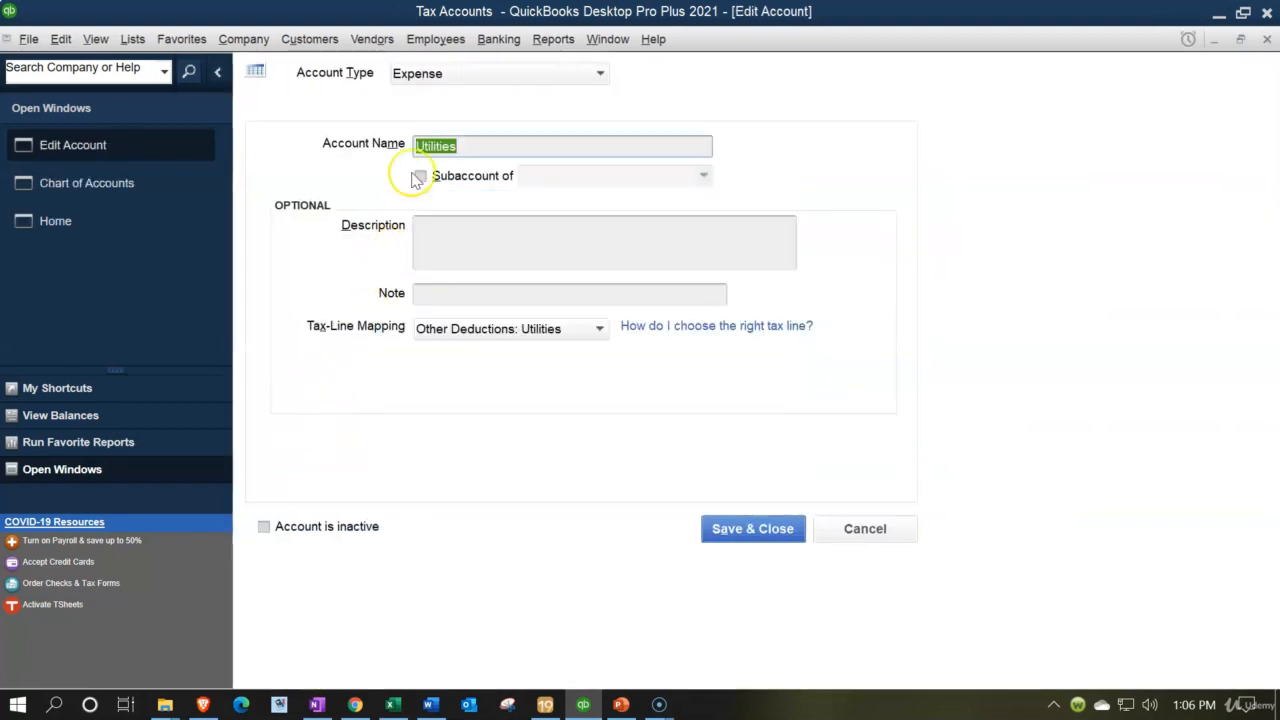
Step: Review the Utilities account's type choices, name and tax-line mapping options, and close the account without changing it
{"action": "left_click", "coordinate": [505, 80]}
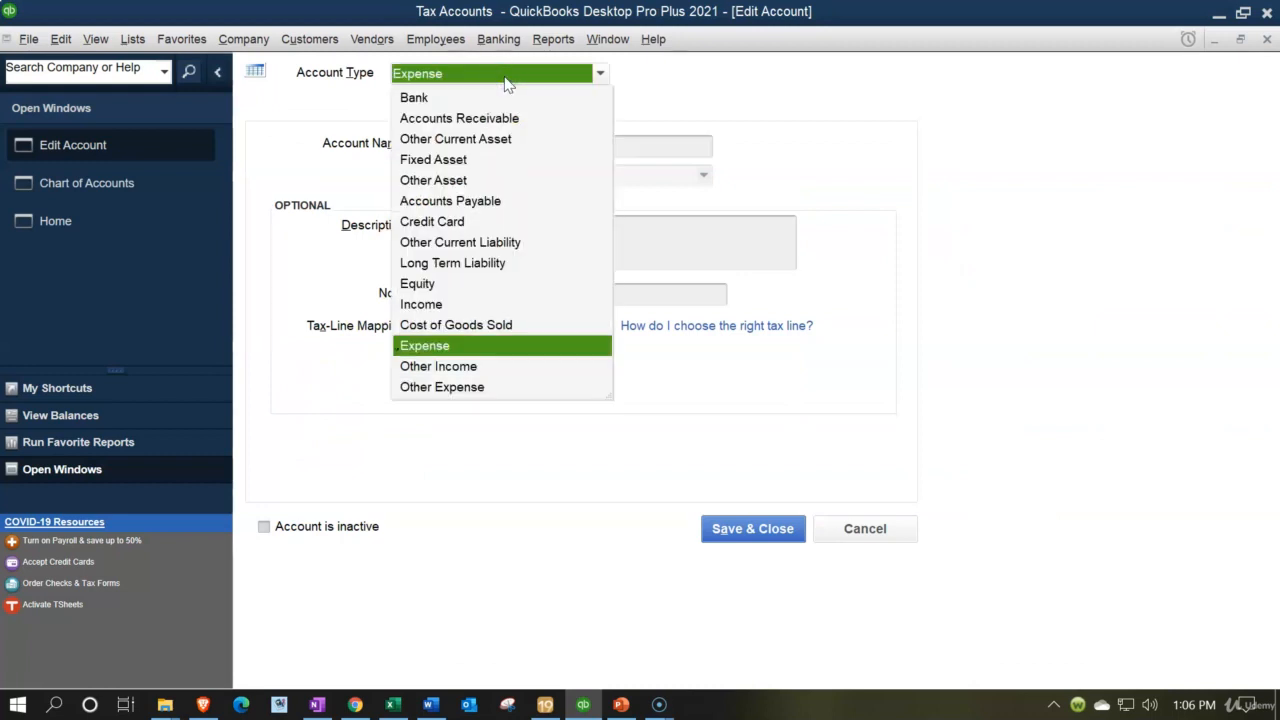
{"action": "left_click", "coordinate": [507, 83]}
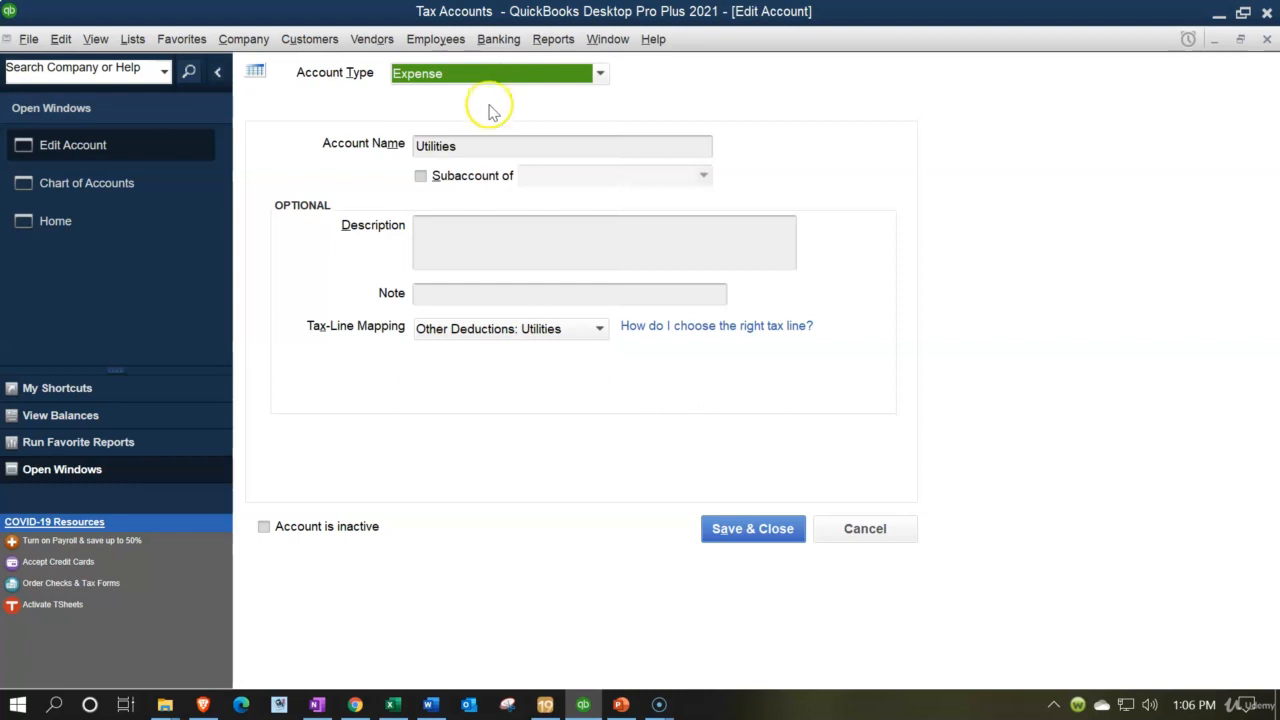
{"action": "left_click", "coordinate": [480, 146]}
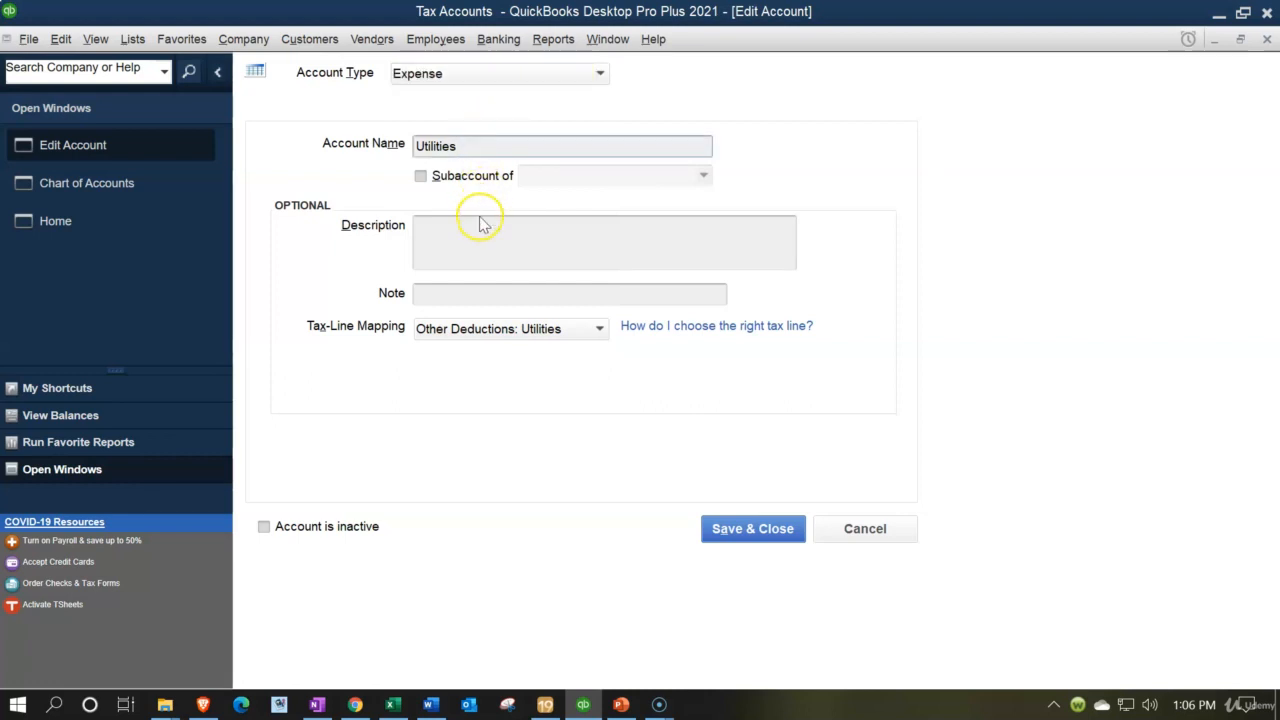
{"action": "left_click", "coordinate": [493, 335]}
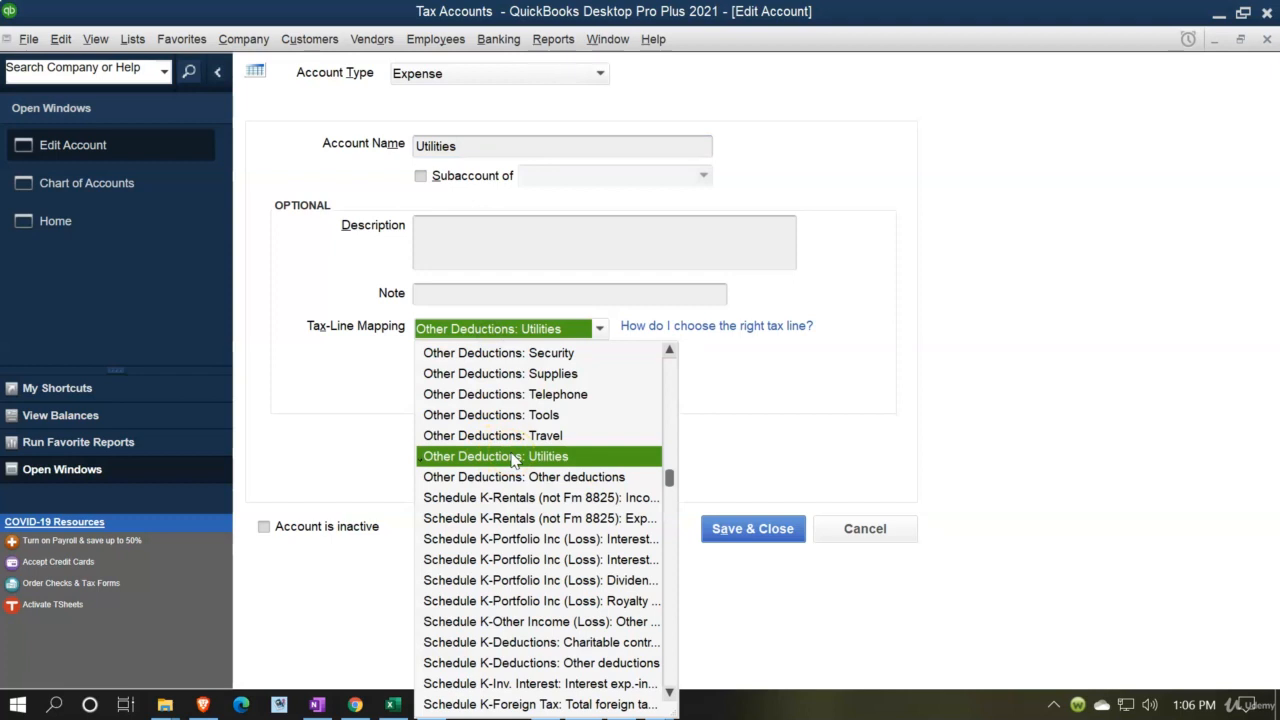
{"action": "left_click", "coordinate": [720, 440]}
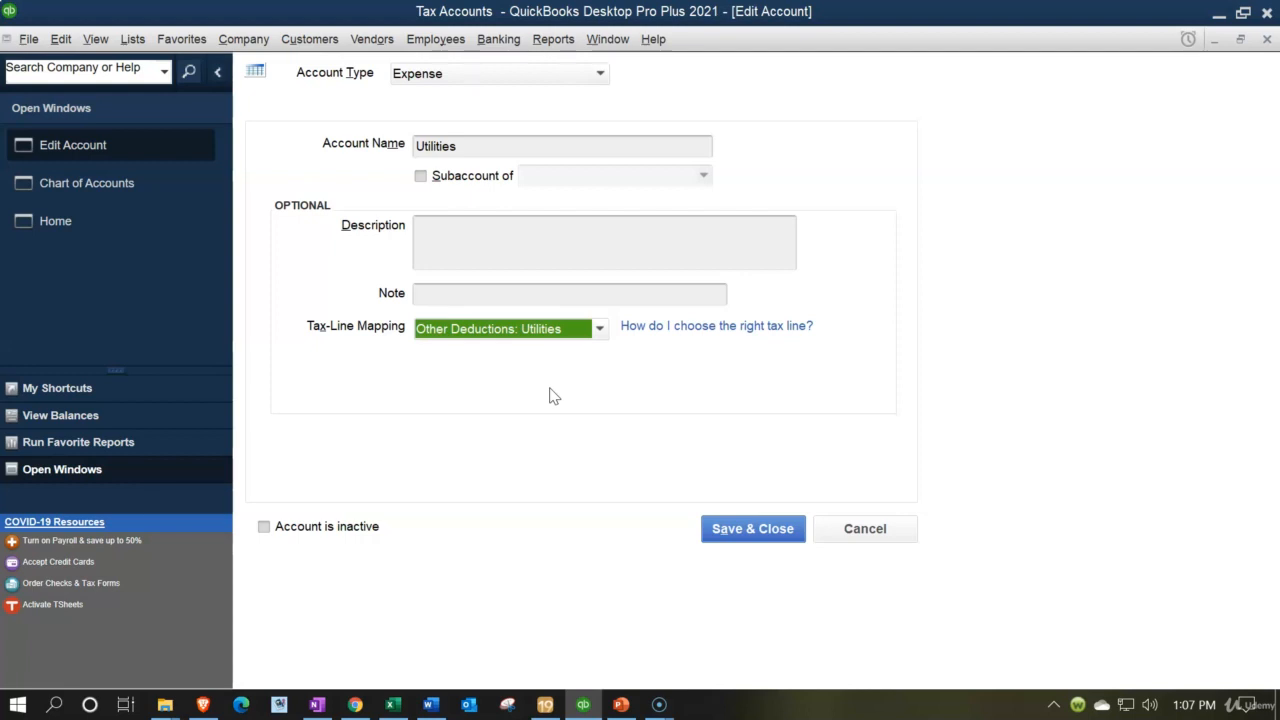
{"action": "left_click", "coordinate": [1267, 39]}
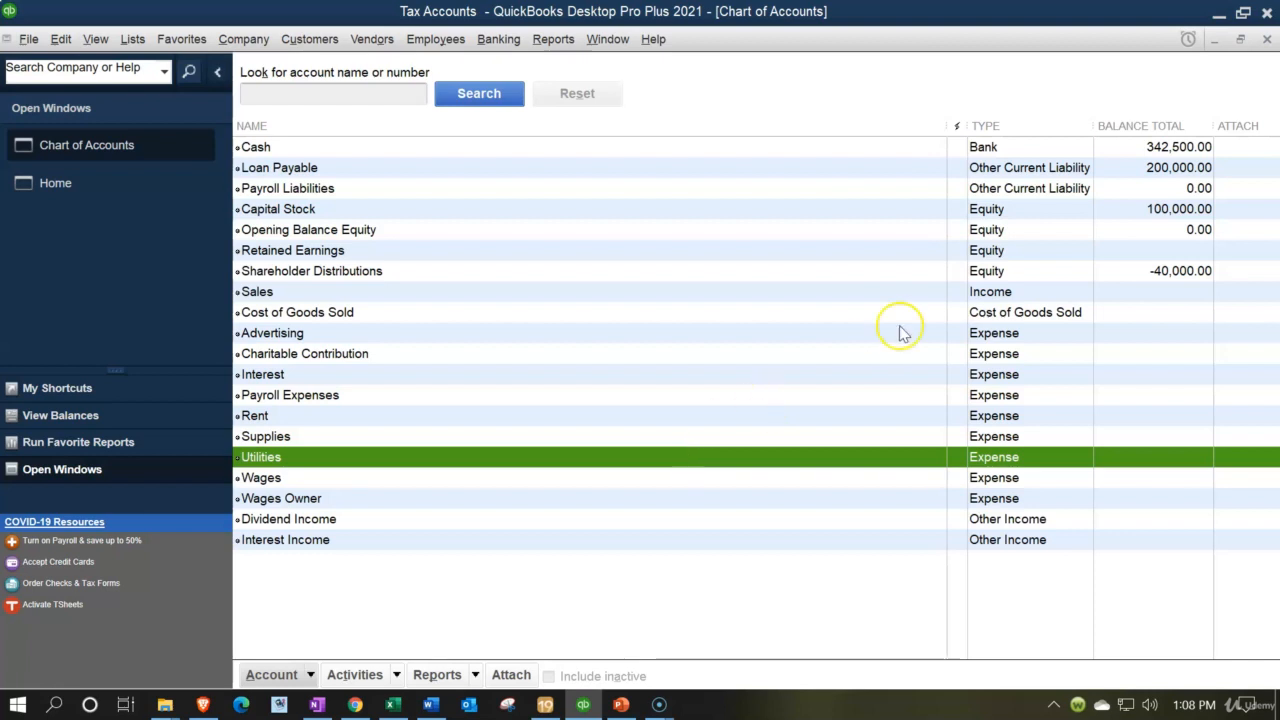
Step: Minimize to the desktop, select the 2019 Lacerte Tax and QuickBooks Pro Plus 2021 shortcuts, and return to QuickBooks
{"action": "left_click", "coordinate": [1220, 18]}
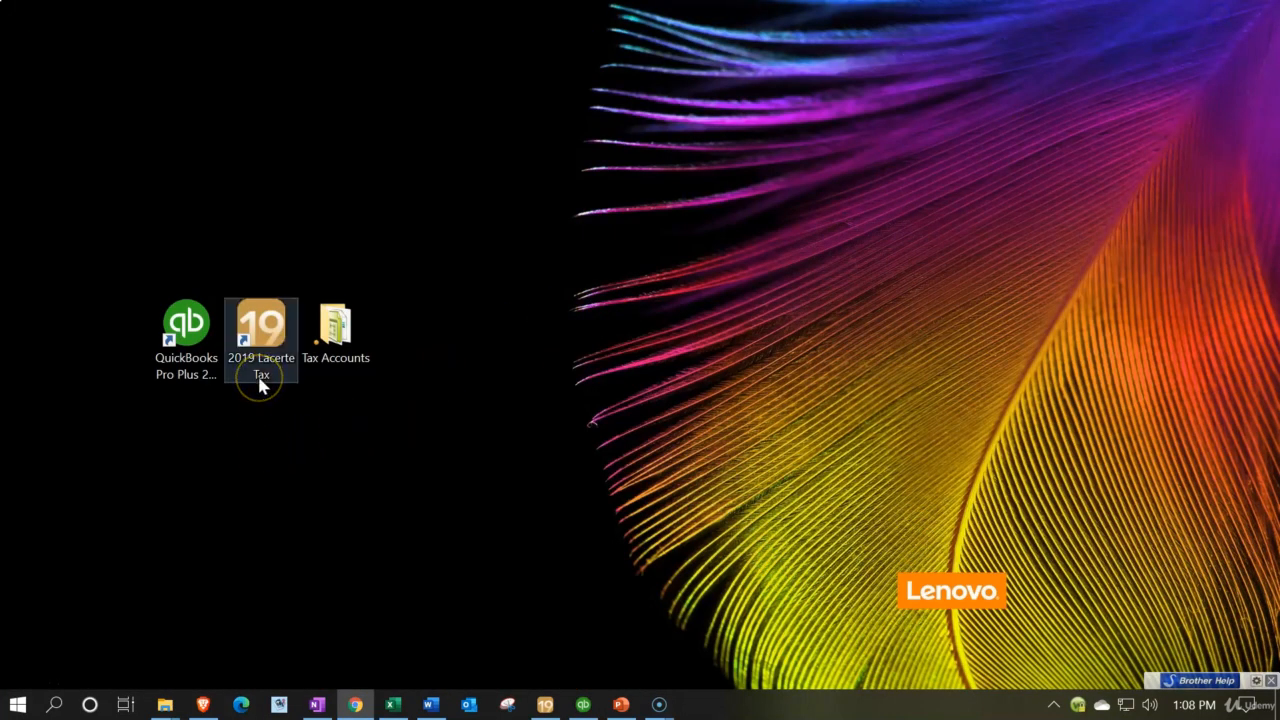
{"action": "left_click", "coordinate": [260, 385]}
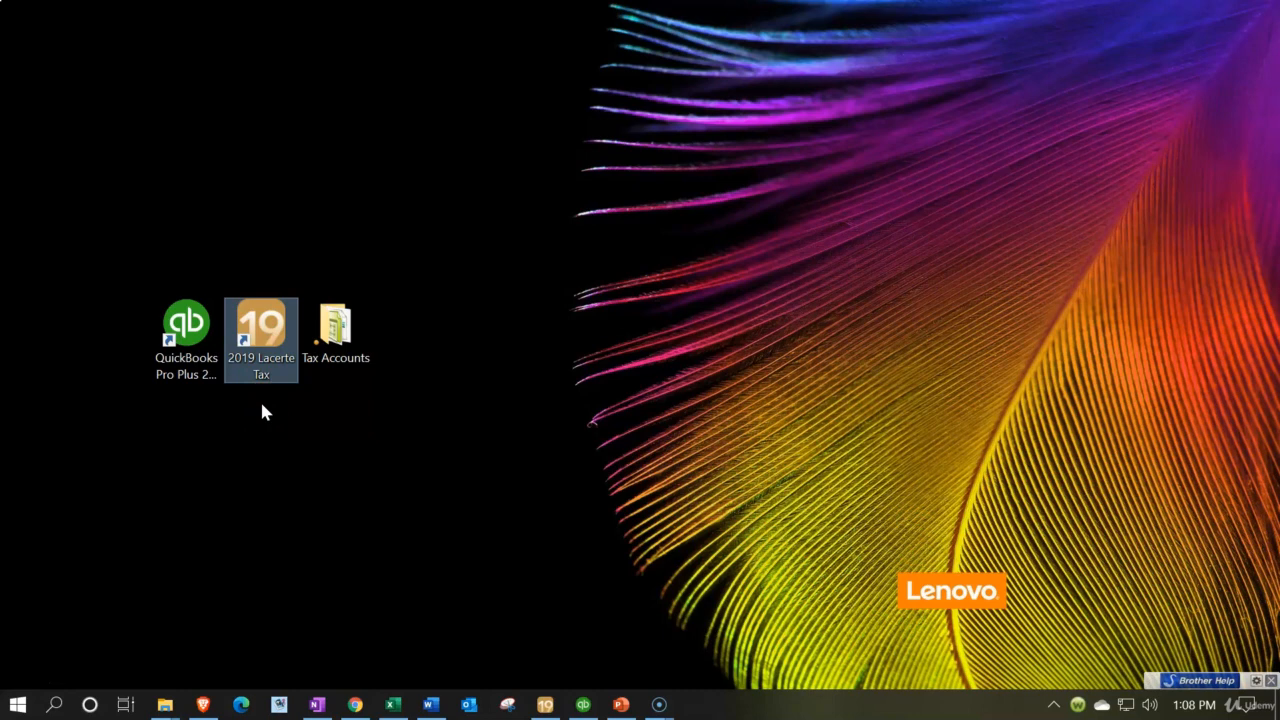
{"action": "left_click", "coordinate": [192, 382], "text": "ctrl"}
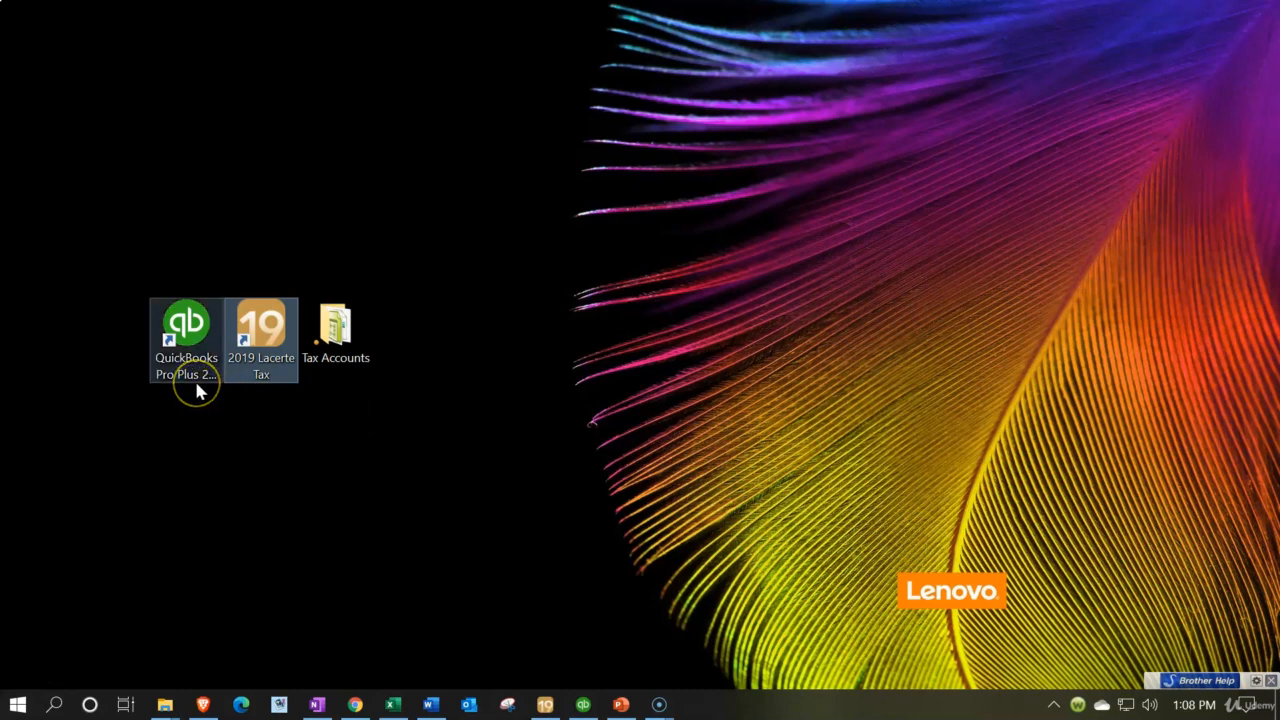
{"action": "left_click", "coordinate": [194, 379], "text": "ctrl"}
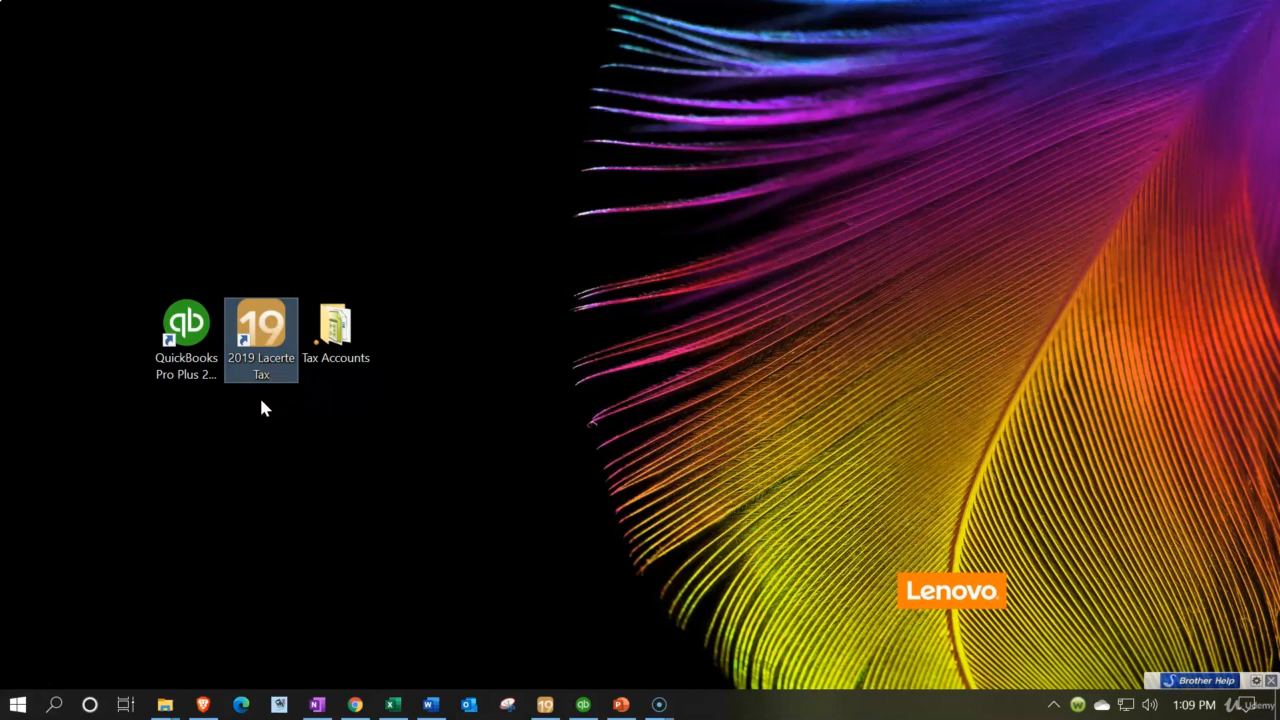
{"action": "left_click", "coordinate": [200, 377]}
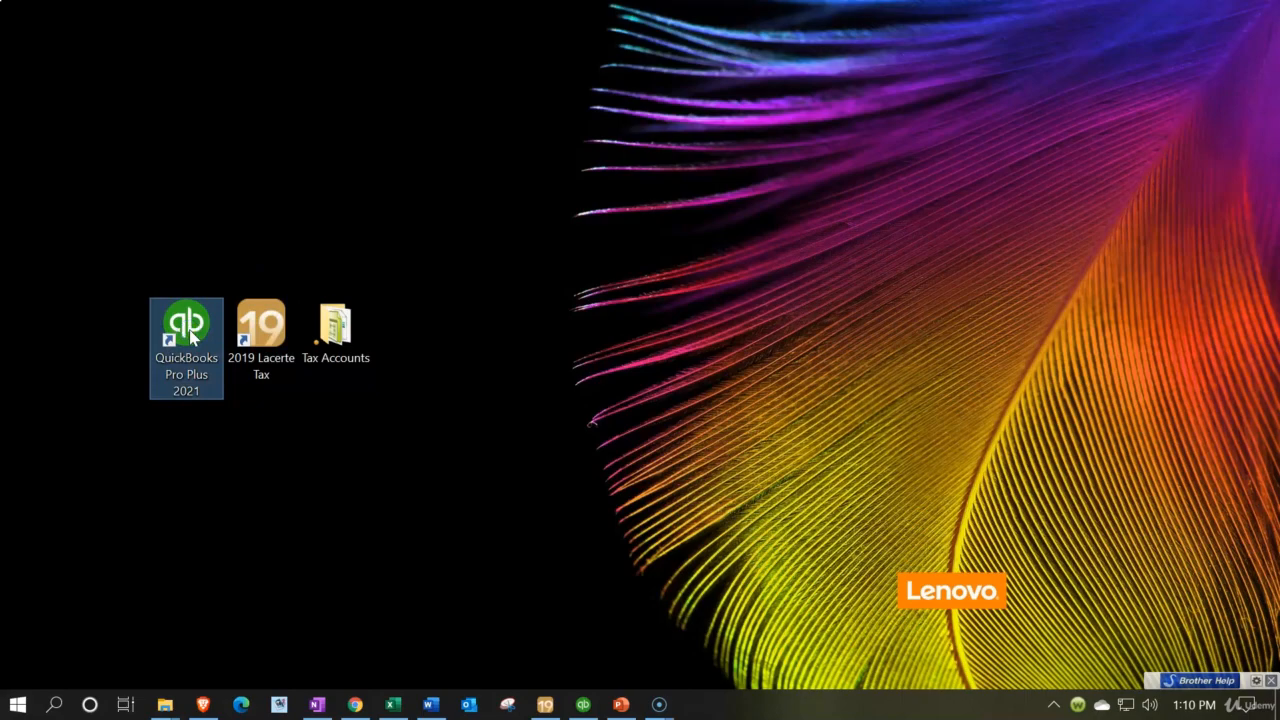
{"action": "left_click", "coordinate": [583, 700]}
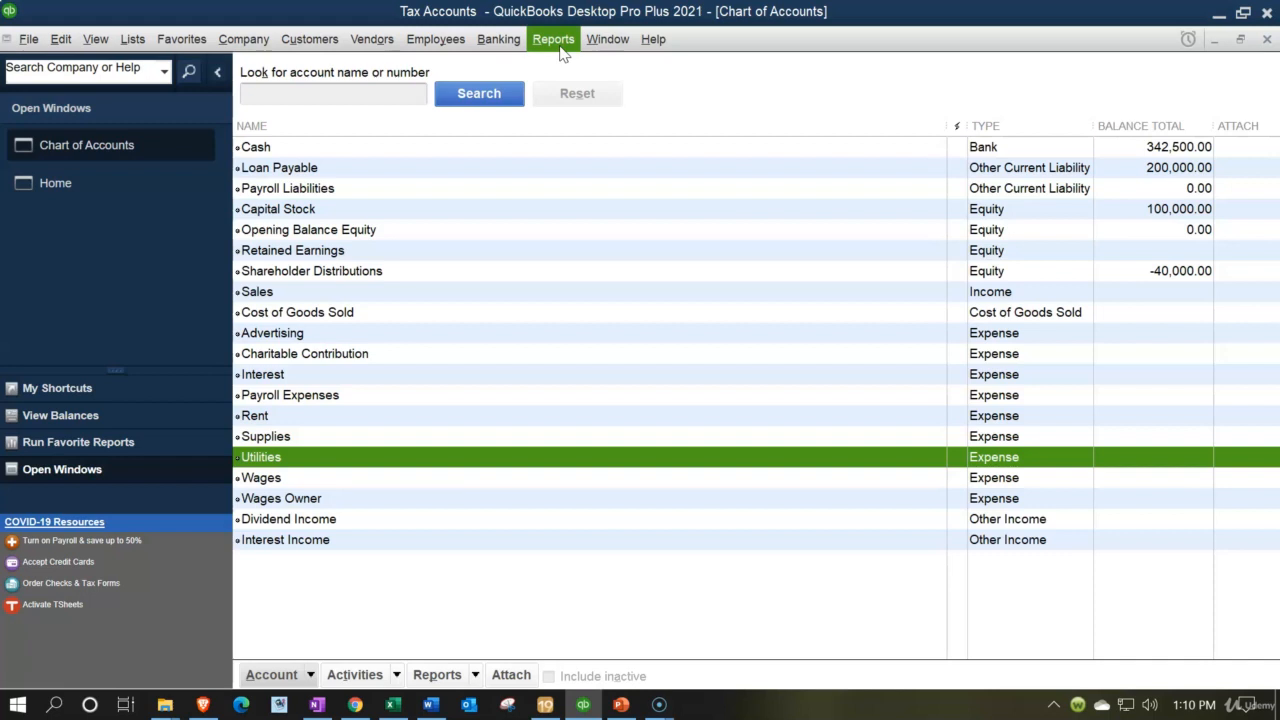
Step: Switch to the Comp Prob 1 Student Worksheet in Excel and hide the Tax Adjustments and Tax Trial Balance columns, K and L
{"action": "left_click", "coordinate": [398, 705]}
{"action": "left_click", "coordinate": [386, 557]}
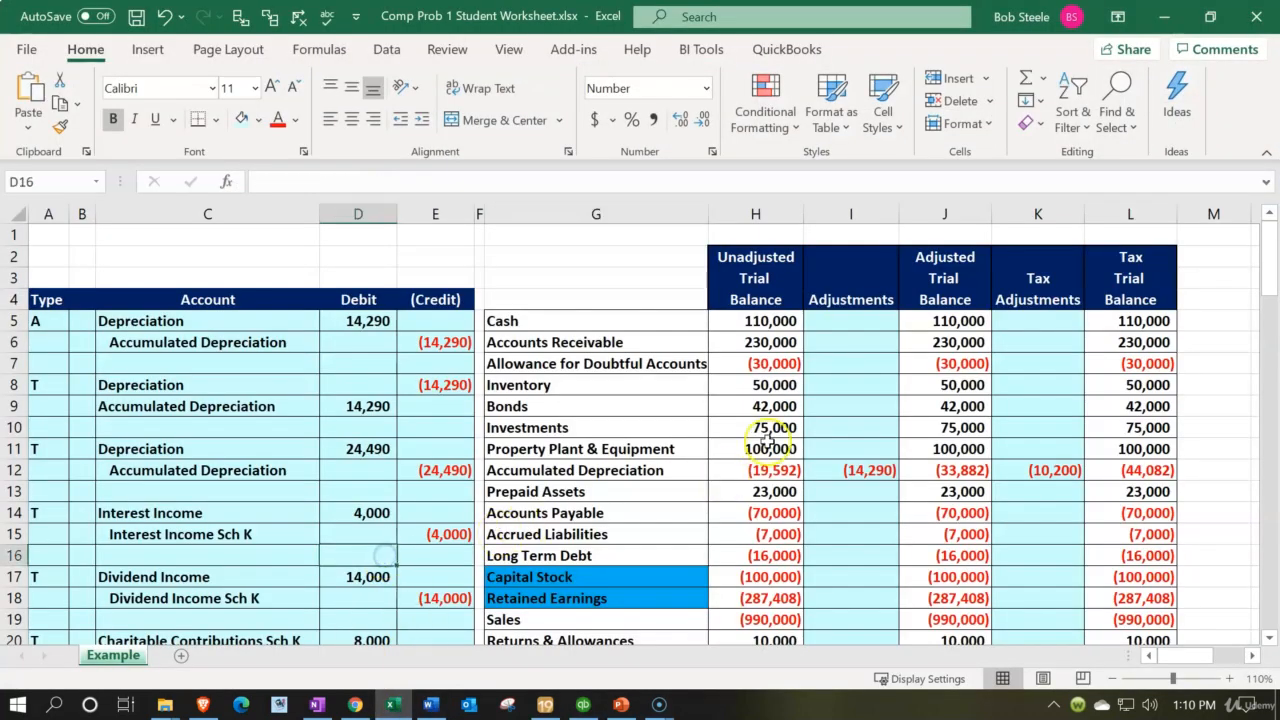
{"action": "left_click_drag", "start_coordinate": [1034, 213], "coordinate": [1123, 230]}
{"action": "right_click", "coordinate": [1050, 332]}
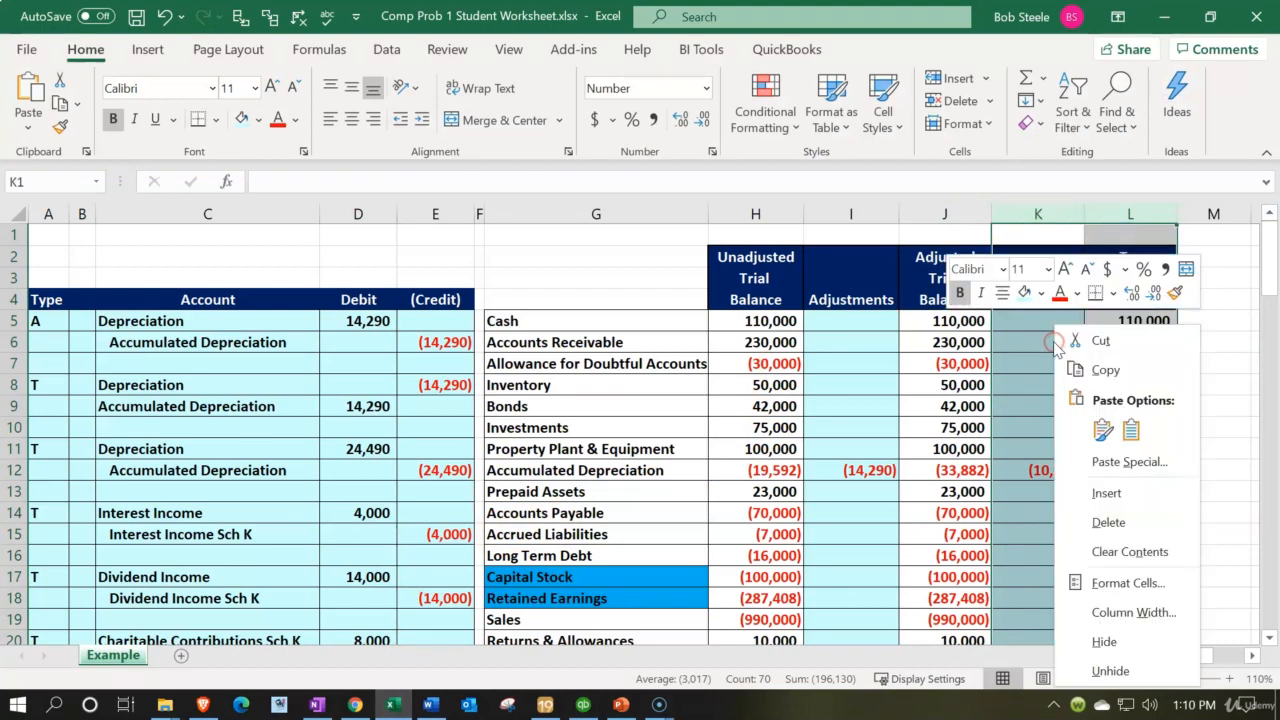
{"action": "left_click", "coordinate": [1122, 642]}
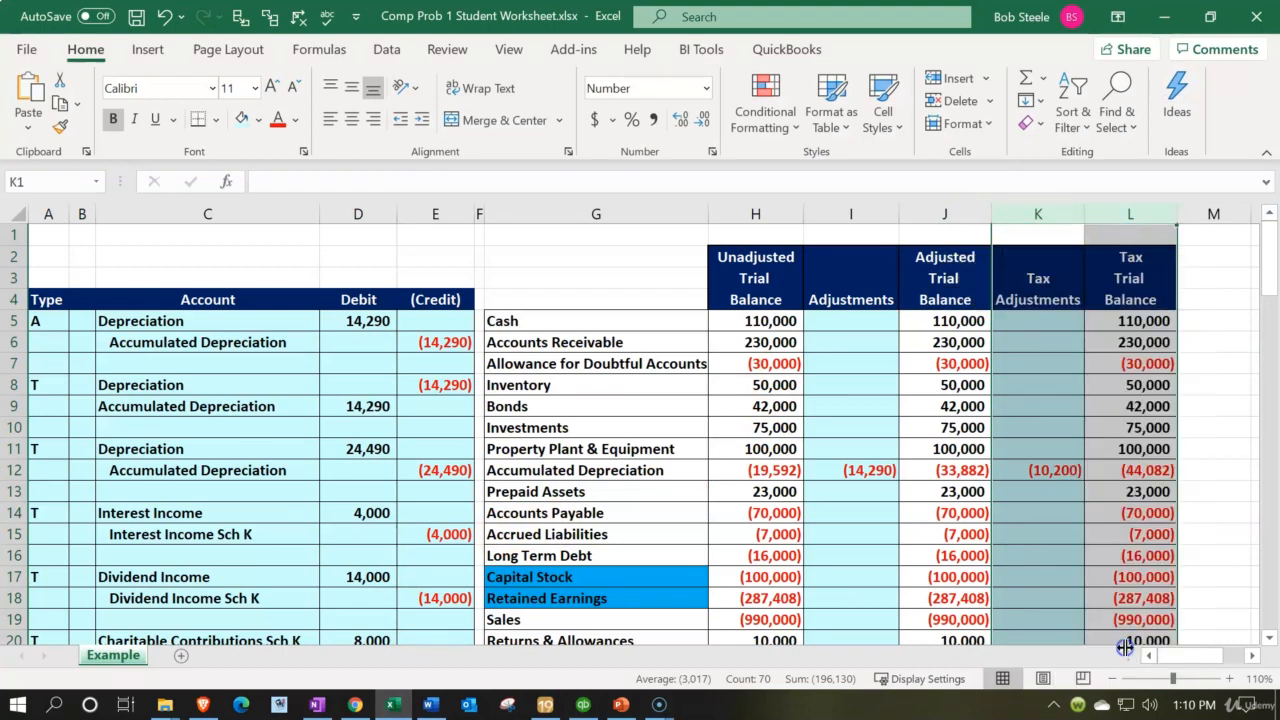
Step: Examine the Unadjusted Trial Balance, Adjustments and Adjusted Trial Balance columns alongside the debit and credit entries
{"action": "left_click", "coordinate": [745, 257]}
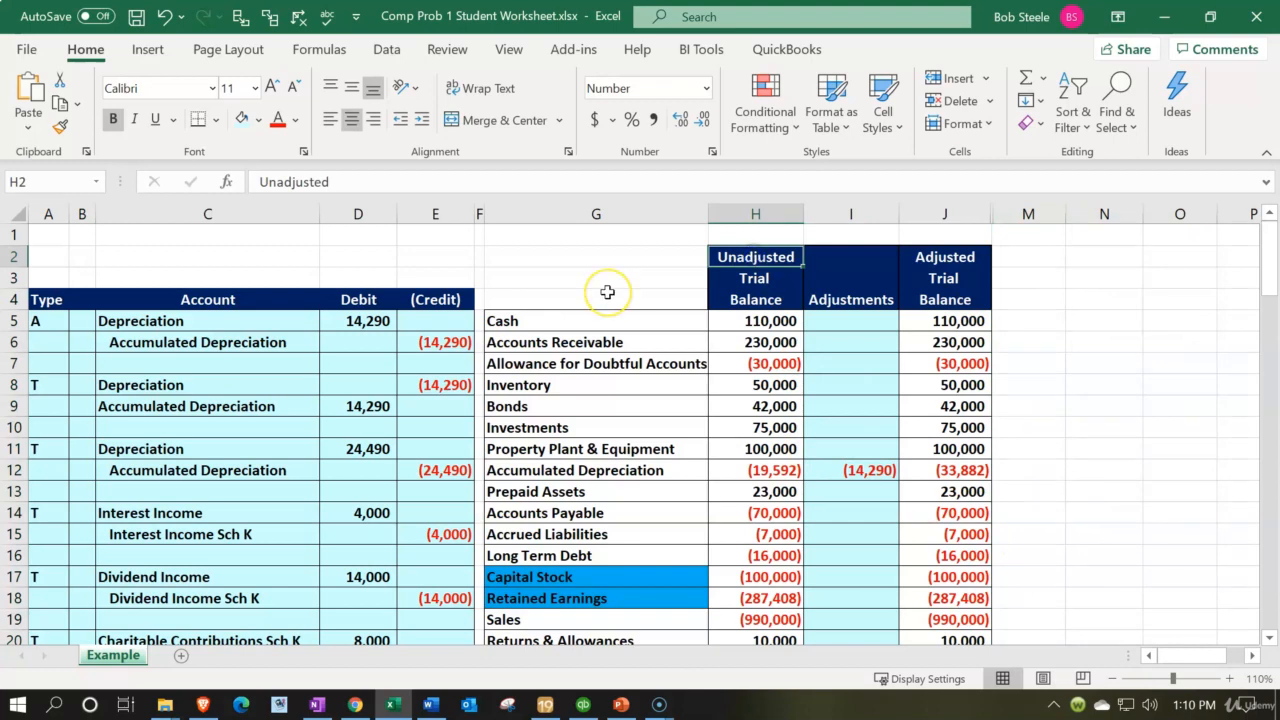
{"action": "key", "text": "Down"}
{"action": "key", "text": "Down"}
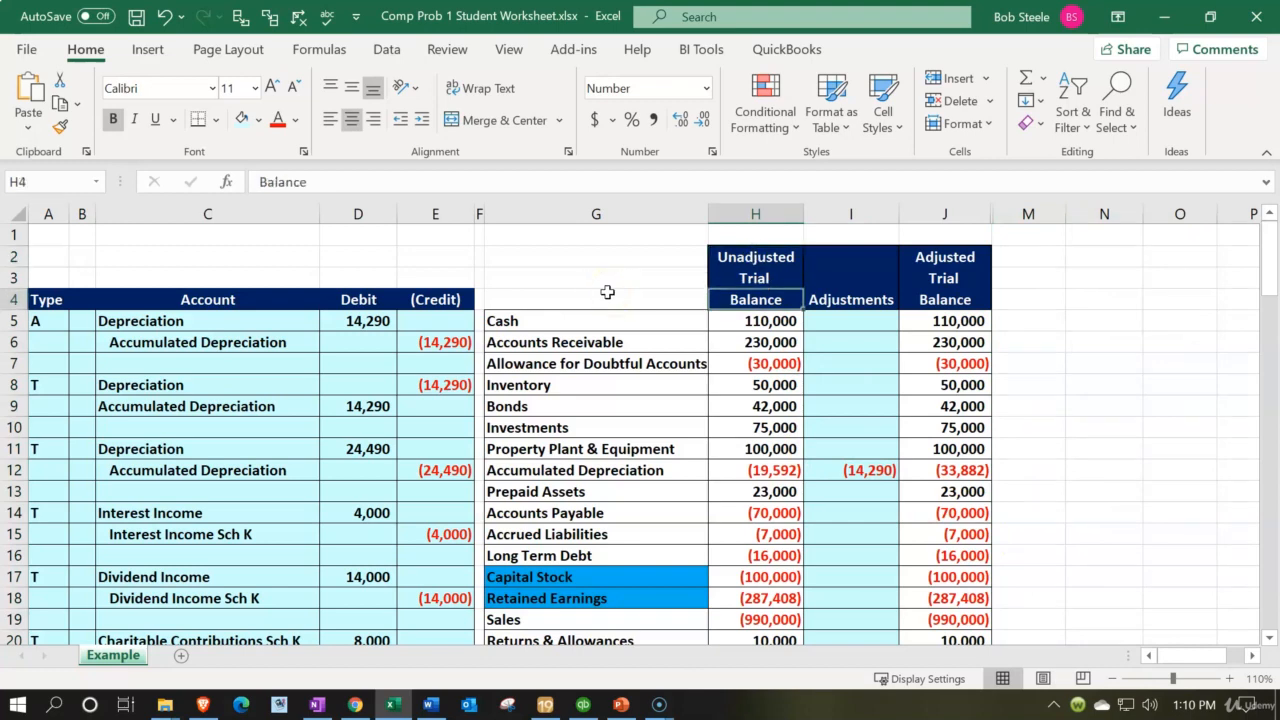
{"action": "left_click", "coordinate": [851, 304]}
{"action": "left_click", "coordinate": [945, 296]}
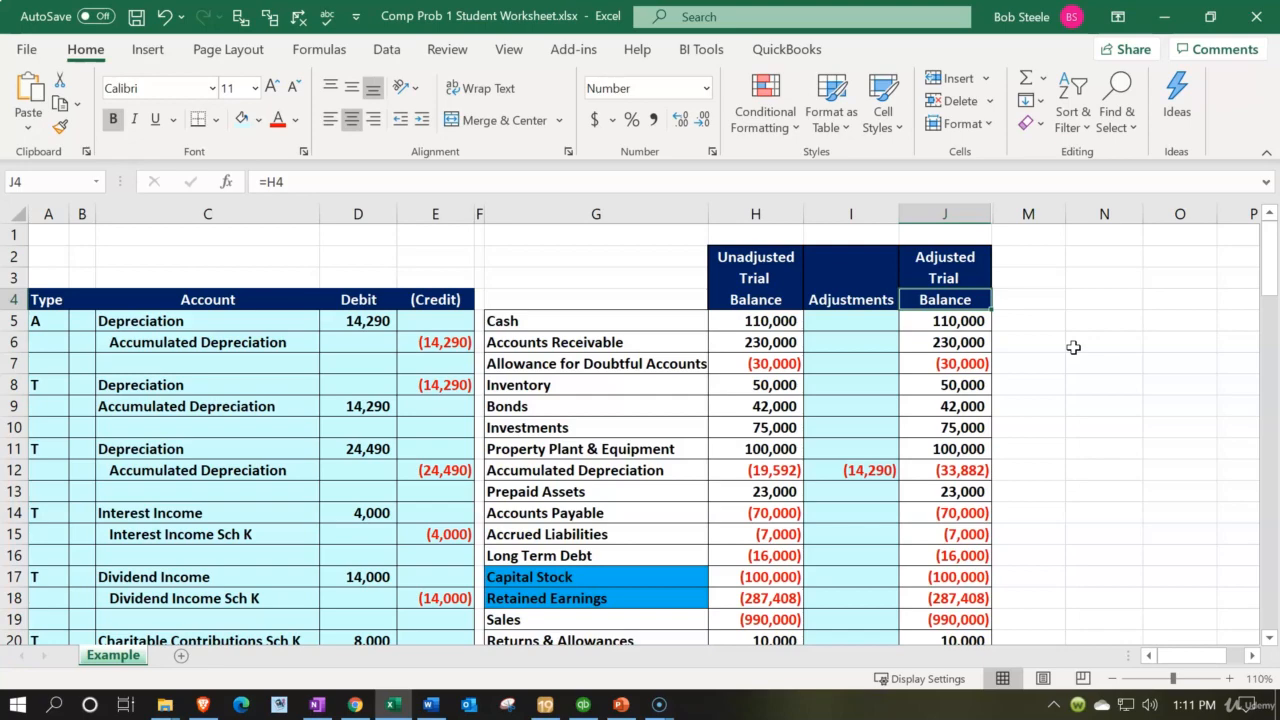
{"action": "left_click", "coordinate": [1030, 355]}
{"action": "scroll", "coordinate": [970, 375], "scroll_direction": "down", "scroll_amount": 2}
{"action": "scroll", "coordinate": [970, 375], "scroll_direction": "down", "scroll_amount": 2}
{"action": "scroll", "coordinate": [970, 375], "scroll_direction": "up", "scroll_amount": 4}
{"action": "left_click", "coordinate": [727, 383]}
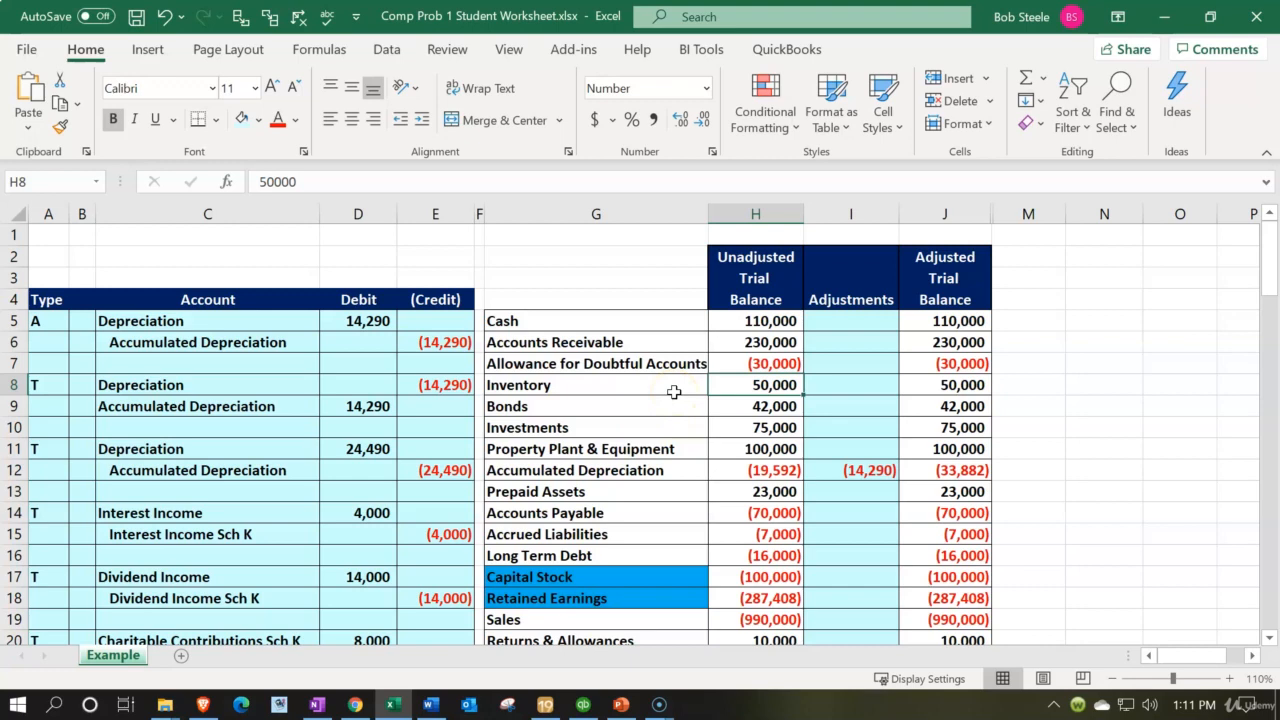
{"action": "left_click", "coordinate": [373, 435]}
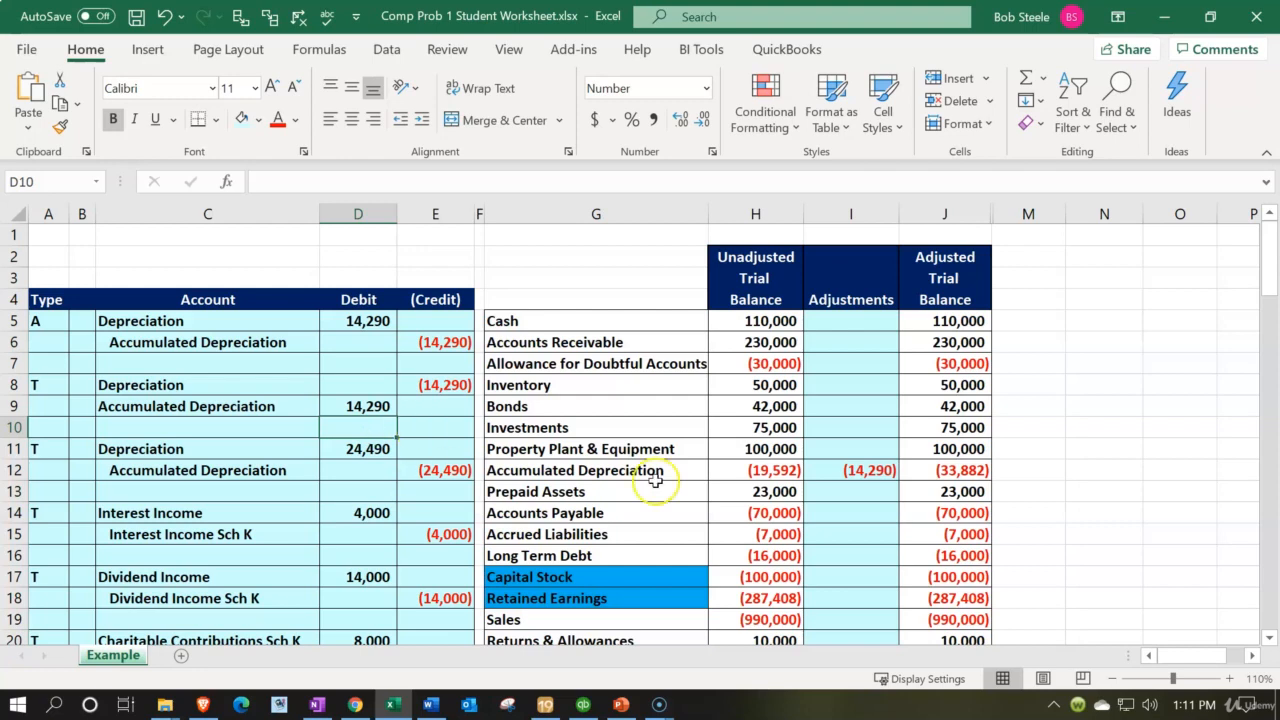
Step: Unhide columns K and L between the Adjusted Trial Balance column and column M
{"action": "left_click", "coordinate": [935, 216]}
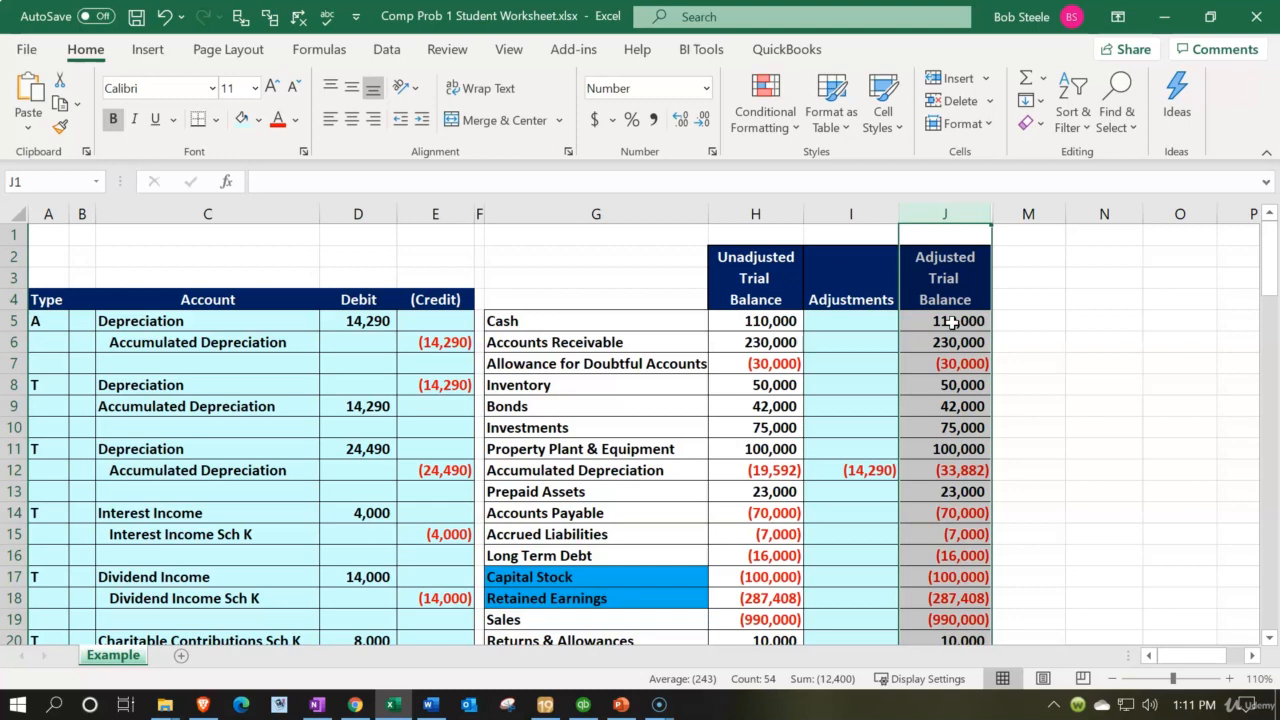
{"action": "left_click_drag", "start_coordinate": [930, 212], "coordinate": [1041, 220]}
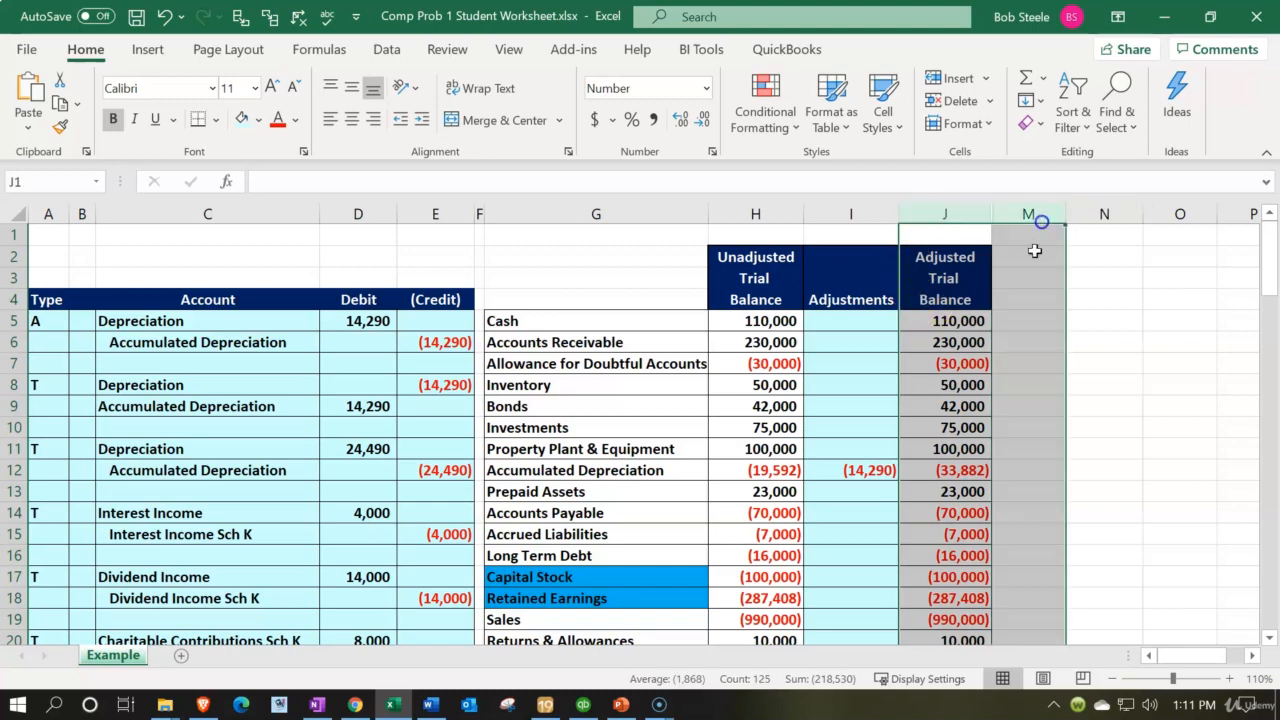
{"action": "right_click", "coordinate": [1006, 334]}
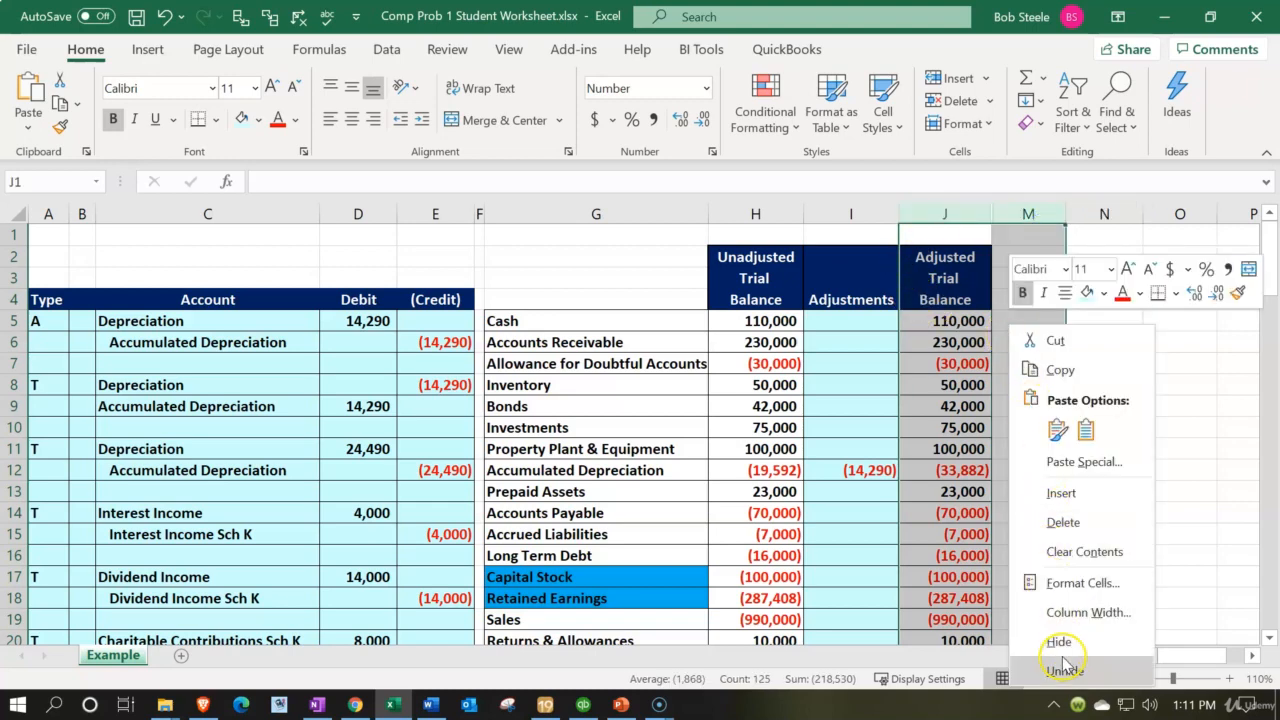
{"action": "left_click", "coordinate": [1064, 667]}
Step: Hide the Unadjusted Trial Balance and Adjustments columns, H and I
{"action": "left_click", "coordinate": [775, 213]}
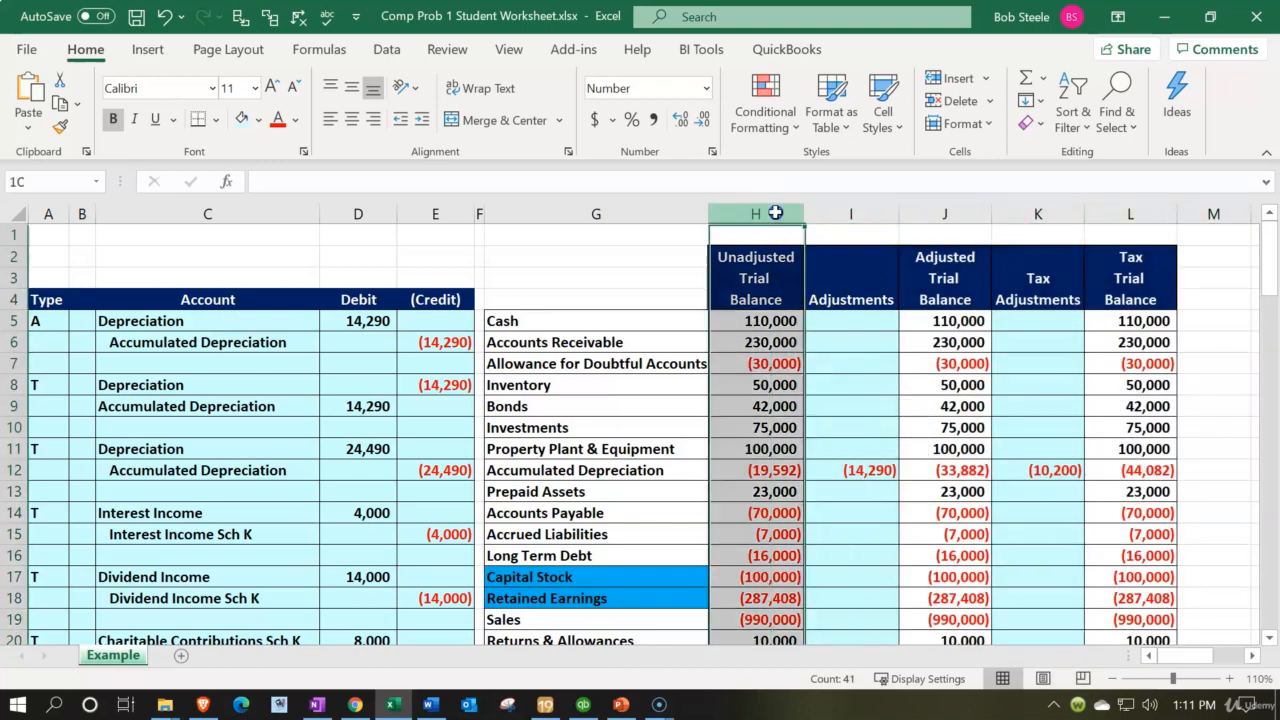
{"action": "left_click_drag", "start_coordinate": [775, 213], "coordinate": [852, 310]}
{"action": "right_click", "coordinate": [816, 428]}
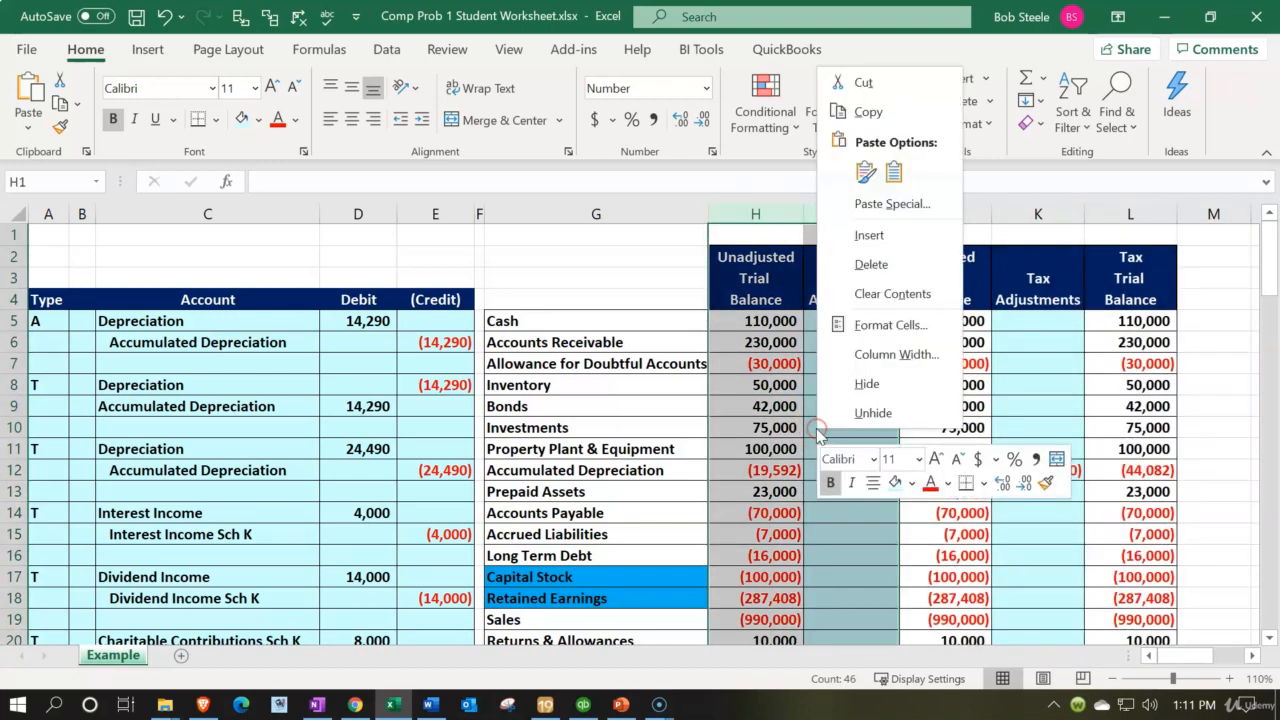
{"action": "left_click", "coordinate": [866, 383]}
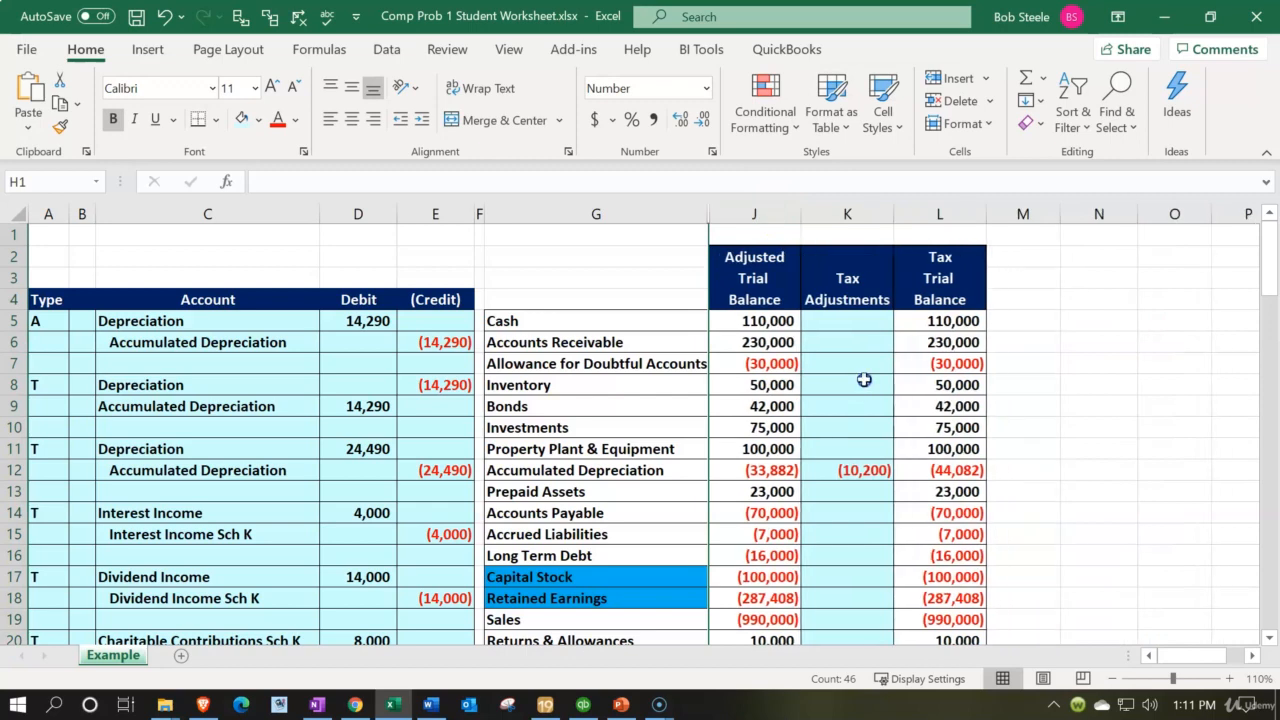
Step: Examine the entries in Tax Adjustments column K against the accounts, especially rows 22 to 28 from Dividend Income to Meals
{"action": "left_click", "coordinate": [765, 300]}
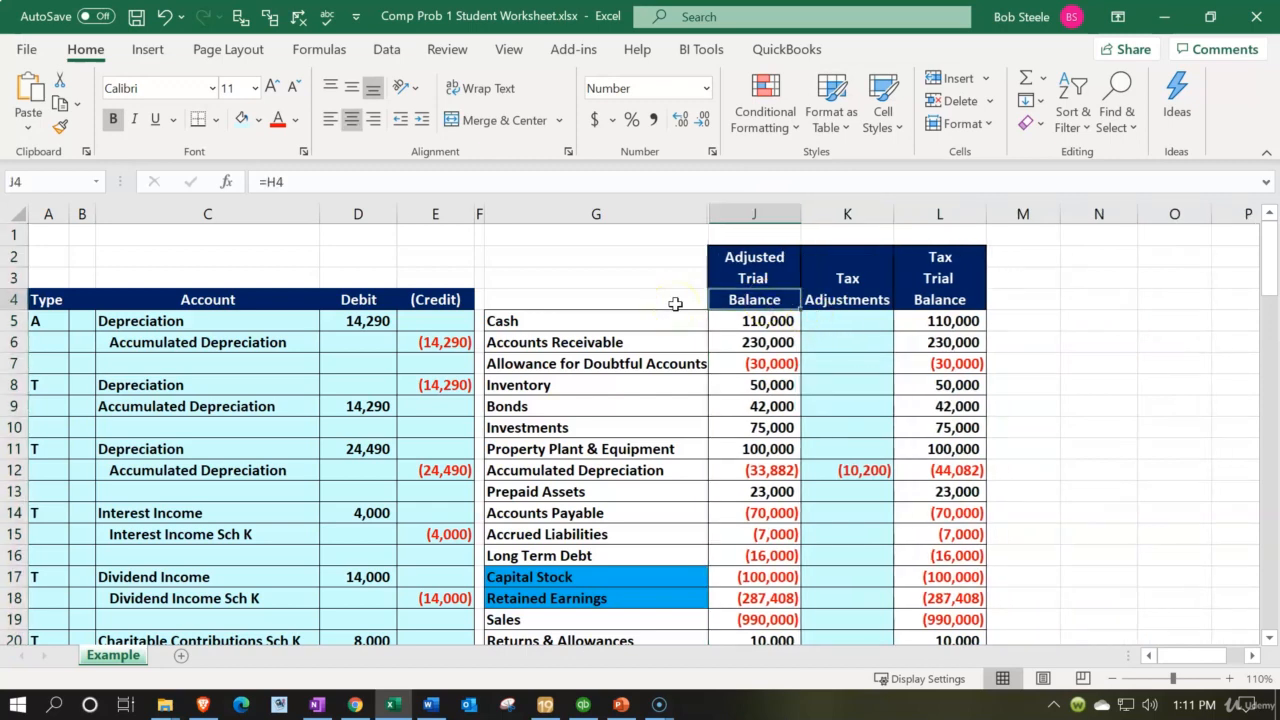
{"action": "key", "text": "Right"}
{"action": "key", "text": "Right"}
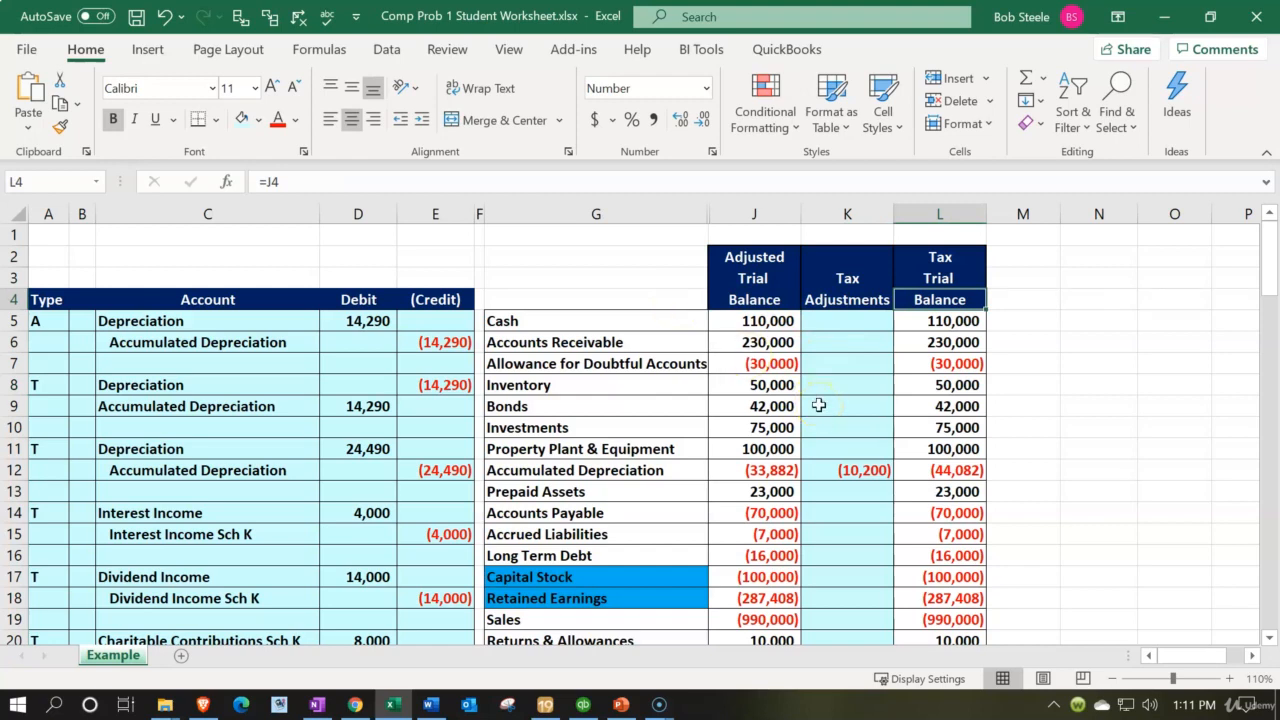
{"action": "scroll", "coordinate": [818, 405], "scroll_direction": "down", "scroll_amount": 5}
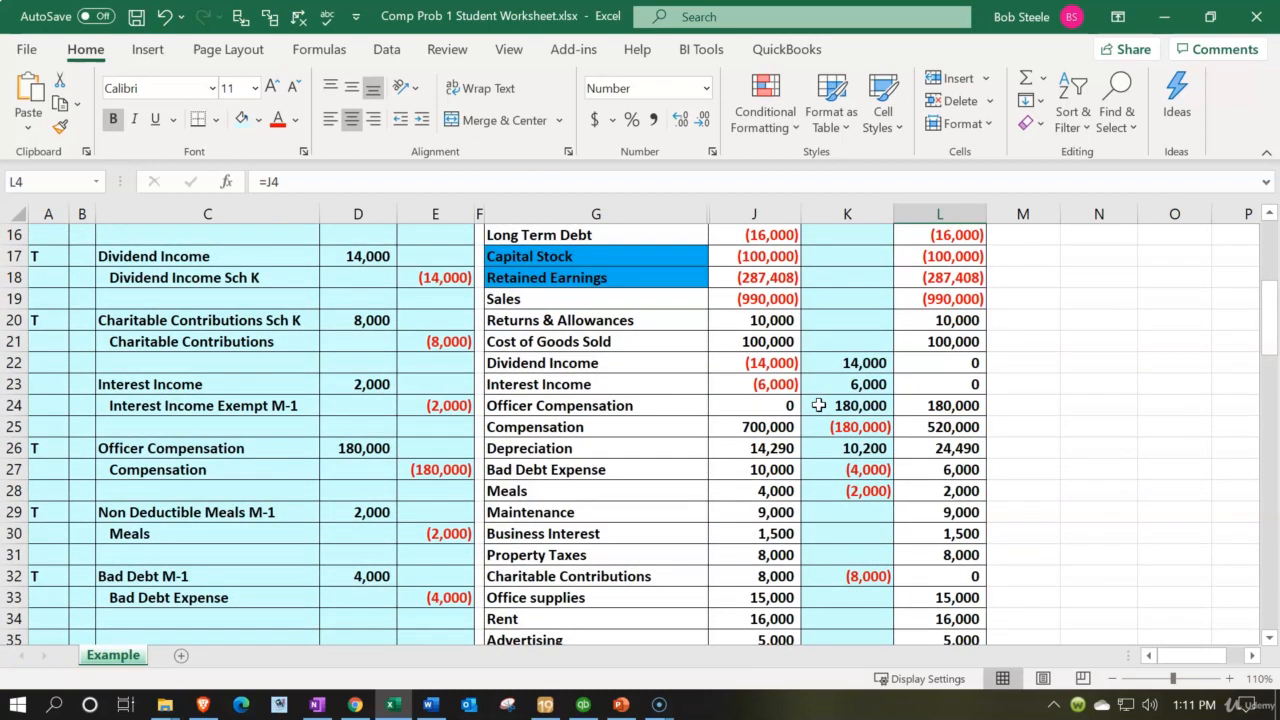
{"action": "scroll", "coordinate": [818, 405], "scroll_direction": "down", "scroll_amount": 1}
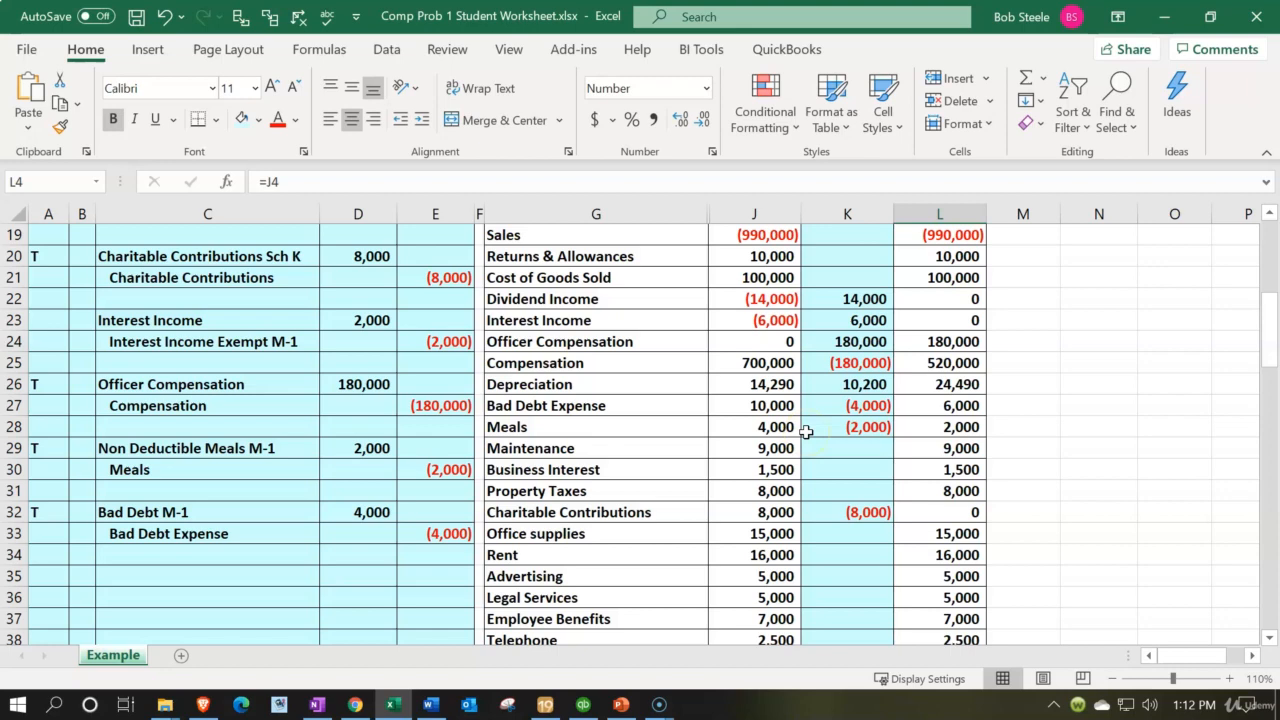
{"action": "left_click_drag", "start_coordinate": [829, 300], "coordinate": [833, 426]}
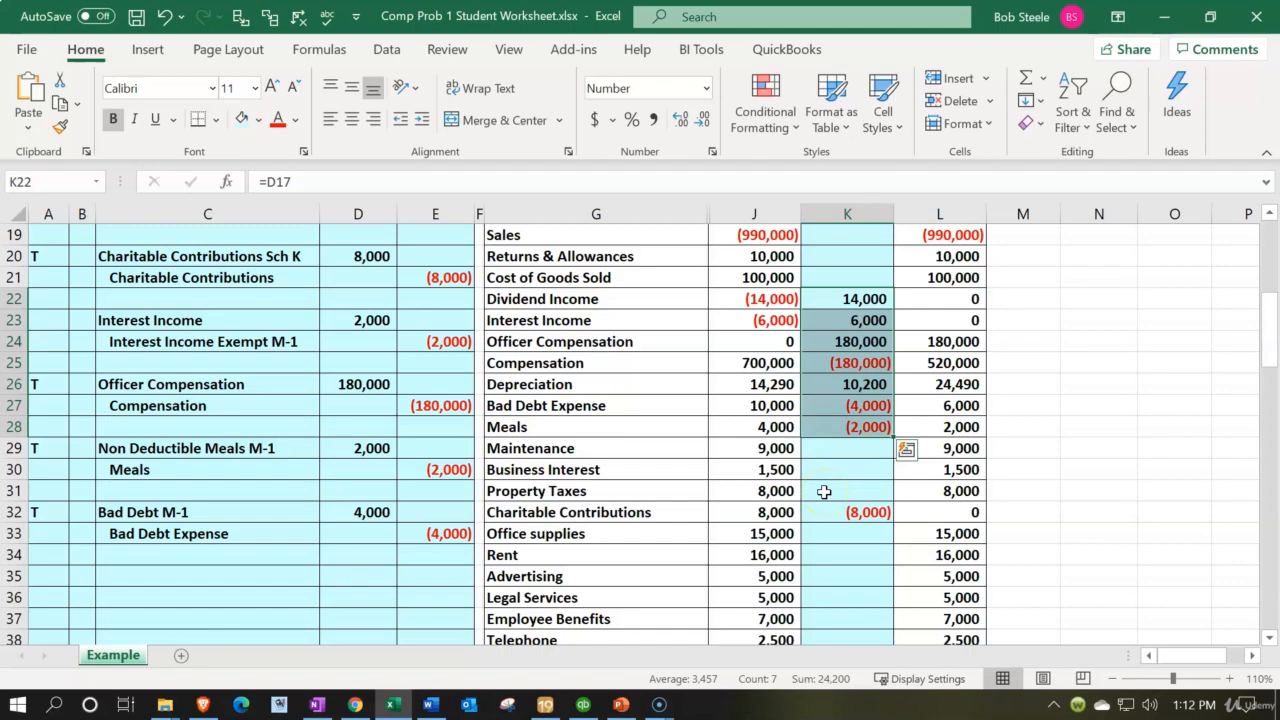
{"action": "scroll", "coordinate": [824, 491], "scroll_direction": "up", "scroll_amount": 5}
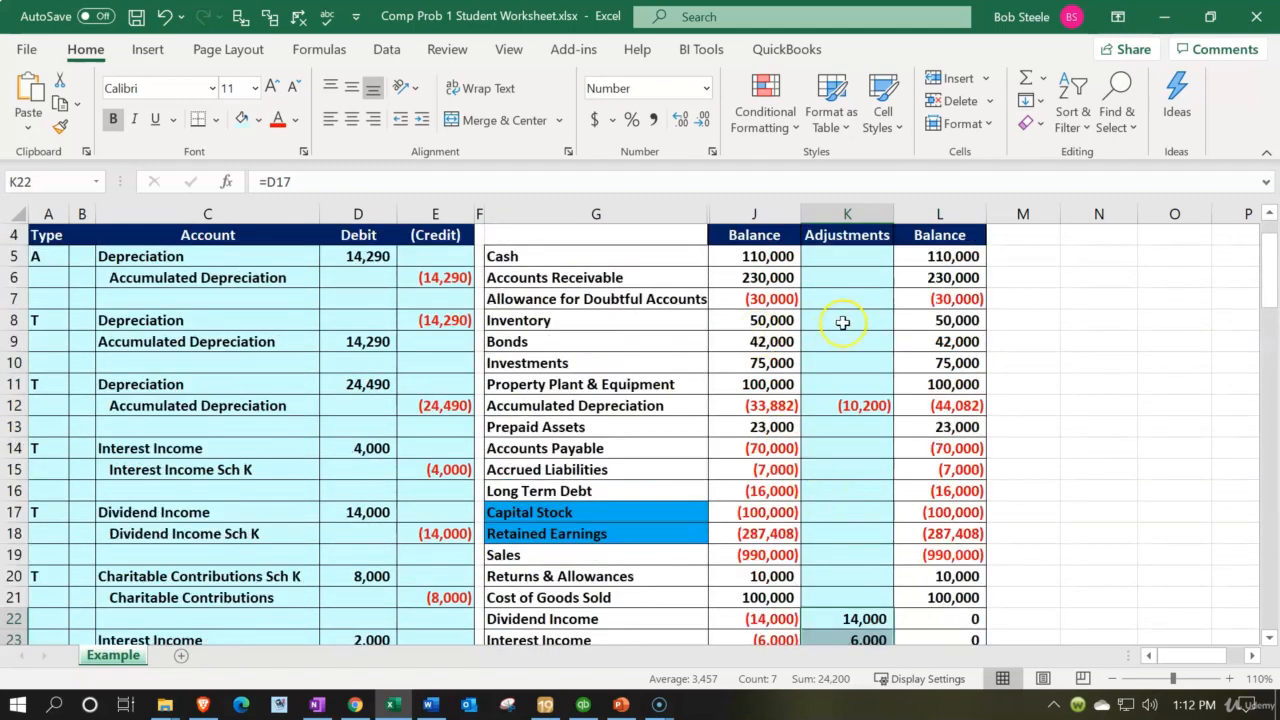
{"action": "scroll", "coordinate": [879, 315], "scroll_direction": "down", "scroll_amount": 3}
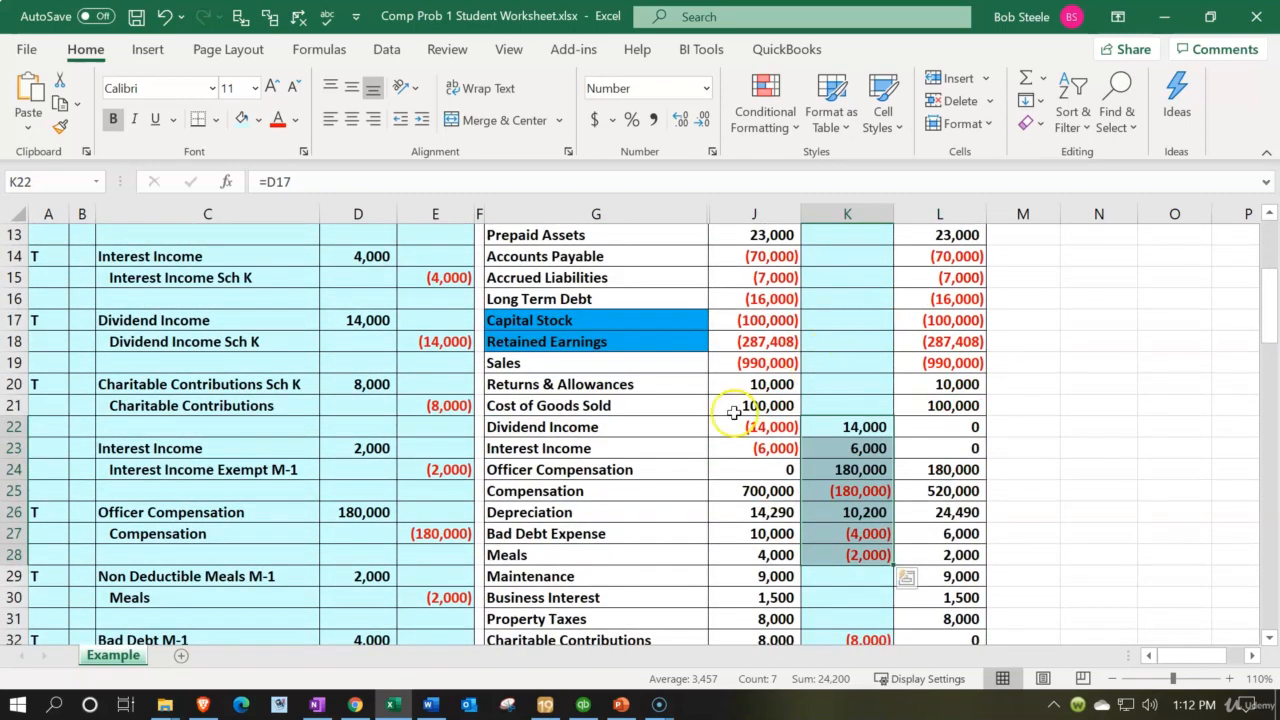
{"action": "left_click", "coordinate": [690, 520]}
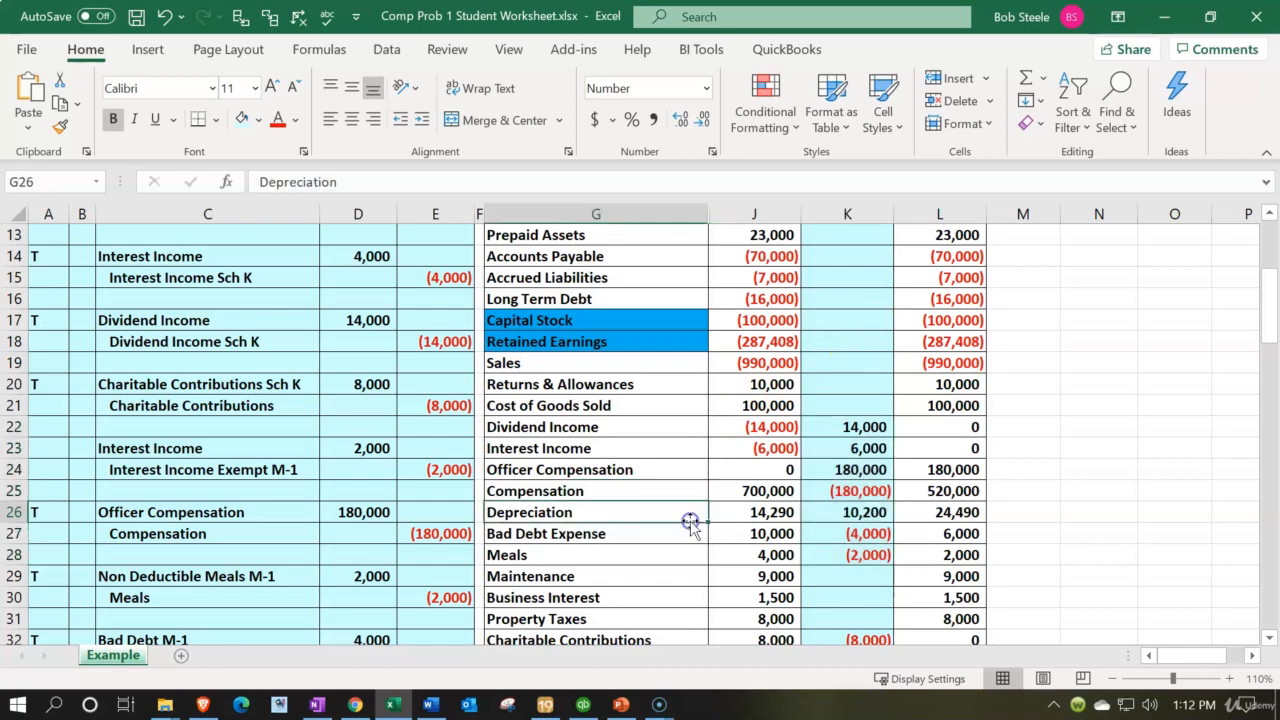
{"action": "scroll", "coordinate": [690, 519], "scroll_direction": "down", "scroll_amount": 1}
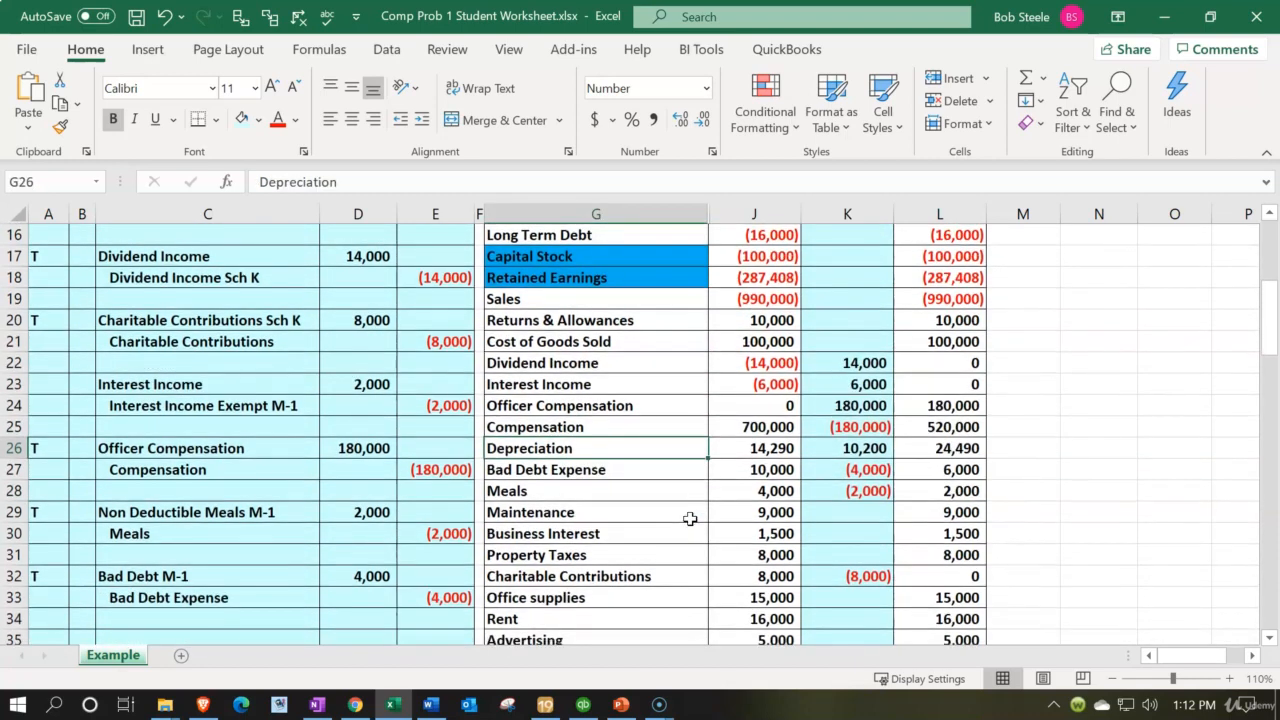
{"action": "left_click", "coordinate": [688, 484]}
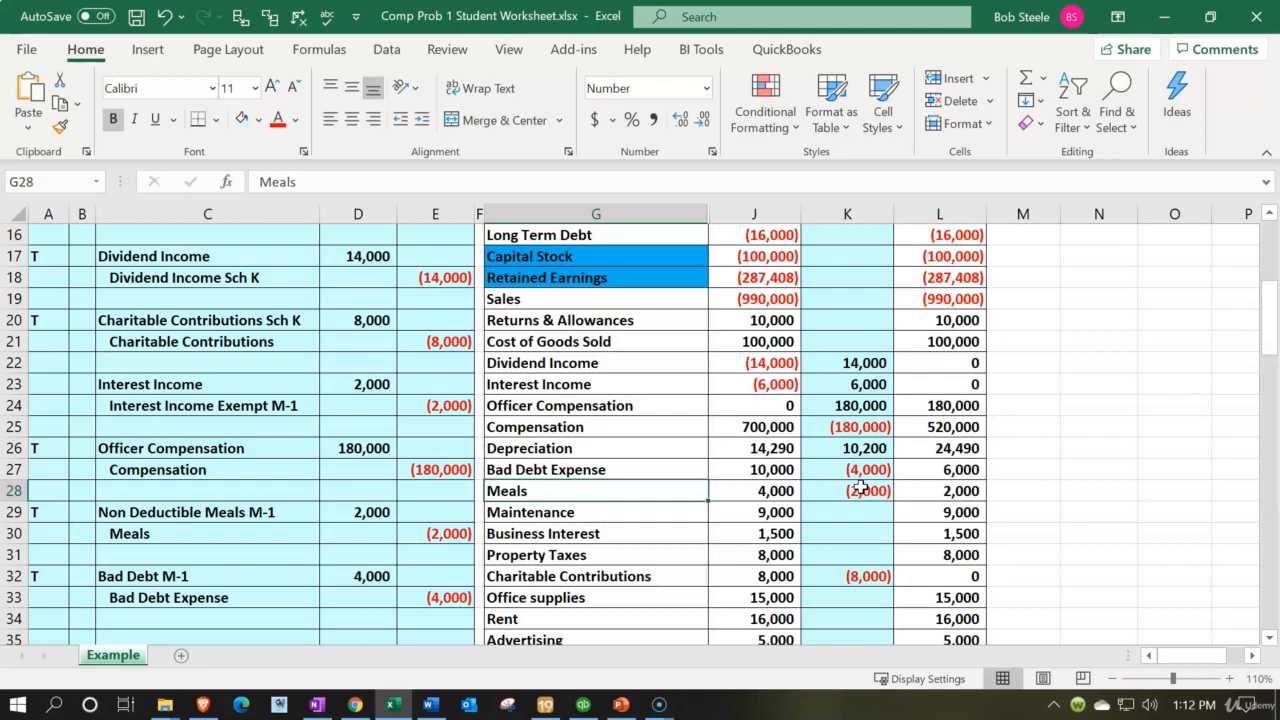
{"action": "scroll", "coordinate": [860, 487], "scroll_direction": "up", "scroll_amount": 4}
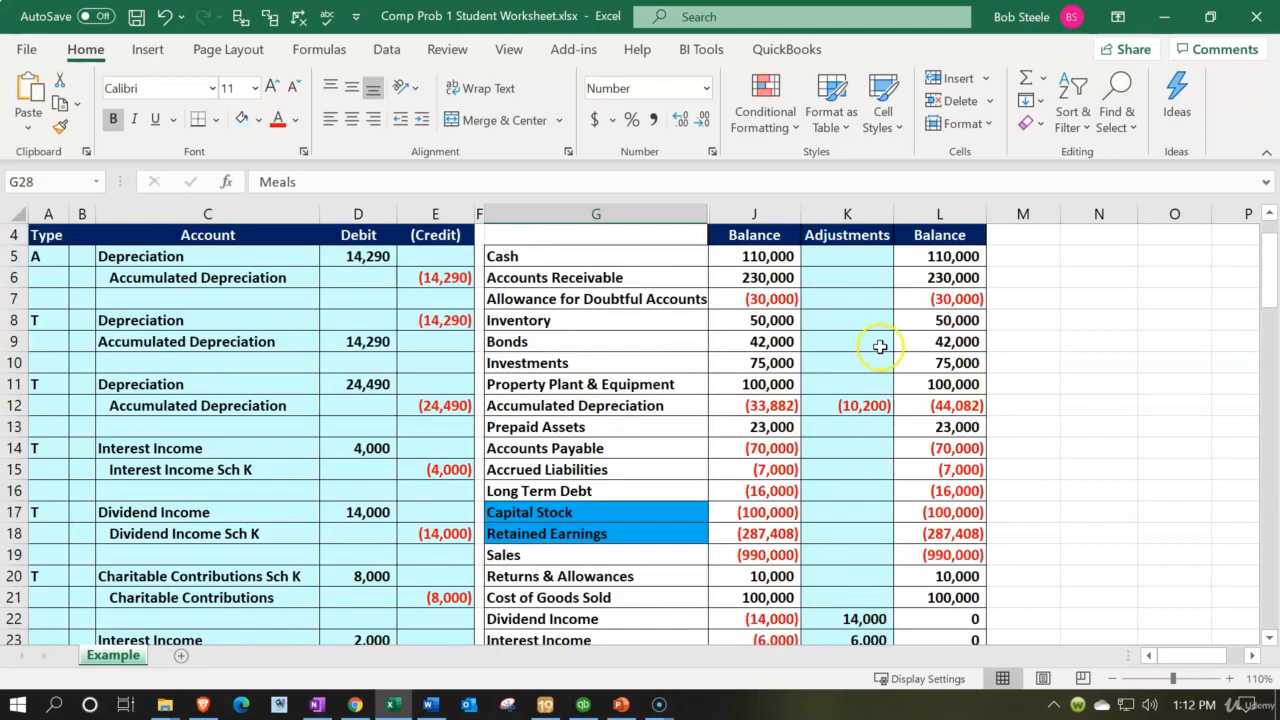
{"action": "scroll", "coordinate": [880, 343], "scroll_direction": "up", "scroll_amount": 1}
{"action": "left_click", "coordinate": [867, 393]}
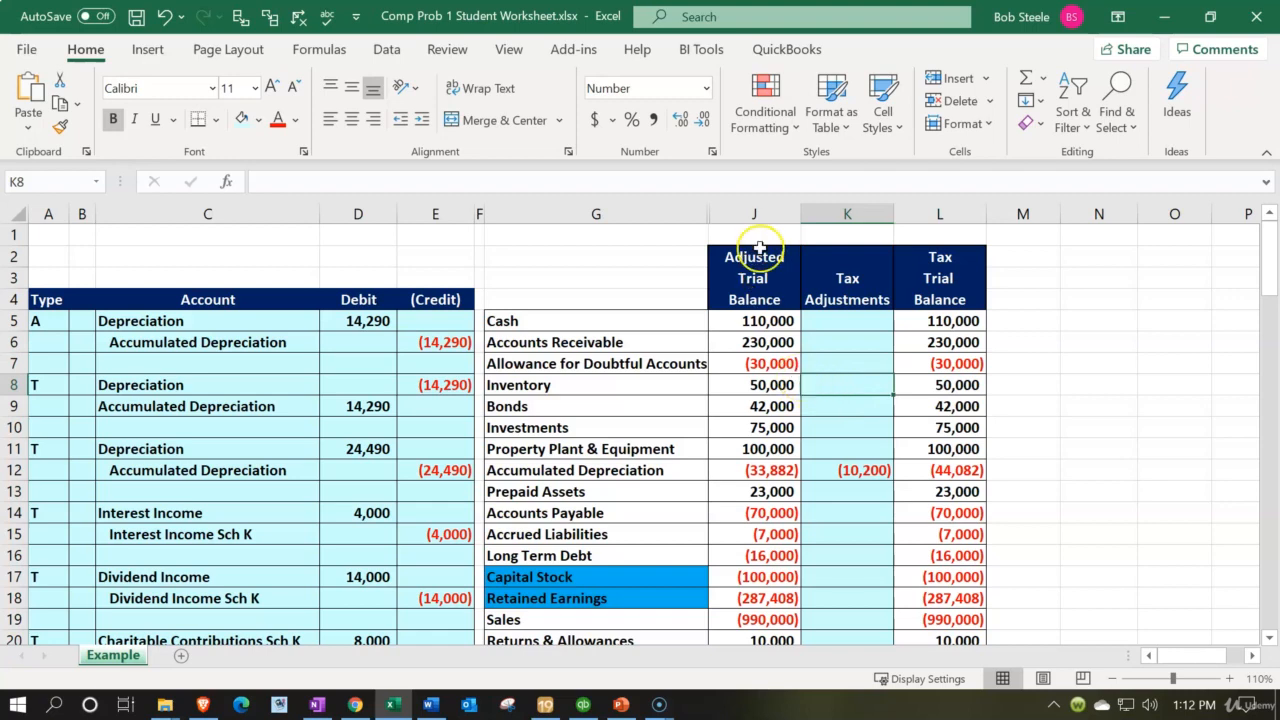
Step: Compare Adjusted Trial Balance column J with Tax Trial Balance column L, including the Sch K and M-1 accounts and the totals
{"action": "left_click", "coordinate": [760, 213]}
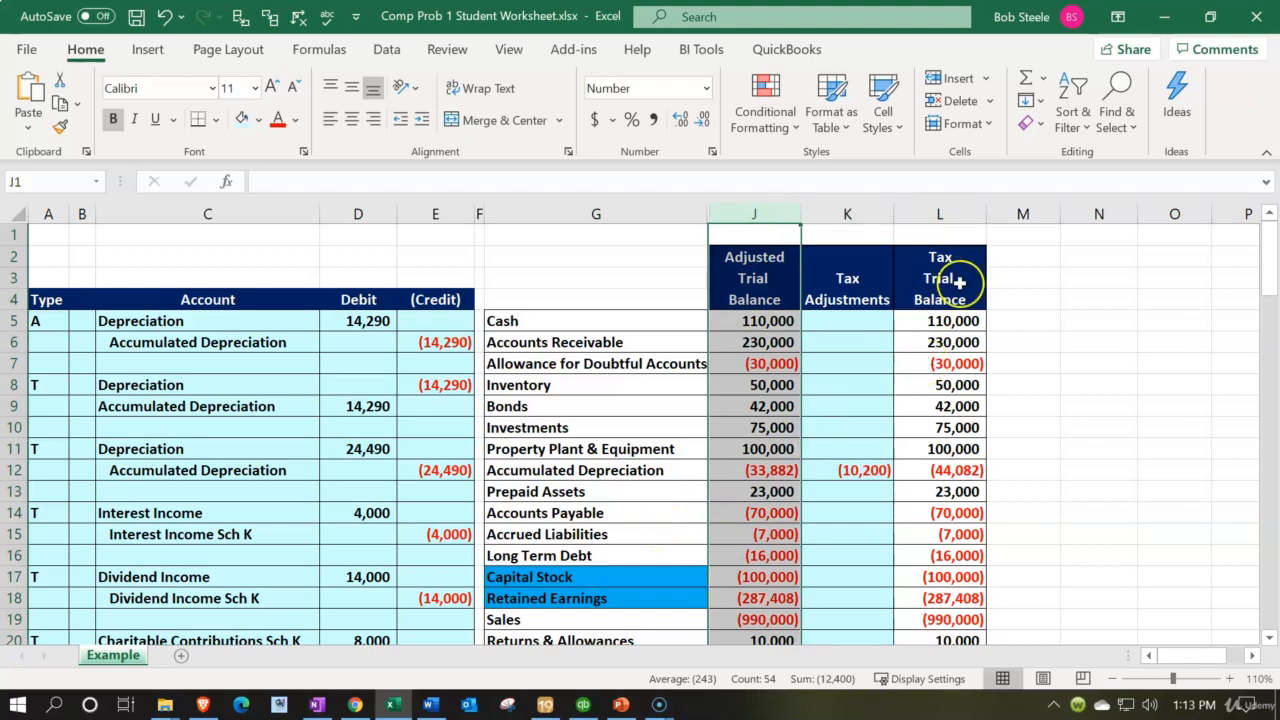
{"action": "left_click", "coordinate": [946, 214]}
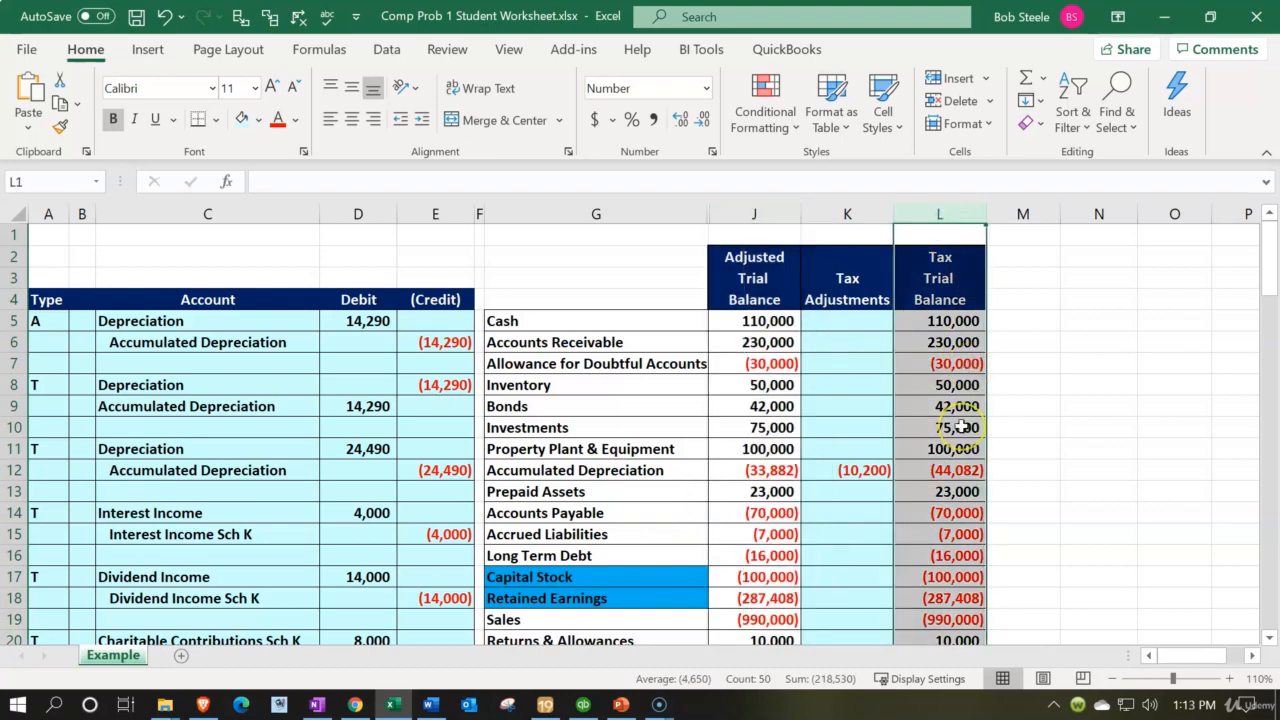
{"action": "scroll", "coordinate": [960, 427], "scroll_direction": "down", "scroll_amount": 2}
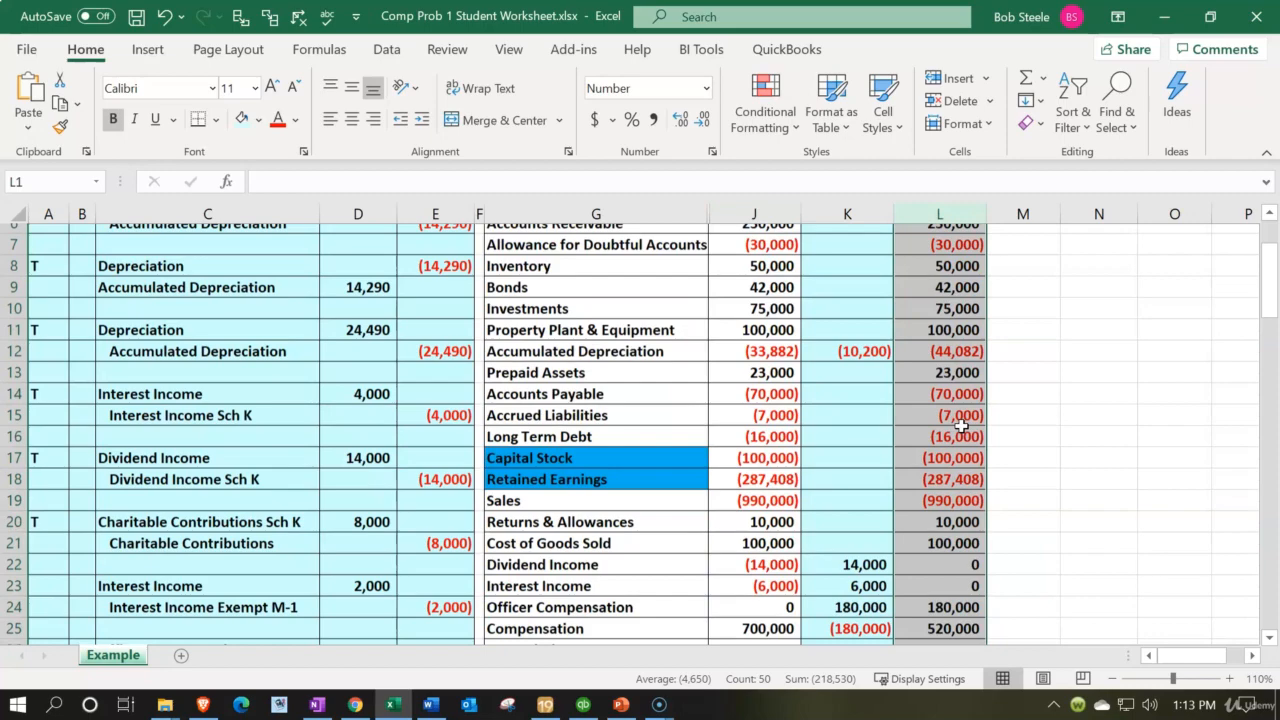
{"action": "scroll", "coordinate": [960, 427], "scroll_direction": "down", "scroll_amount": 3}
{"action": "scroll", "coordinate": [960, 427], "scroll_direction": "down", "scroll_amount": 6}
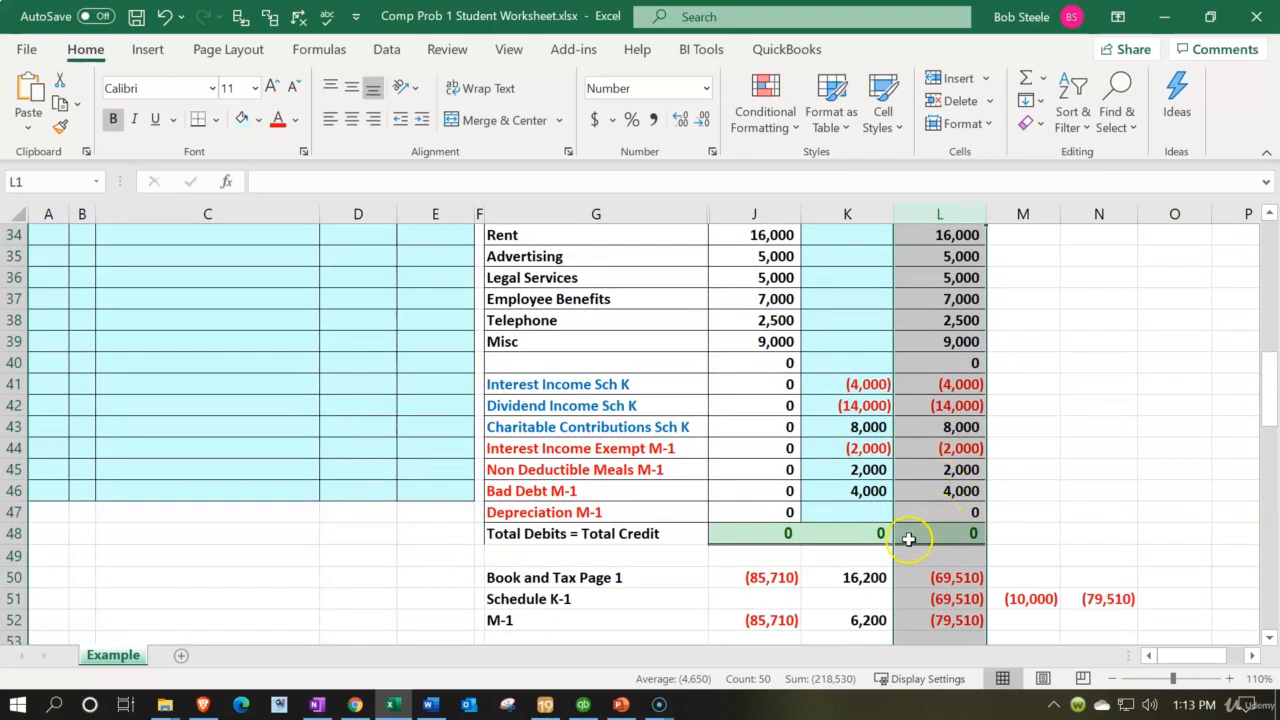
{"action": "left_click", "coordinate": [879, 516]}
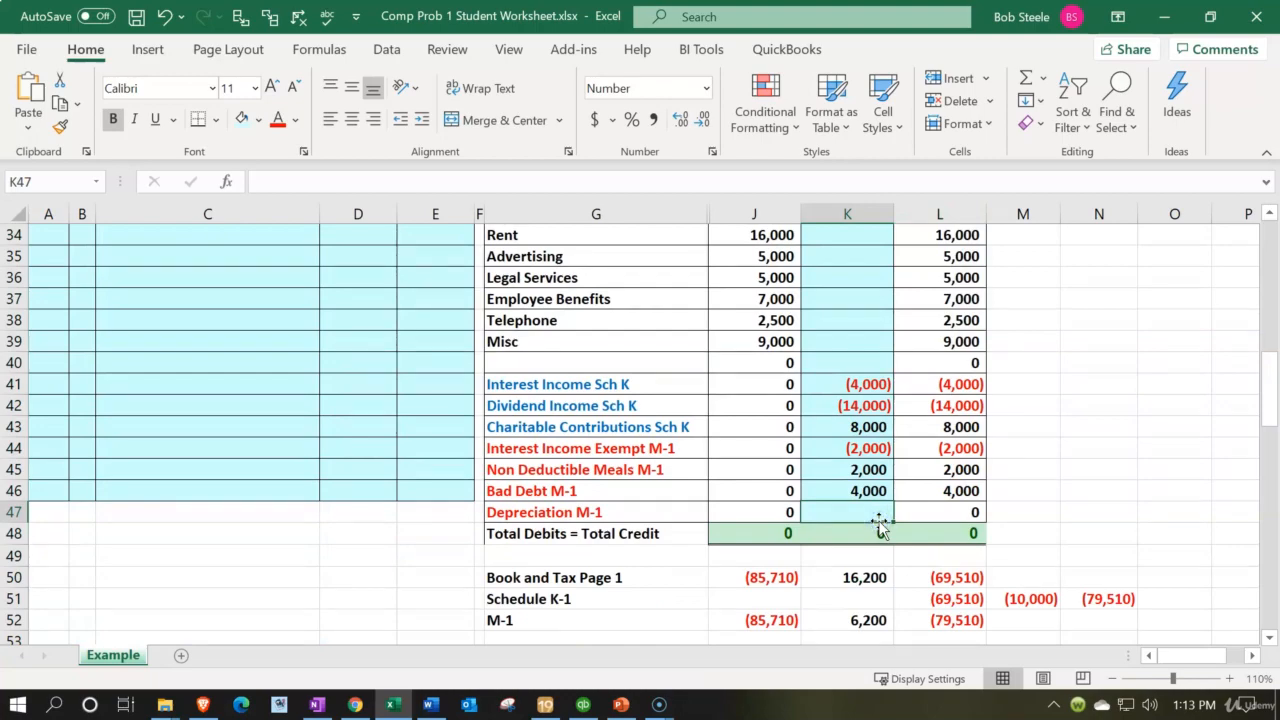
{"action": "scroll", "coordinate": [879, 525], "scroll_direction": "up", "scroll_amount": 3}
{"action": "left_click", "coordinate": [763, 436]}
{"action": "scroll", "coordinate": [760, 440], "scroll_direction": "up", "scroll_amount": 4}
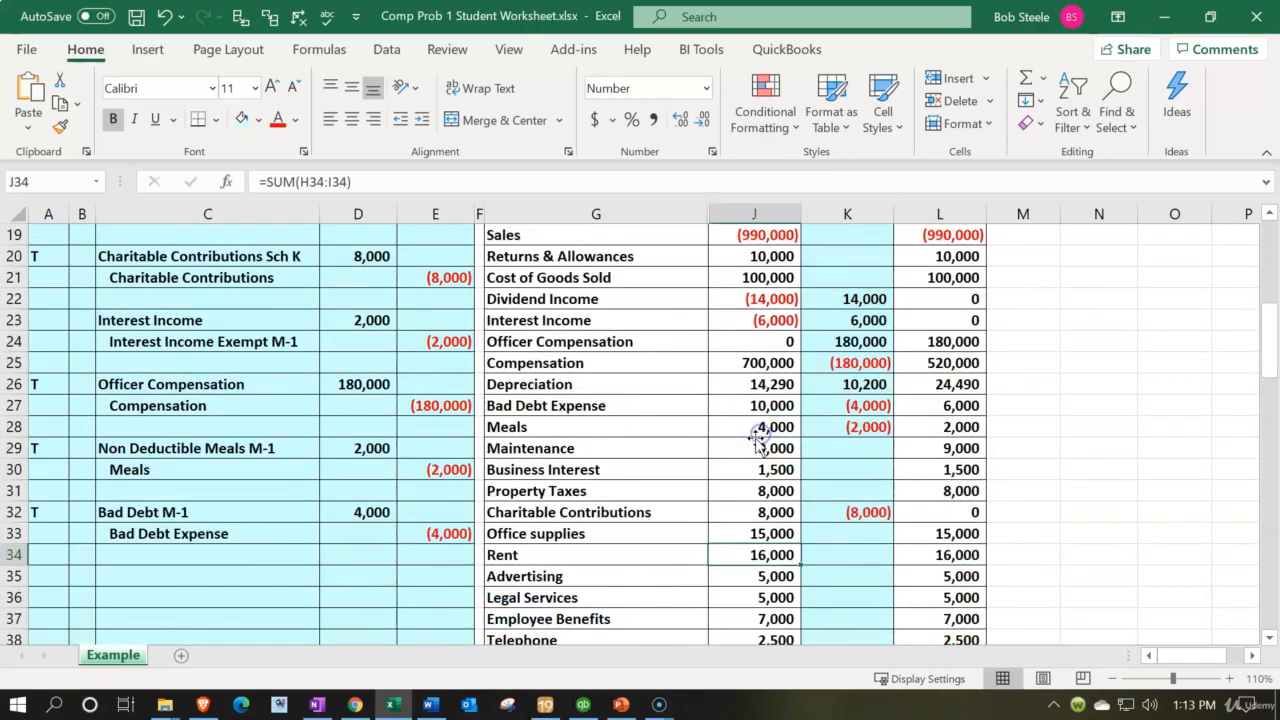
{"action": "scroll", "coordinate": [757, 440], "scroll_direction": "up", "scroll_amount": 3}
{"action": "left_click", "coordinate": [766, 213]}
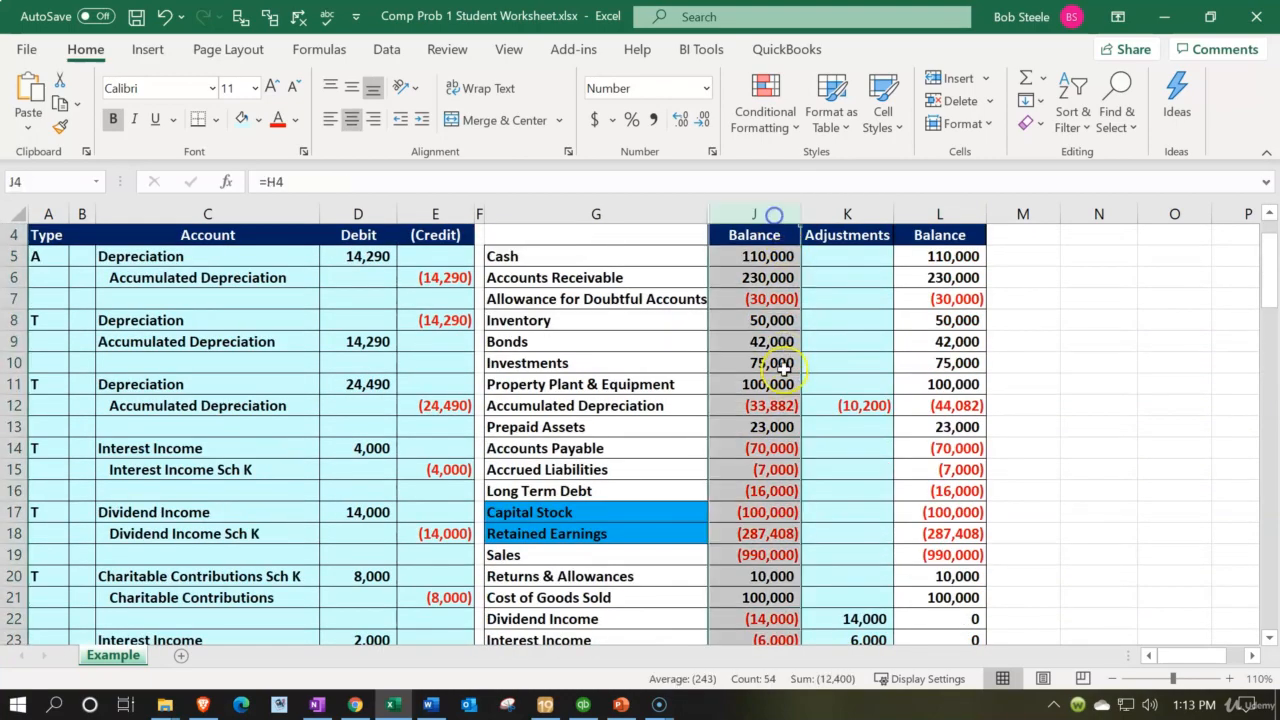
{"action": "scroll", "coordinate": [780, 379], "scroll_direction": "up", "scroll_amount": 1}
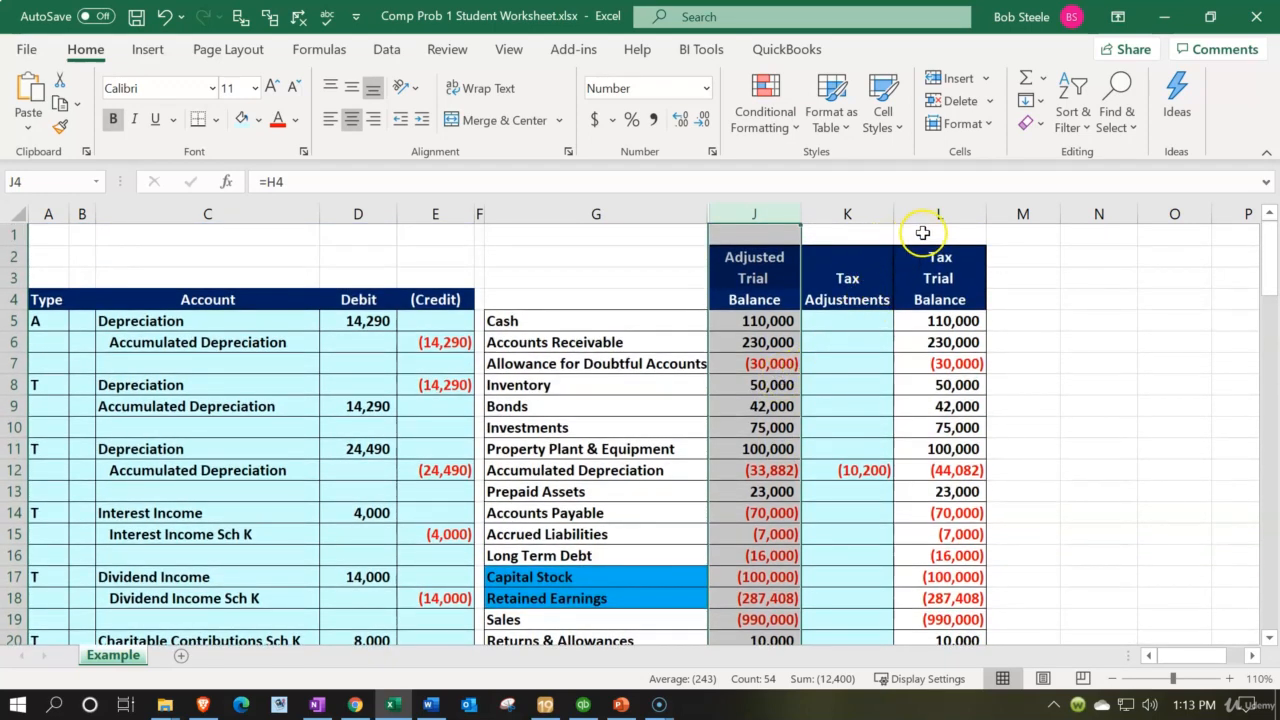
{"action": "left_click", "coordinate": [938, 205]}
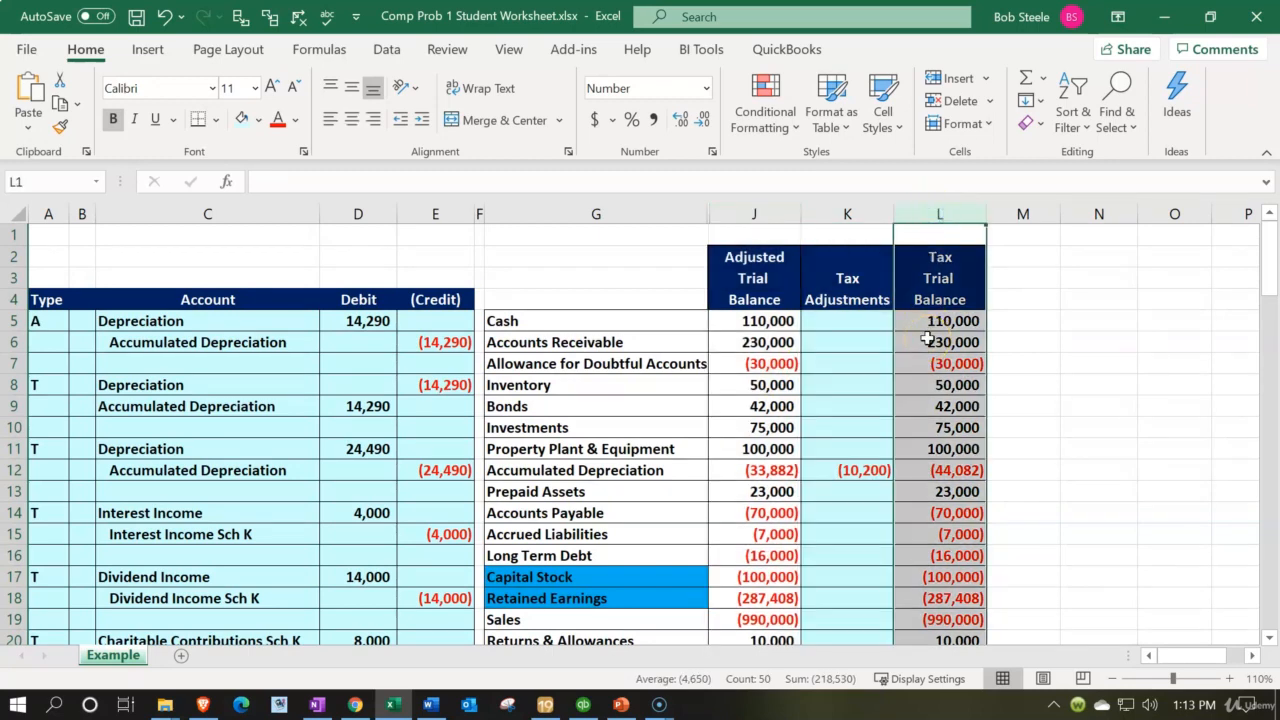
{"action": "left_click", "coordinate": [924, 343]}
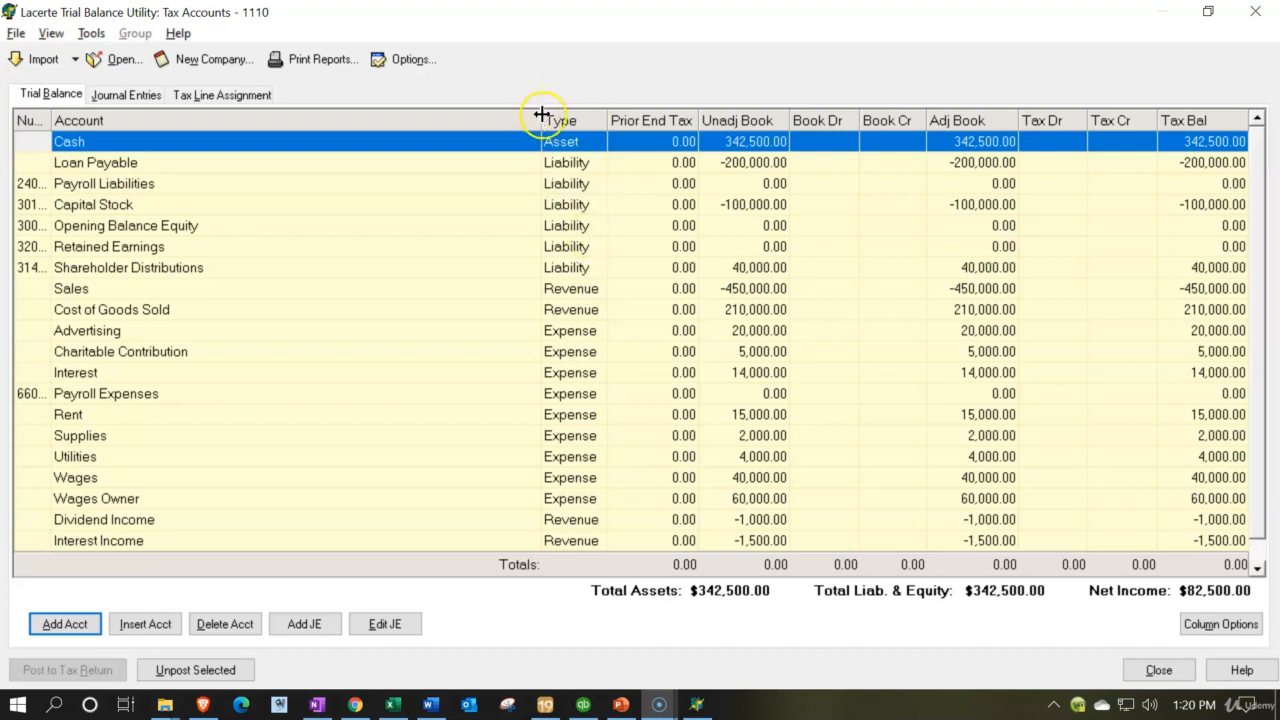
Step: Narrow the Account column in the Lacerte Trial Balance Utility and view the available import sources
{"action": "left_click_drag", "start_coordinate": [541, 114], "coordinate": [393, 127]}
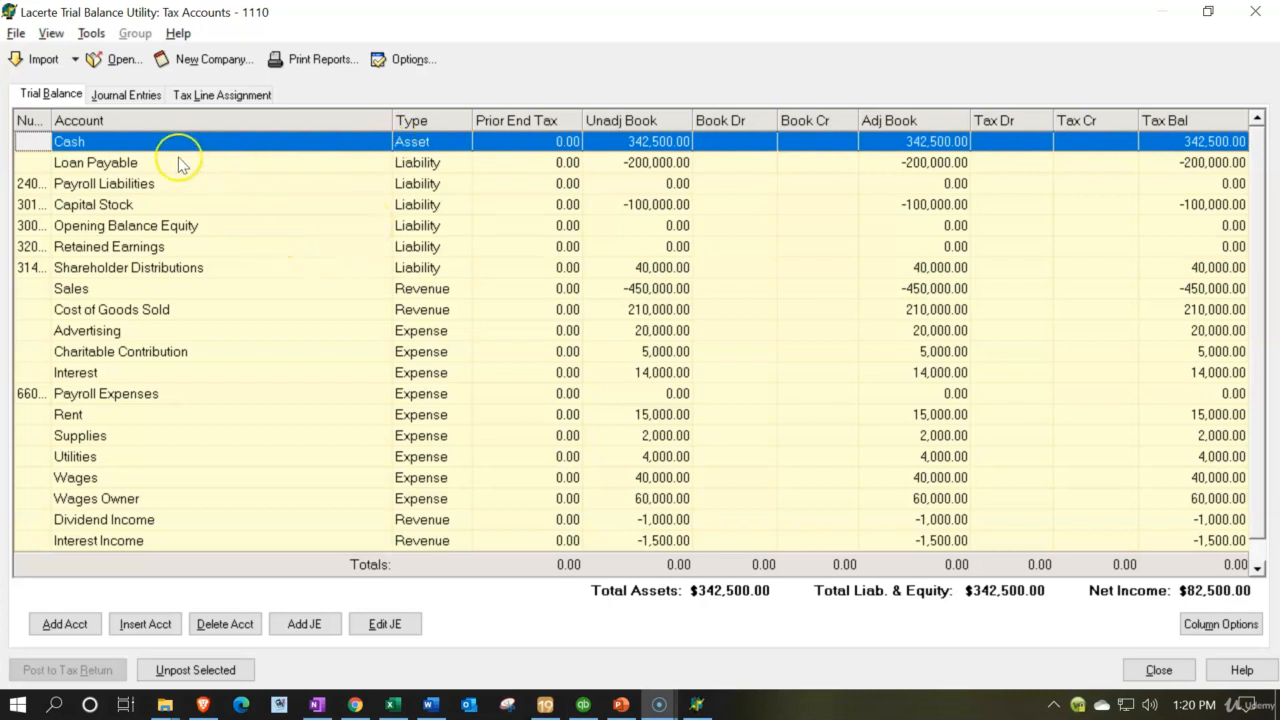
{"action": "left_click", "coordinate": [45, 59]}
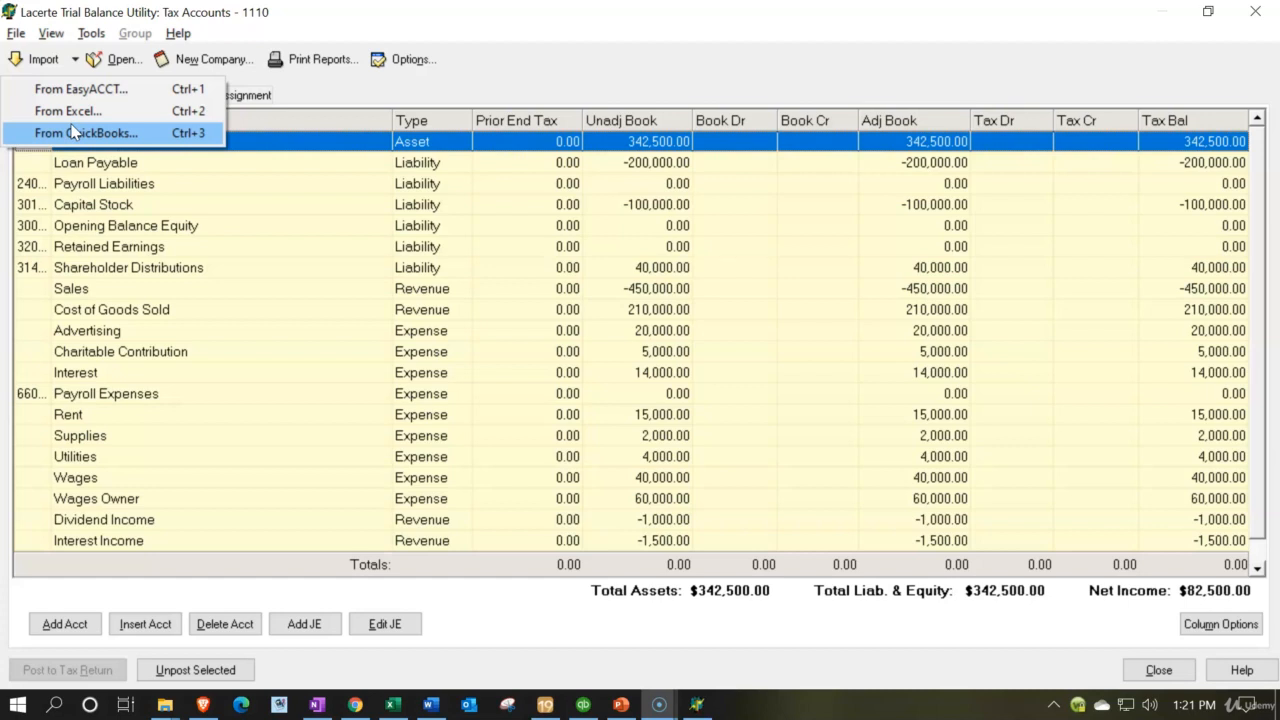
{"action": "left_click", "coordinate": [80, 136]}
{"action": "left_click", "coordinate": [435, 17]}
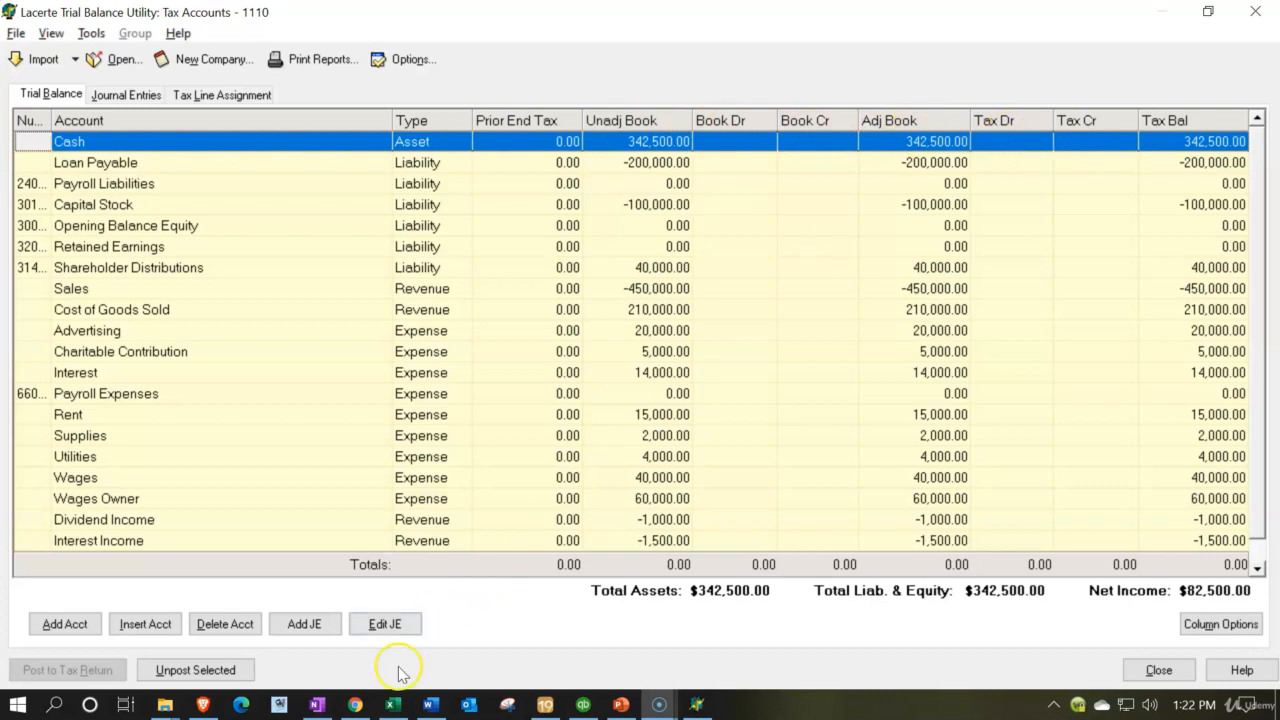
Step: Switch to the Comp Prob 1 Student Worksheet in Excel and examine Unadjusted Trial Balance, Adjustments and Adjusted Trial Balance columns H to J
{"action": "left_click", "coordinate": [393, 704]}
{"action": "left_click", "coordinate": [857, 364]}
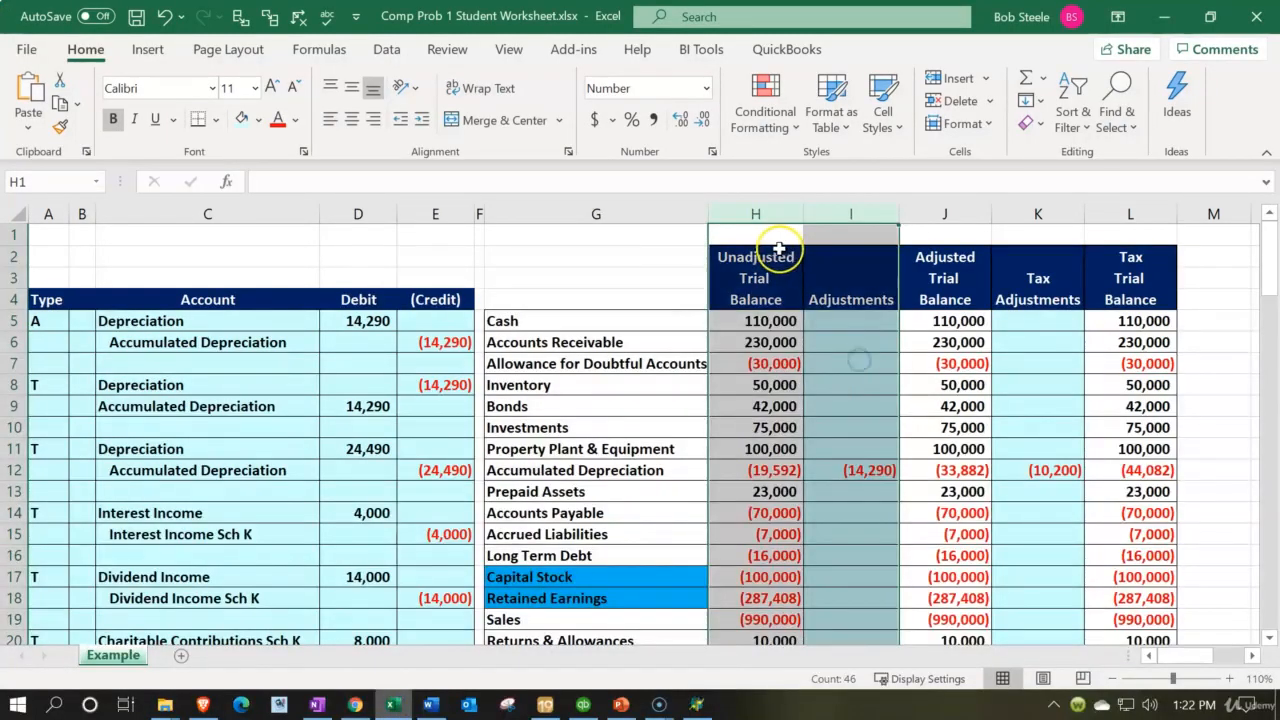
{"action": "left_click", "coordinate": [760, 260]}
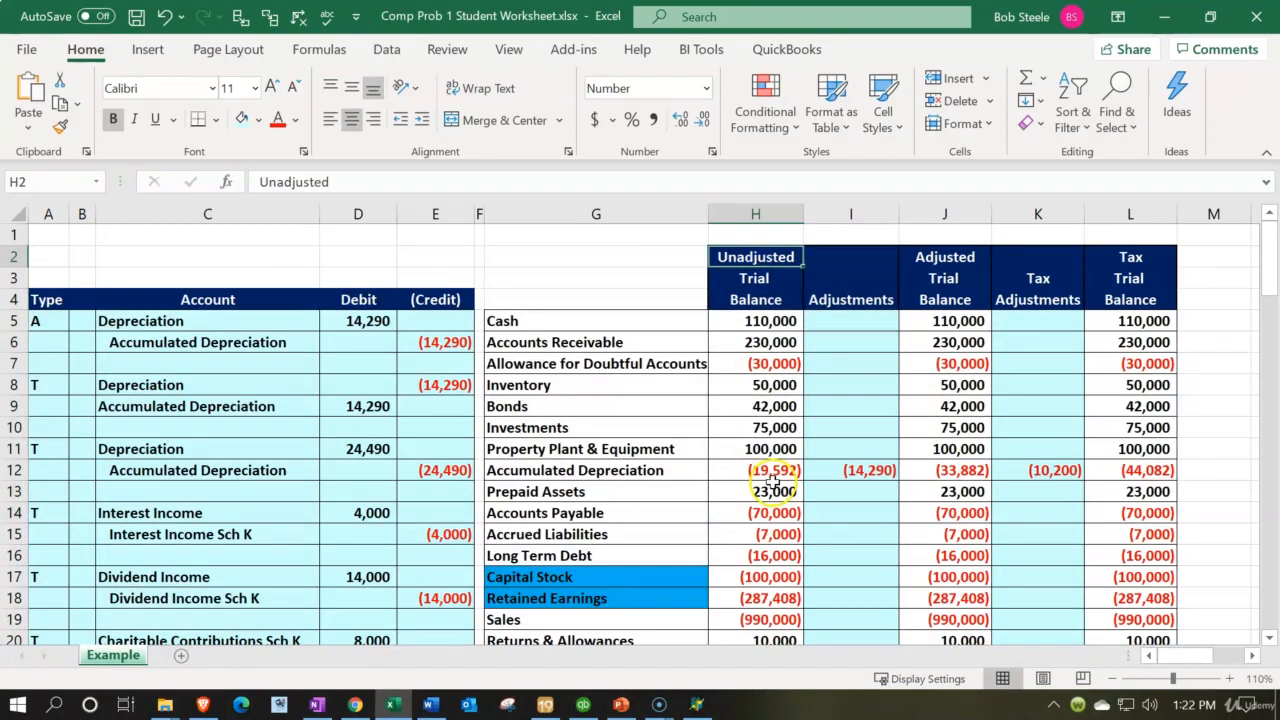
{"action": "key", "text": "Down"}
{"action": "key", "text": "Down"}
{"action": "key", "text": "Right"}
{"action": "key", "text": "Right"}
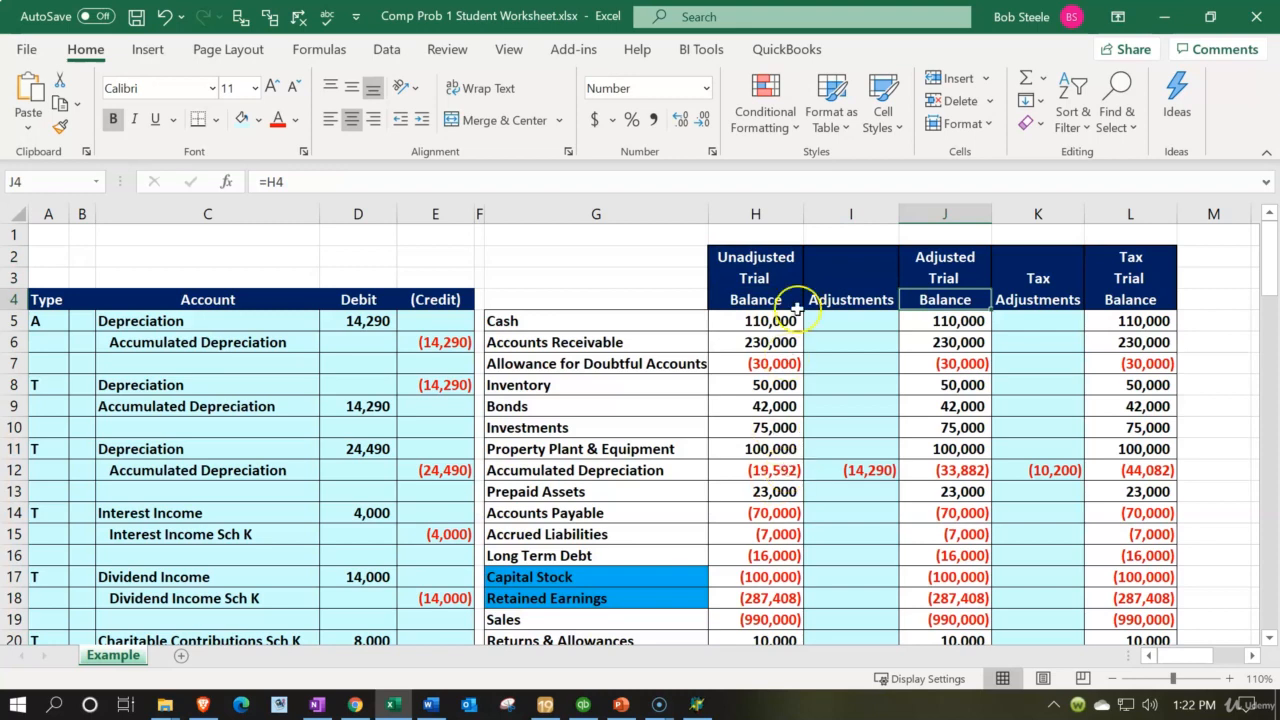
{"action": "left_click_drag", "start_coordinate": [755, 214], "coordinate": [903, 217]}
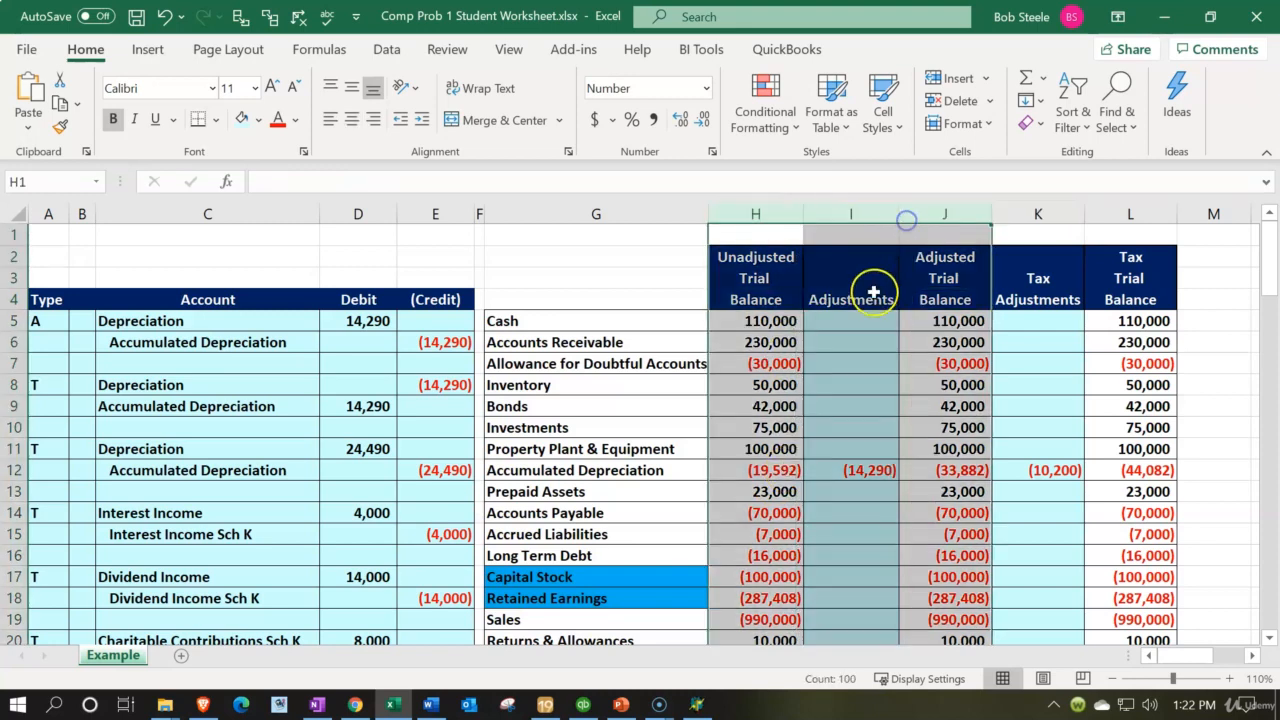
{"action": "left_click", "coordinate": [818, 364]}
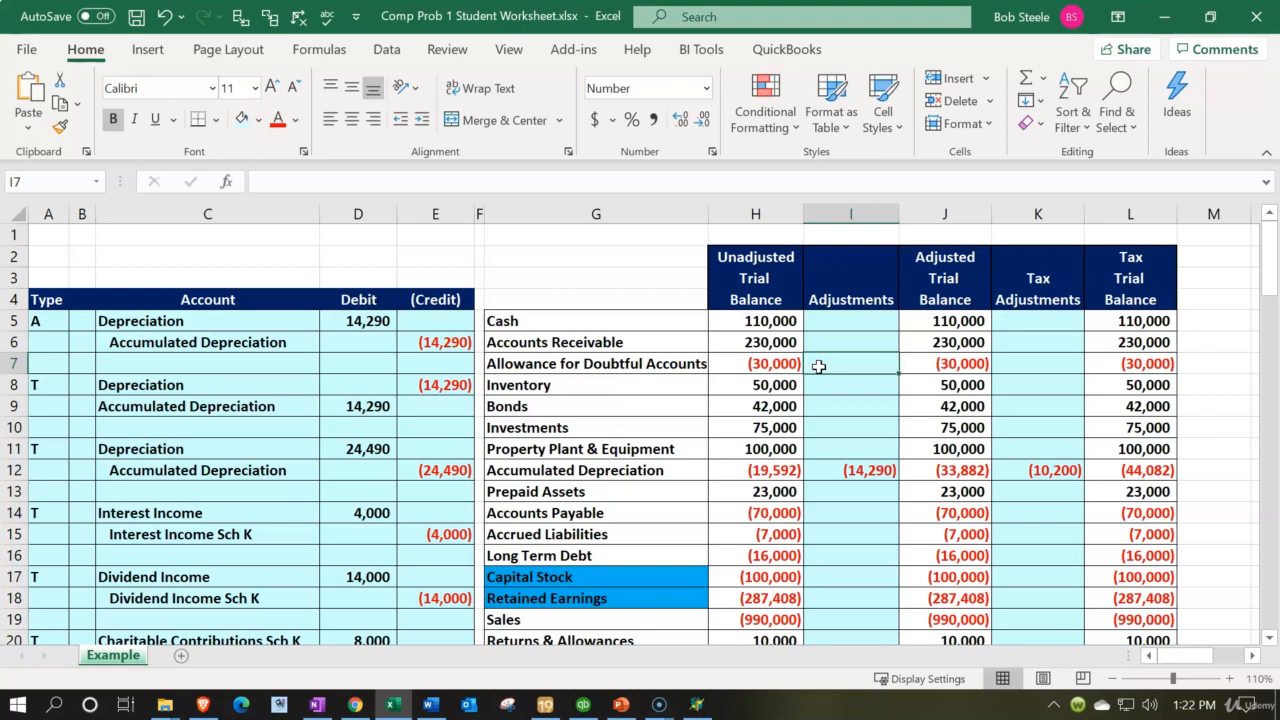
{"action": "left_click", "coordinate": [755, 214]}
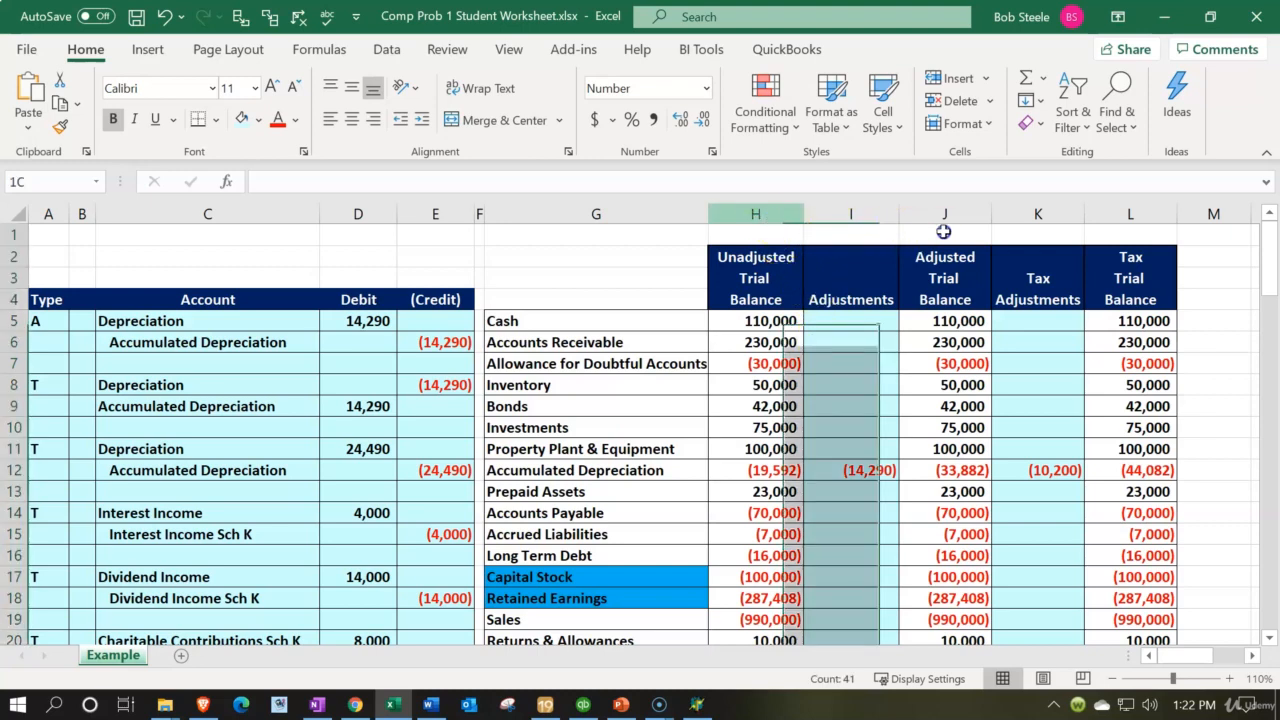
{"action": "left_click_drag", "start_coordinate": [943, 231], "coordinate": [943, 231]}
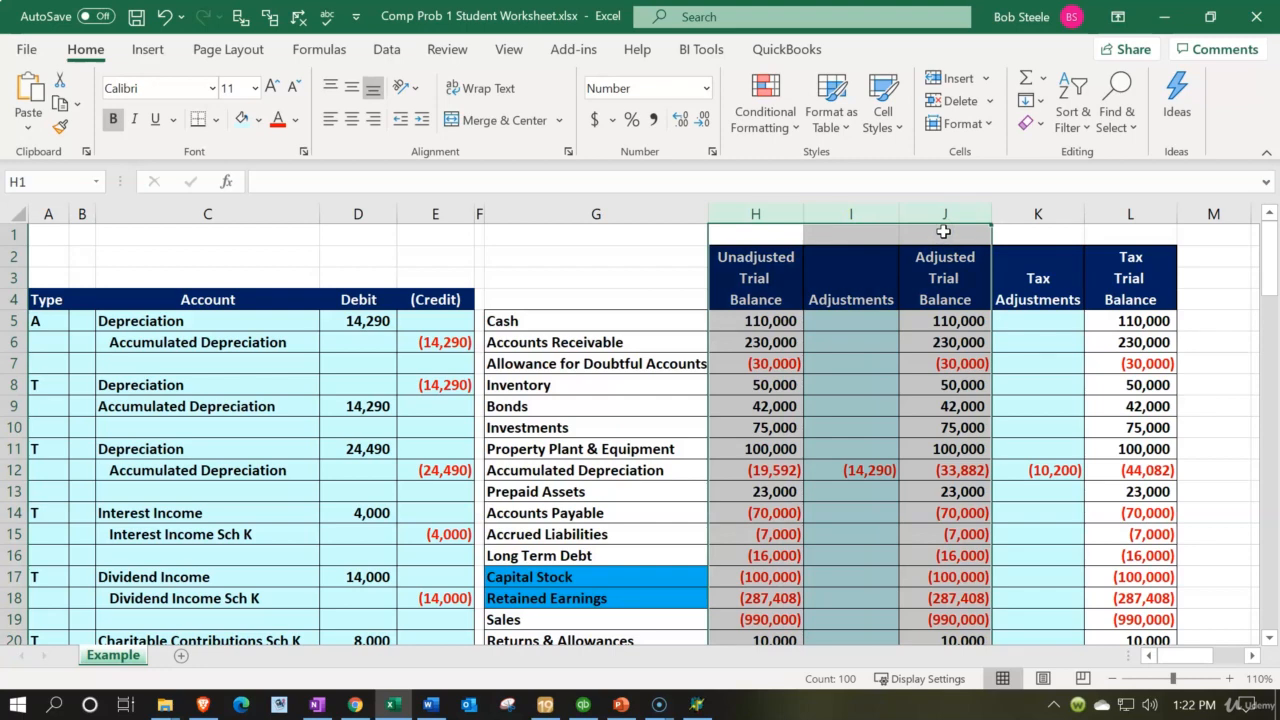
{"action": "left_click", "coordinate": [866, 363]}
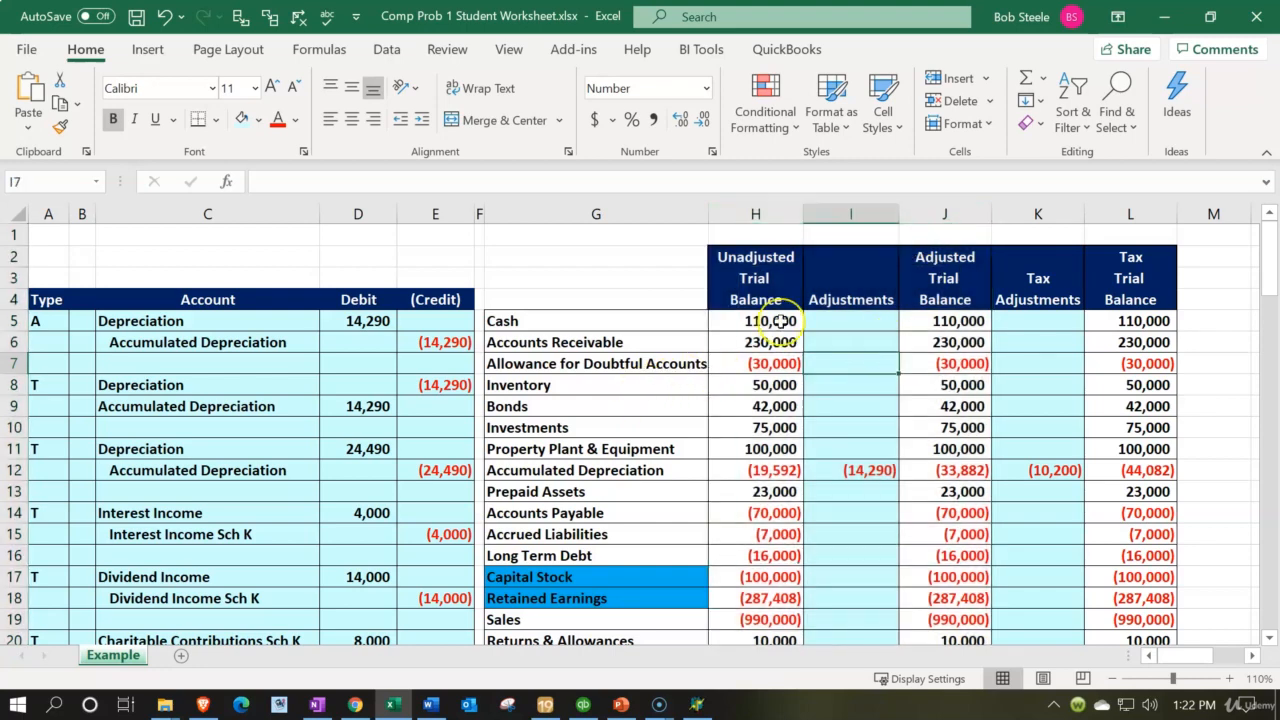
Step: Hide the Unadjusted Trial Balance and Adjustments columns H and I in the worksheet
{"action": "left_click", "coordinate": [766, 214]}
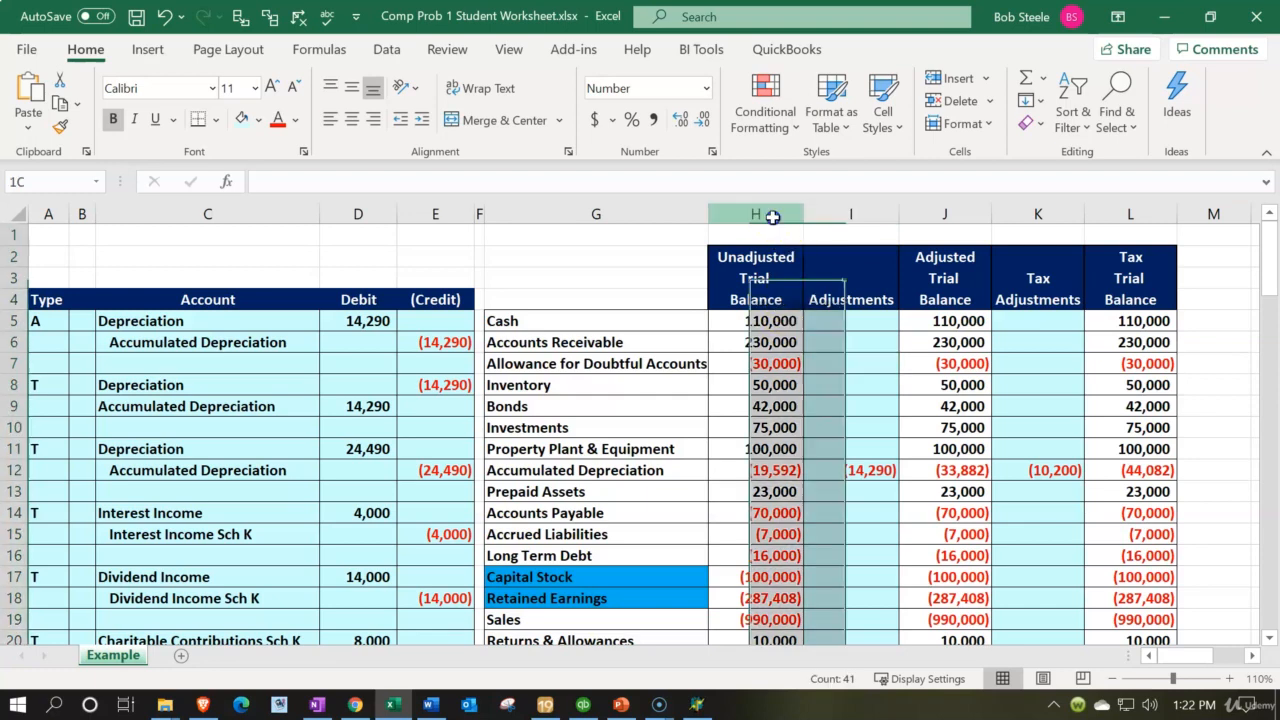
{"action": "left_click_drag", "start_coordinate": [805, 222], "coordinate": [818, 287]}
{"action": "right_click", "coordinate": [818, 287]}
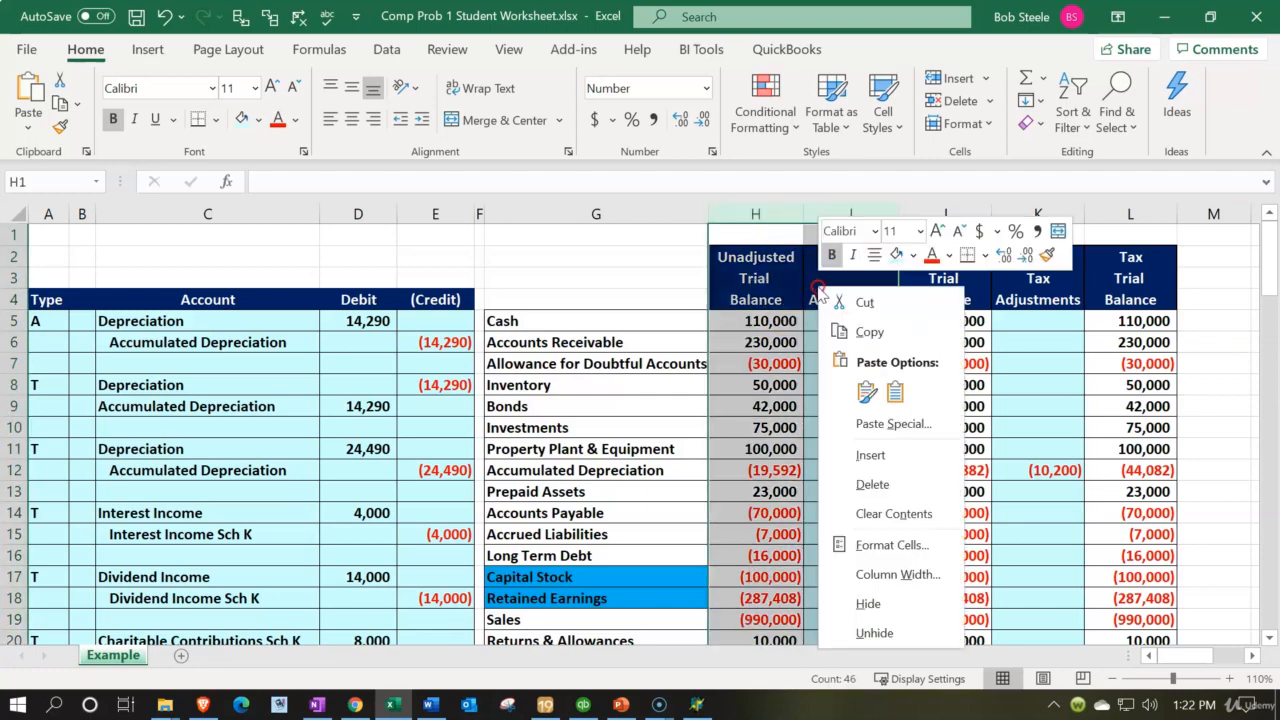
{"action": "left_click", "coordinate": [869, 604]}
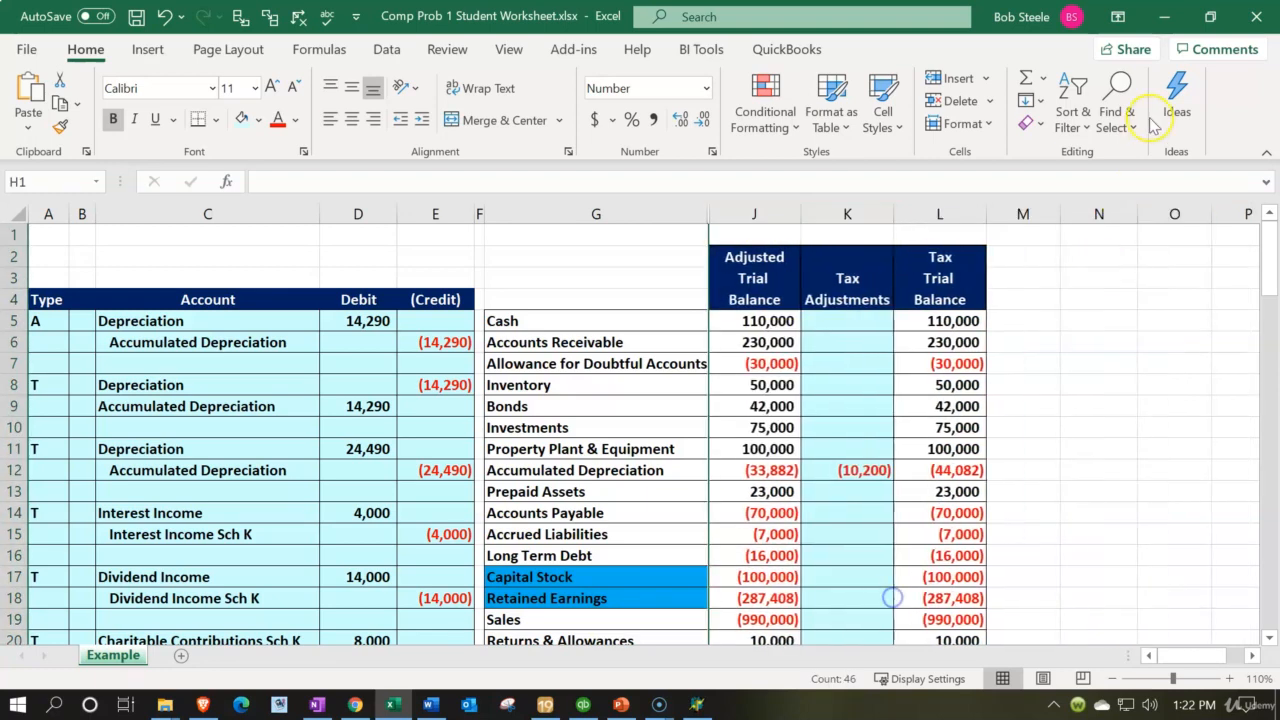
Step: Switch to the Lacerte Trial Balance Utility and hide the Prior End Tax, Unadj Book, Book Dr and Book Cr columns
{"action": "left_click", "coordinate": [697, 704]}
{"action": "left_click", "coordinate": [1205, 624]}
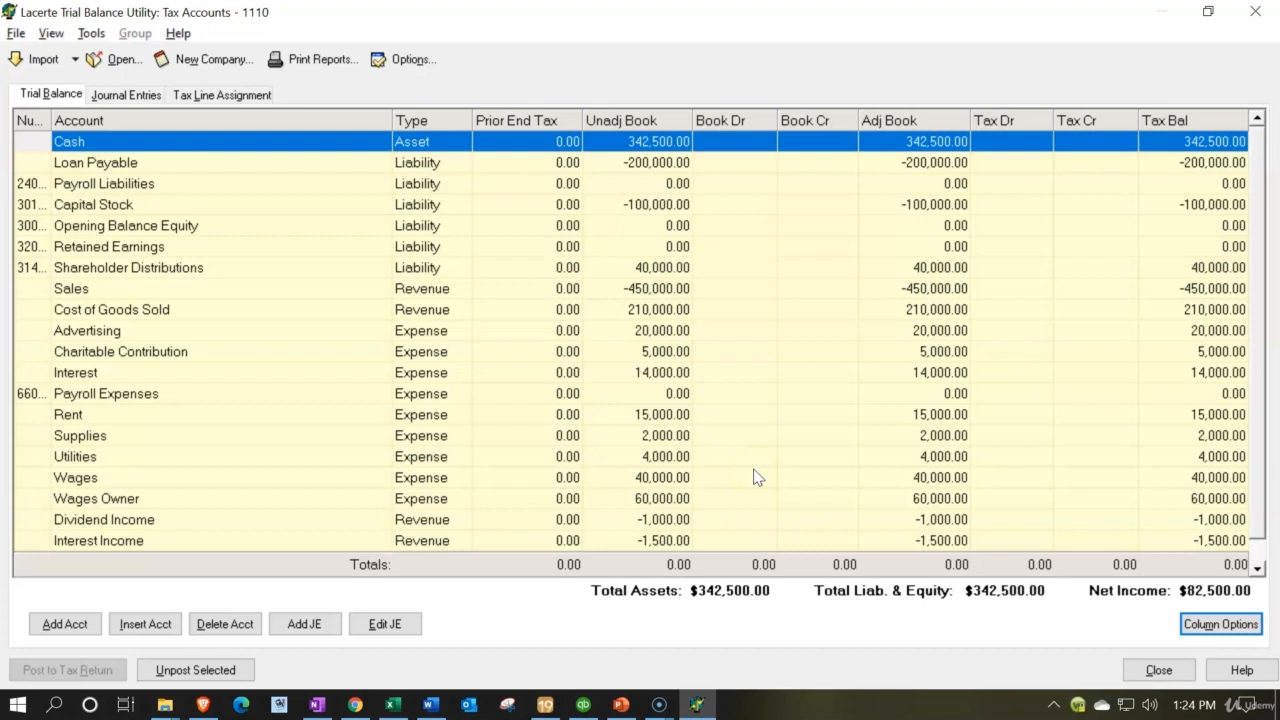
{"action": "left_click", "coordinate": [1238, 627]}
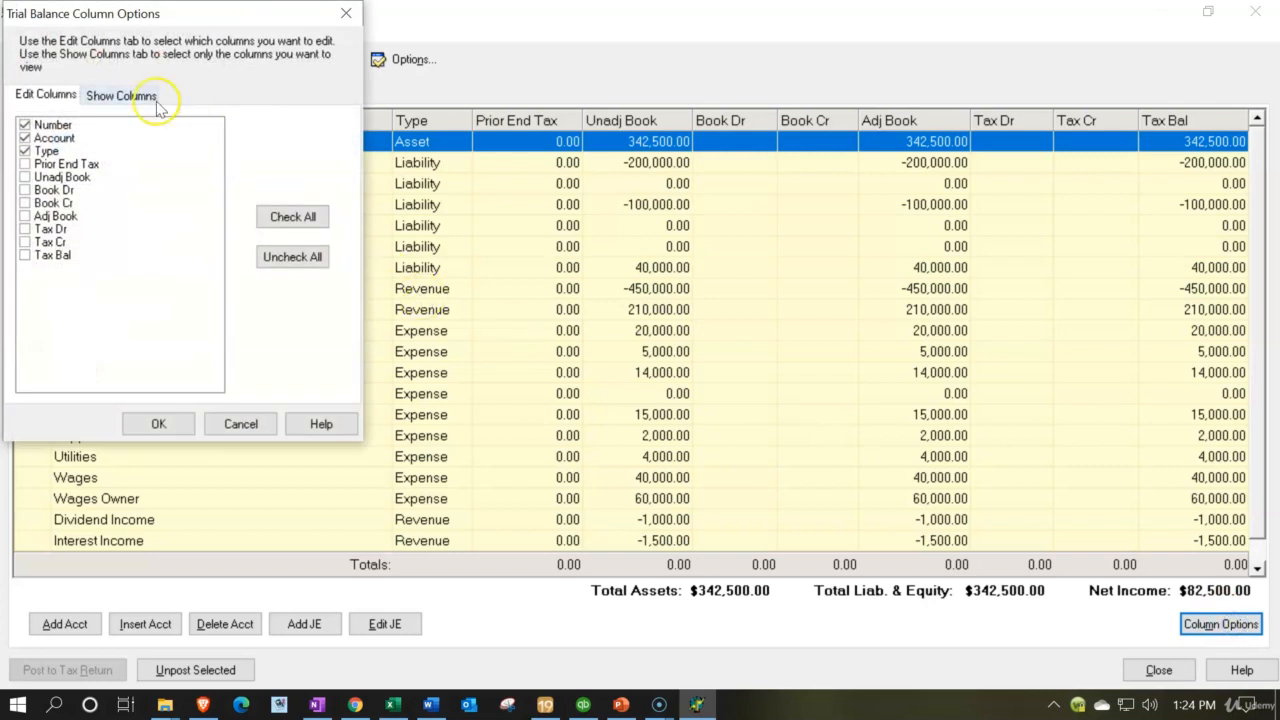
{"action": "left_click", "coordinate": [155, 97]}
{"action": "left_click_drag", "start_coordinate": [180, 20], "coordinate": [418, 130]}
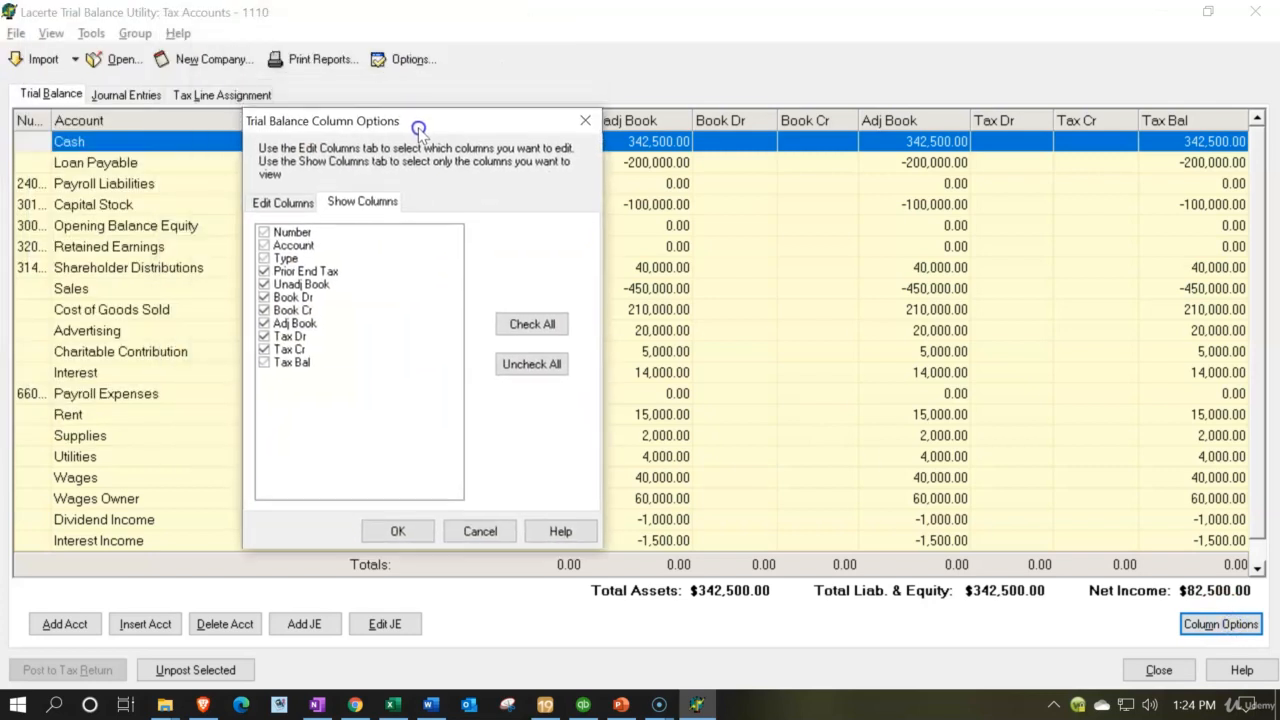
{"action": "left_click", "coordinate": [264, 271]}
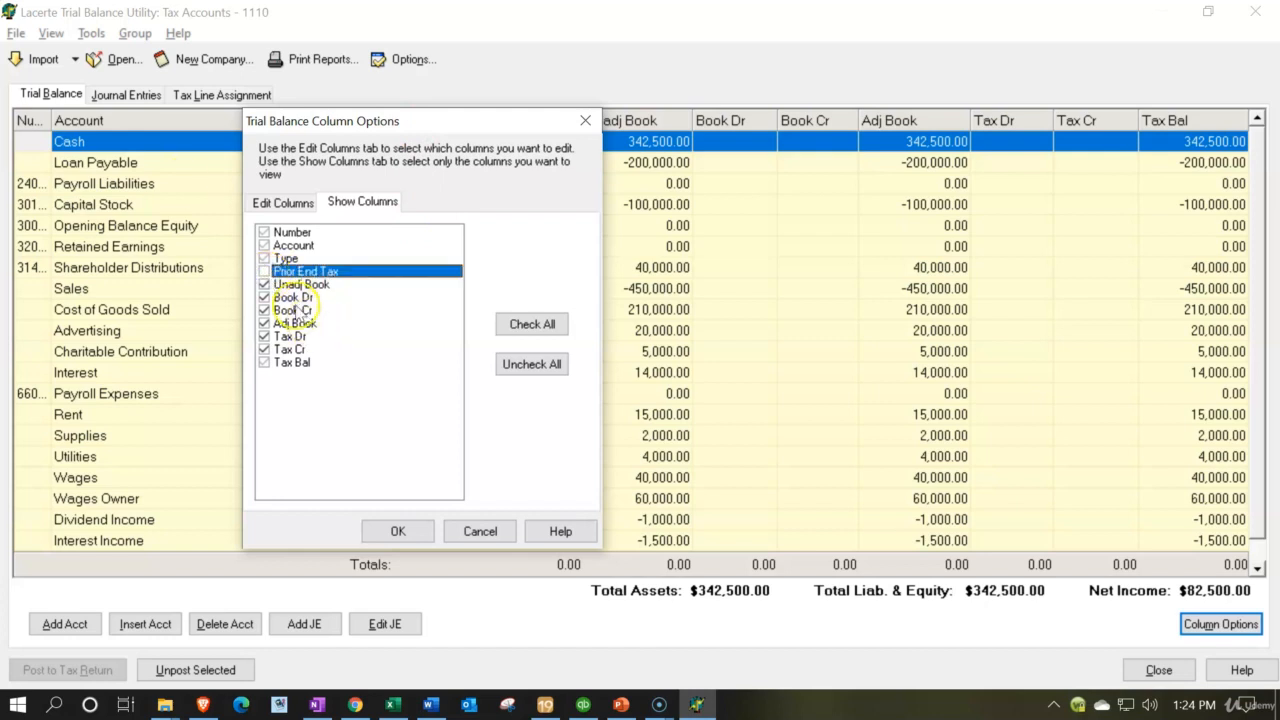
{"action": "left_click", "coordinate": [264, 284]}
{"action": "left_click", "coordinate": [264, 297]}
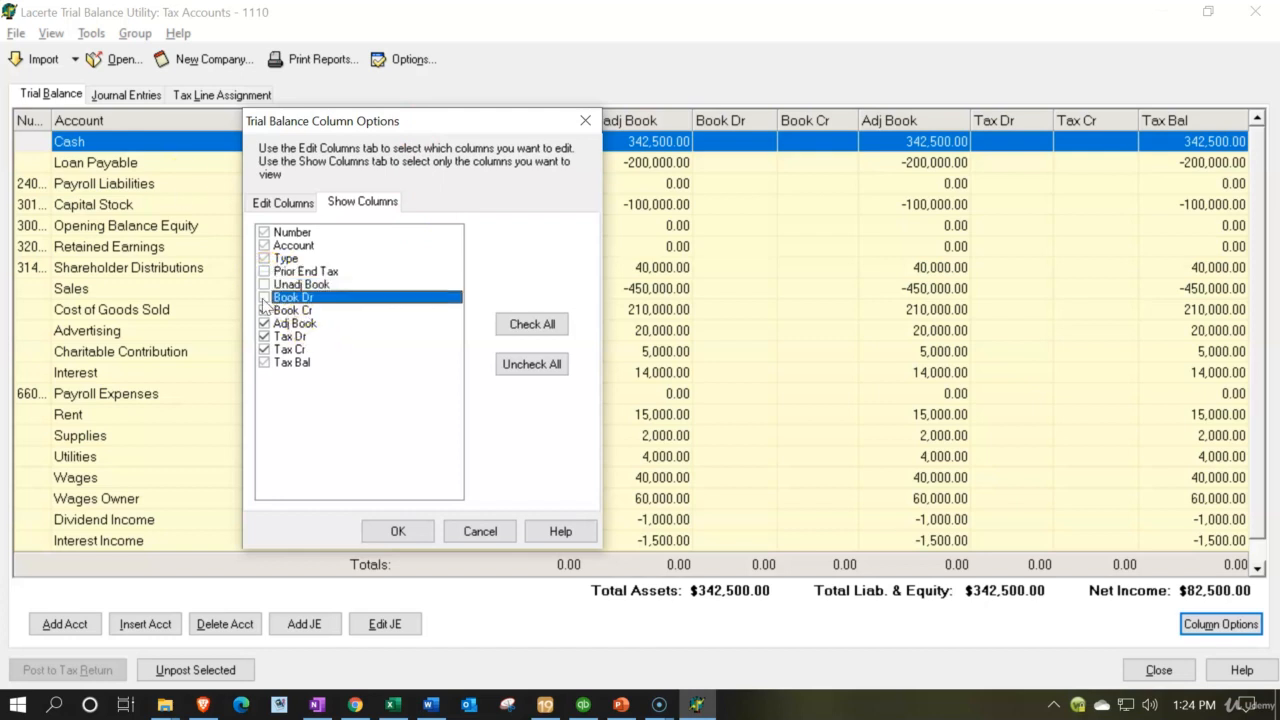
{"action": "left_click", "coordinate": [264, 310]}
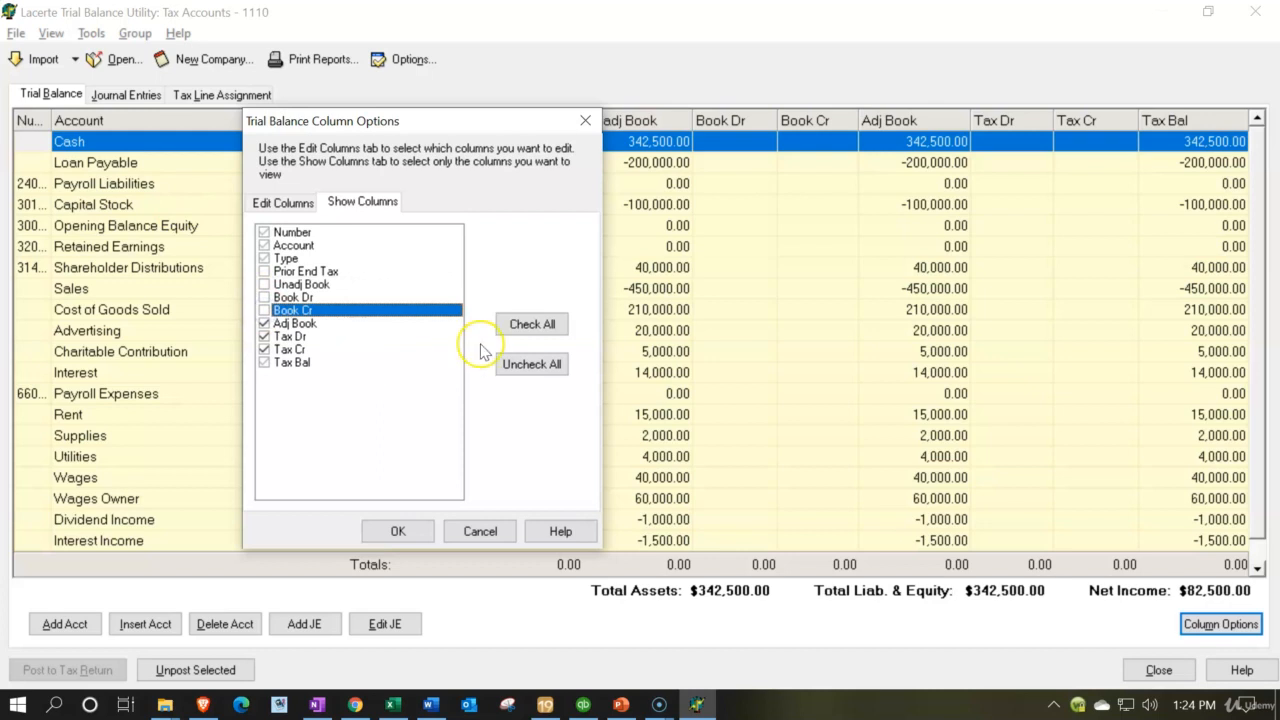
{"action": "left_click", "coordinate": [396, 531]}
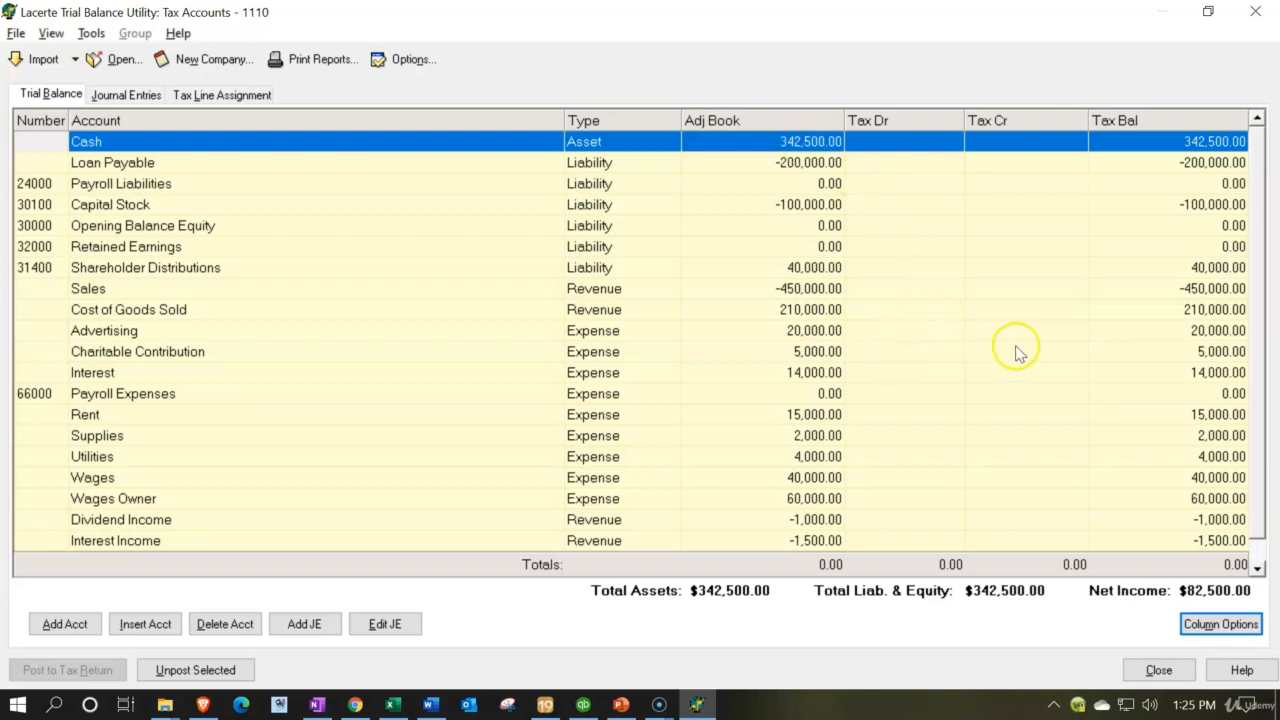
Step: Switch to the Excel worksheet and compare columns J to L and its accounts, including Bad Debt Expense, with the Lacerte trial balance
{"action": "left_click", "coordinate": [395, 704]}
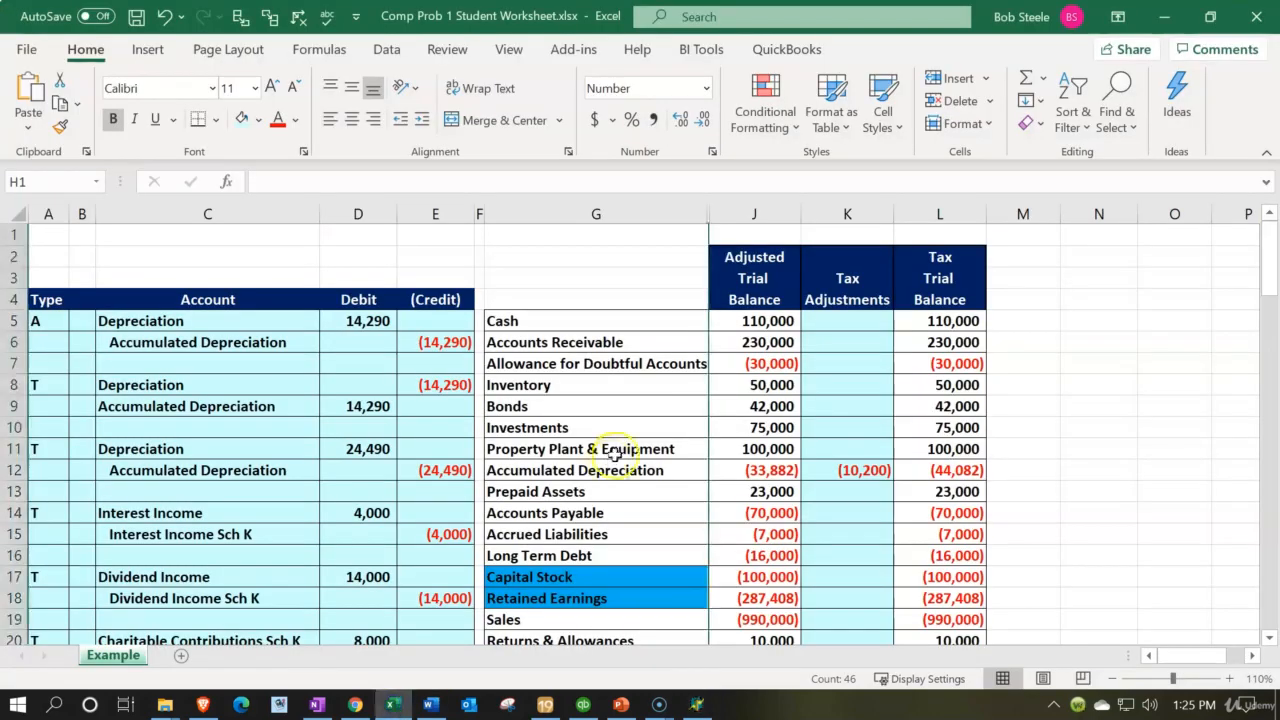
{"action": "left_click", "coordinate": [754, 278]}
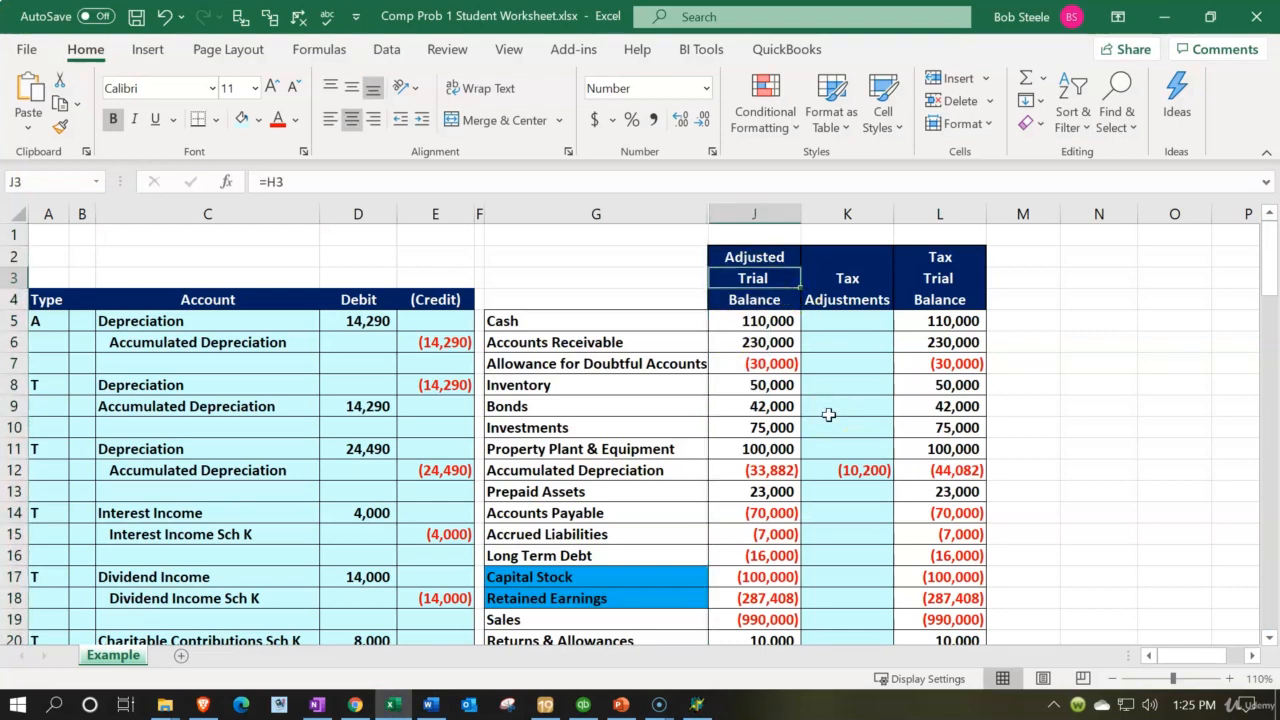
{"action": "scroll", "coordinate": [828, 414], "scroll_direction": "down", "scroll_amount": 5}
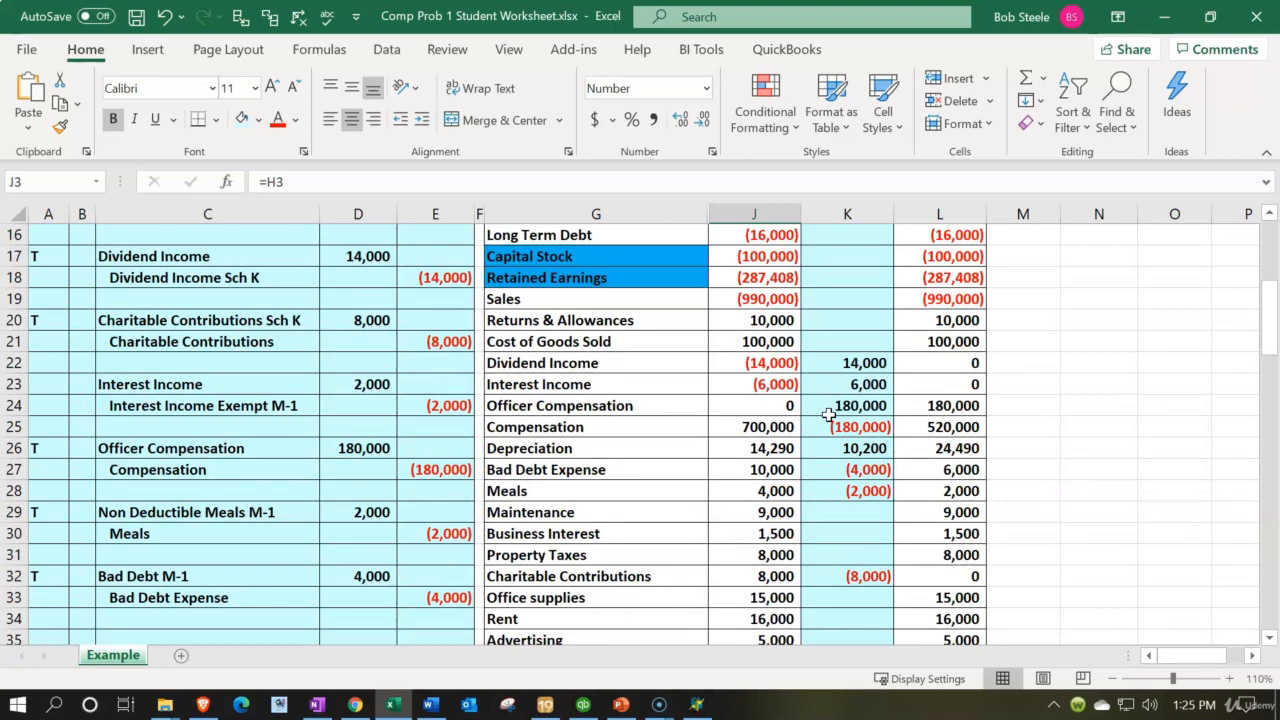
{"action": "left_click", "coordinate": [1166, 14]}
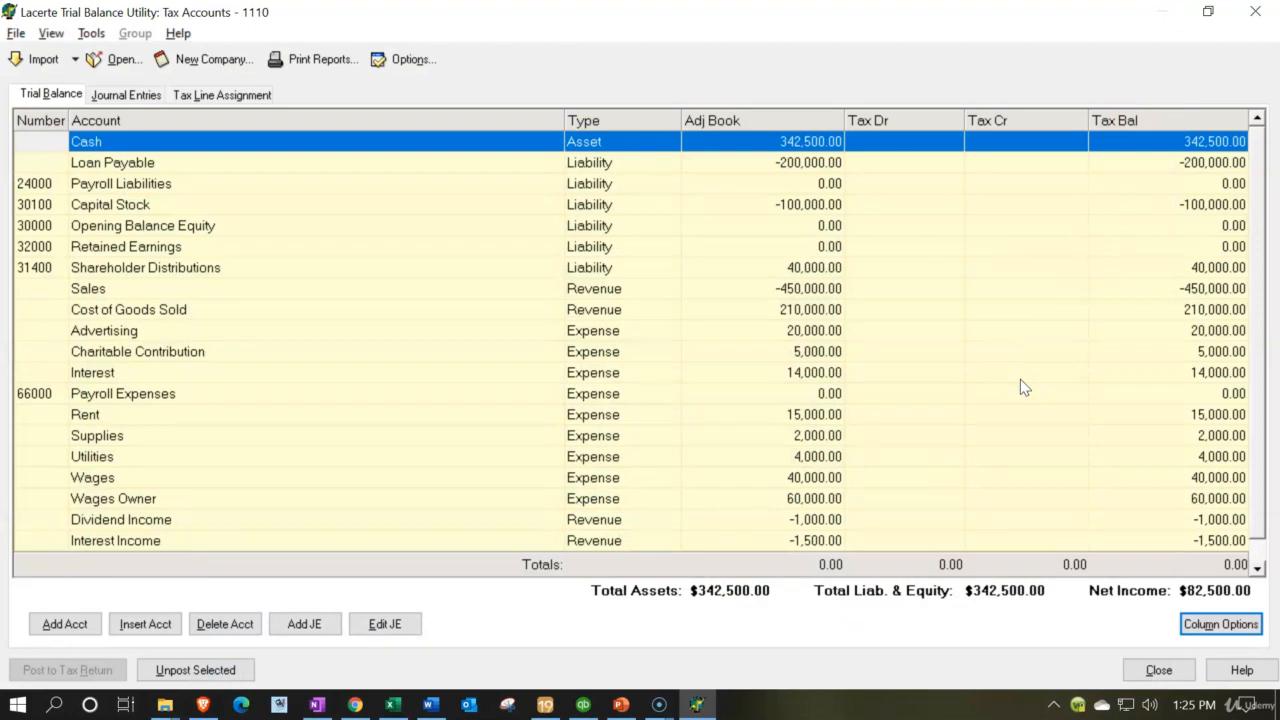
{"action": "left_click", "coordinate": [394, 705]}
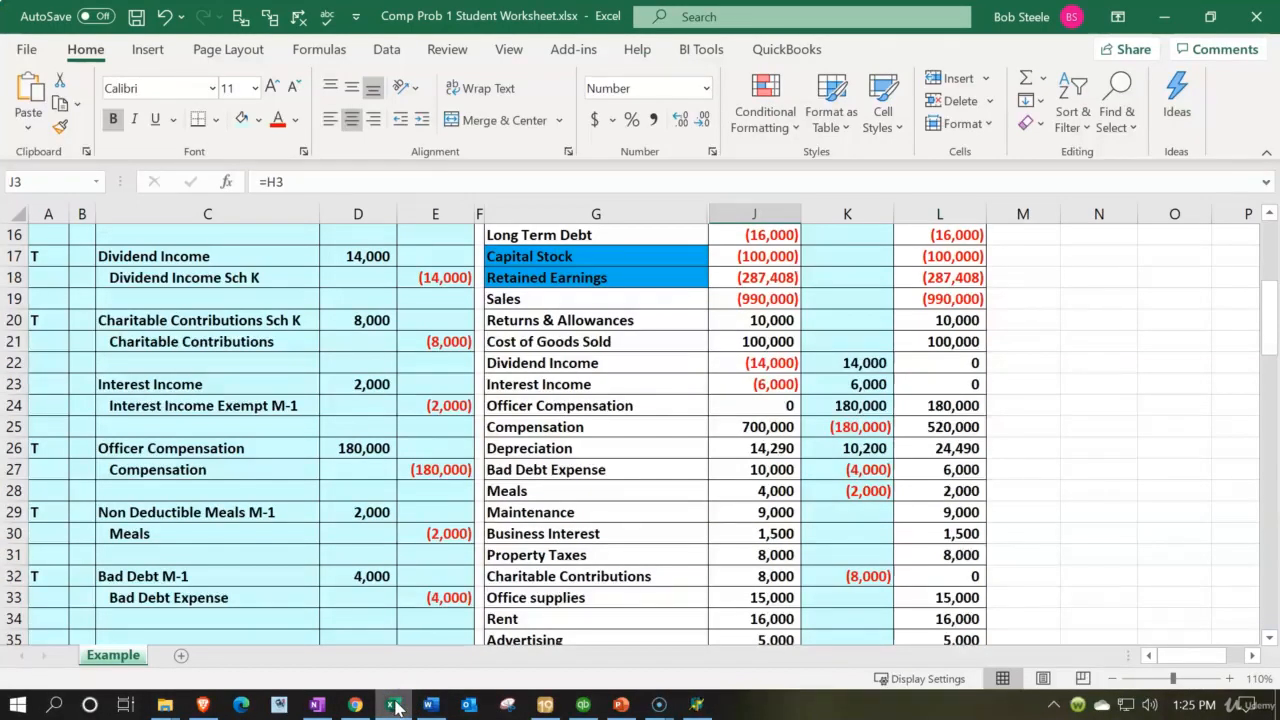
{"action": "left_click", "coordinate": [602, 471]}
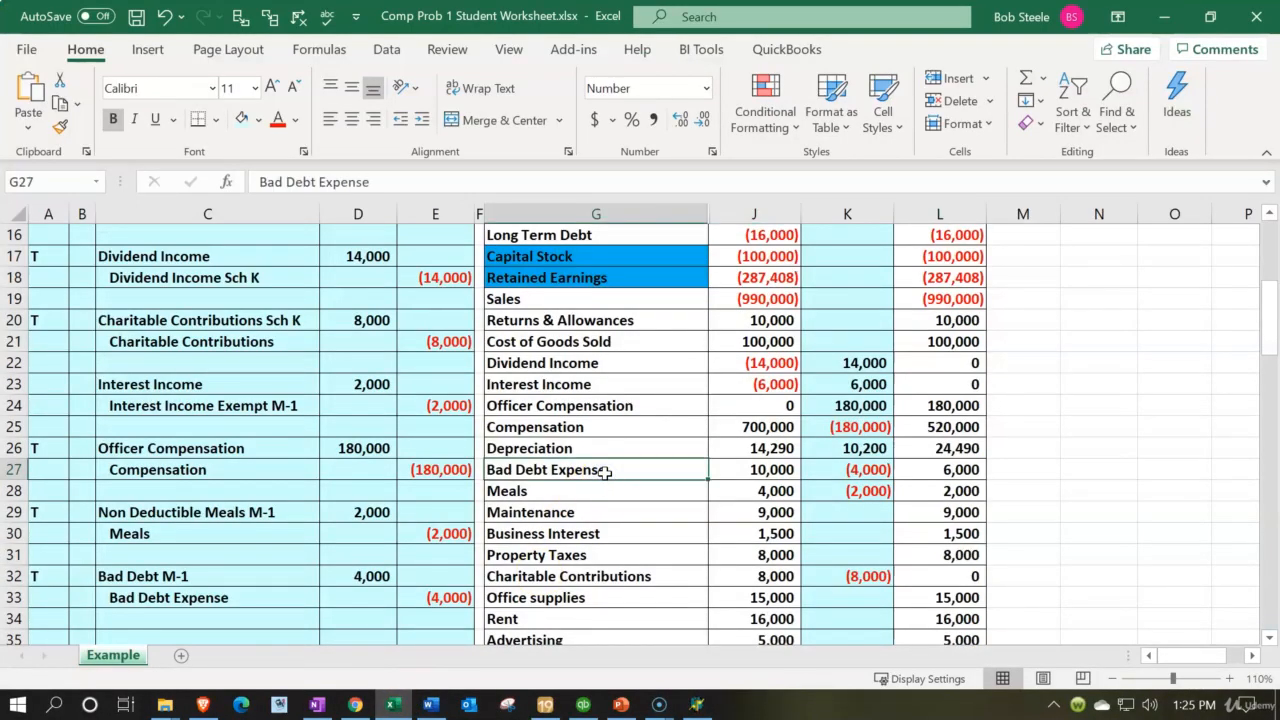
{"action": "left_click", "coordinate": [607, 470]}
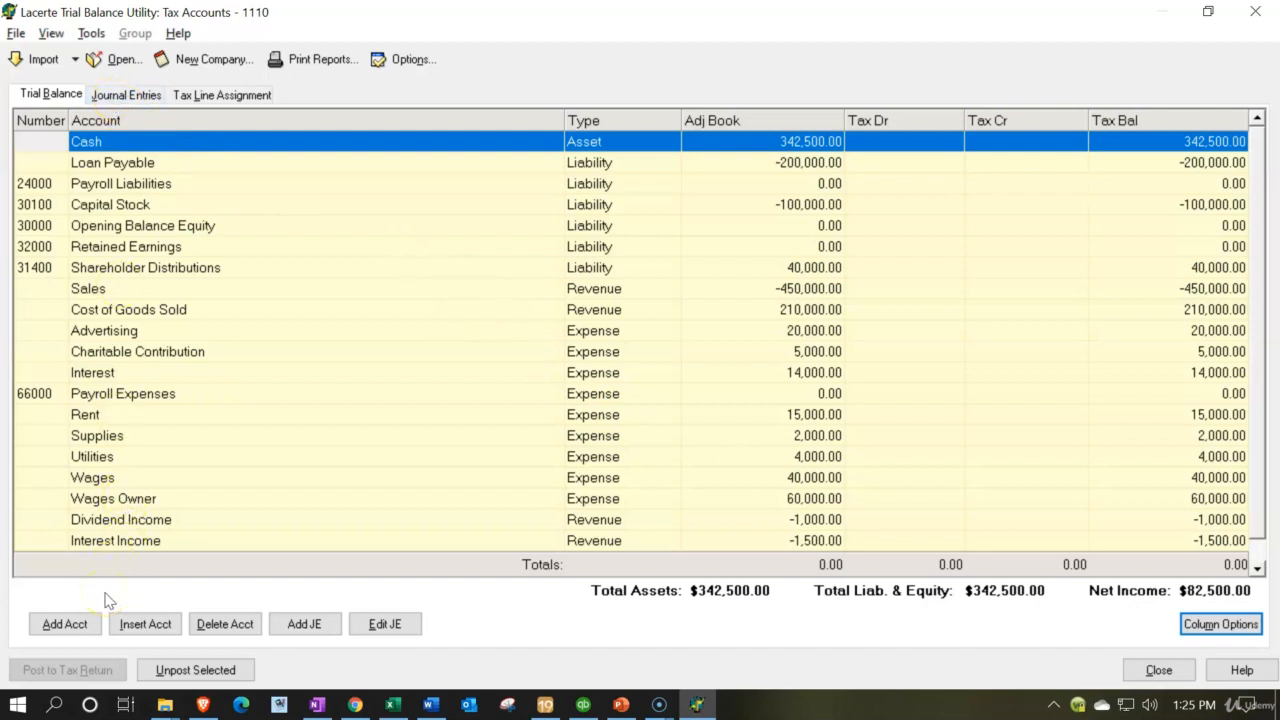
Step: View the tax line assignments in the Lacerte Trial Balance Utility and inspect the SmartMap assignment for Wages Owner
{"action": "left_click", "coordinate": [224, 97]}
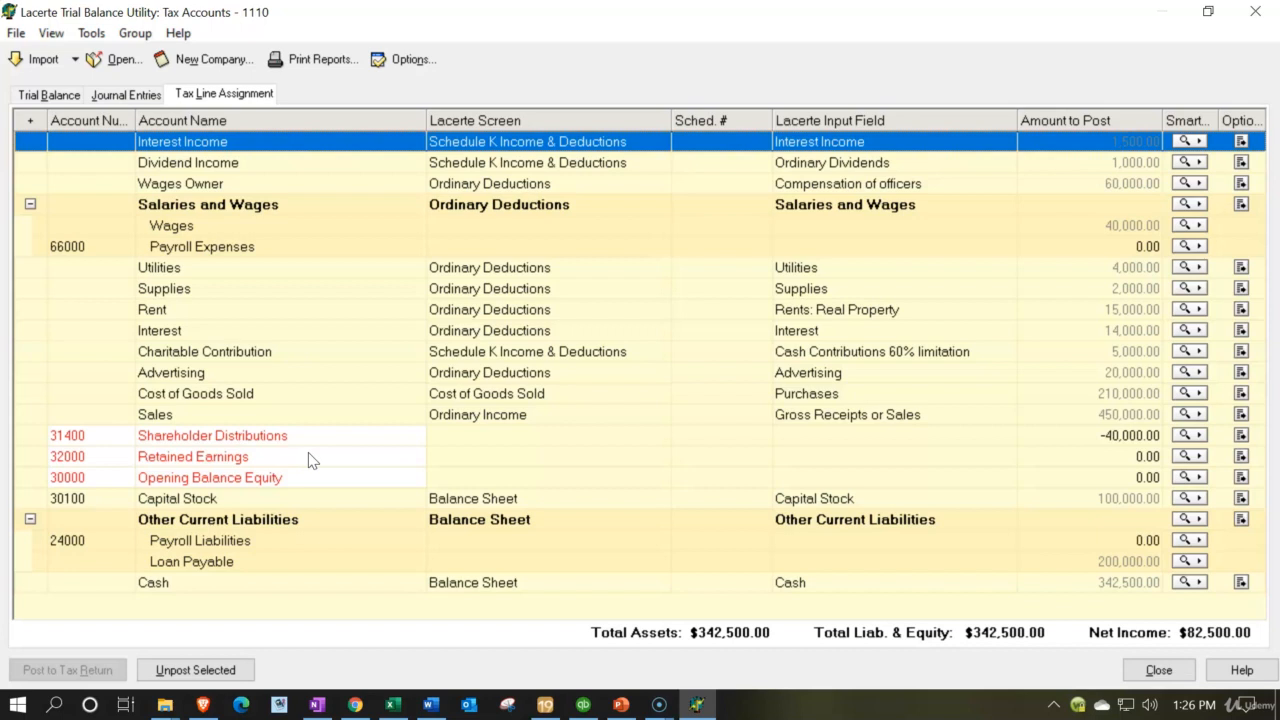
{"action": "left_click", "coordinate": [1201, 182]}
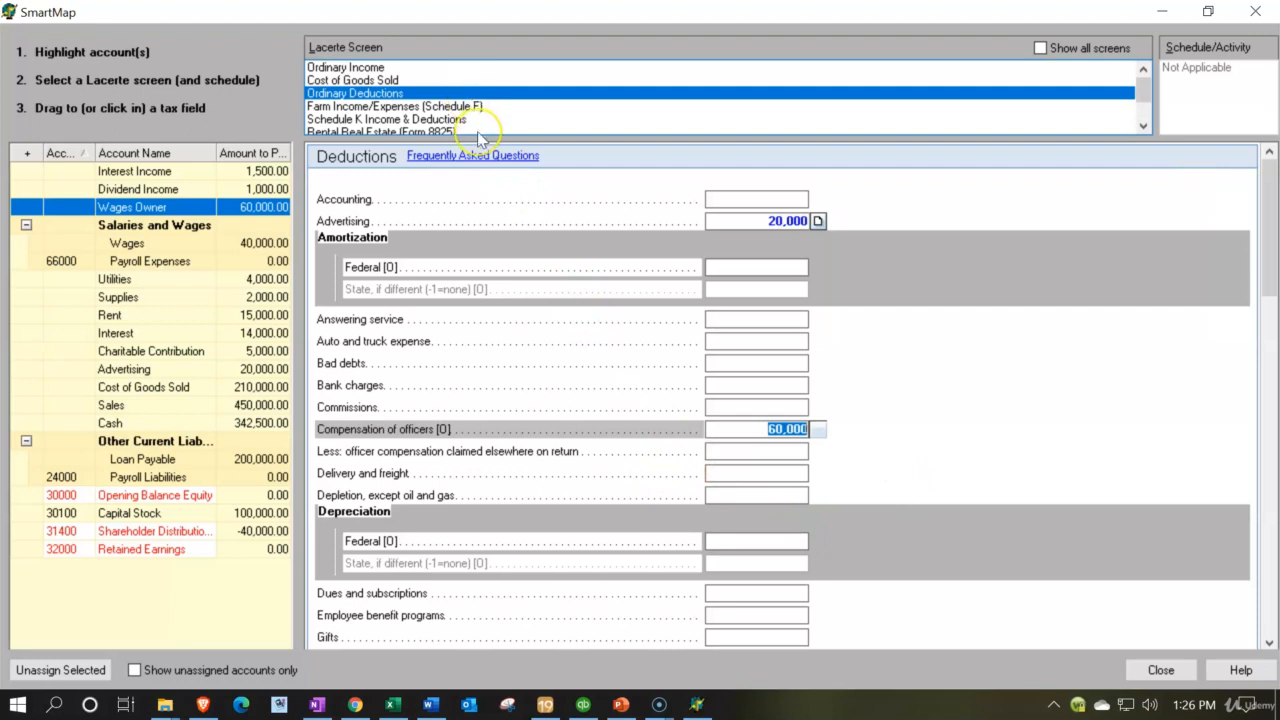
{"action": "left_click", "coordinate": [868, 90]}
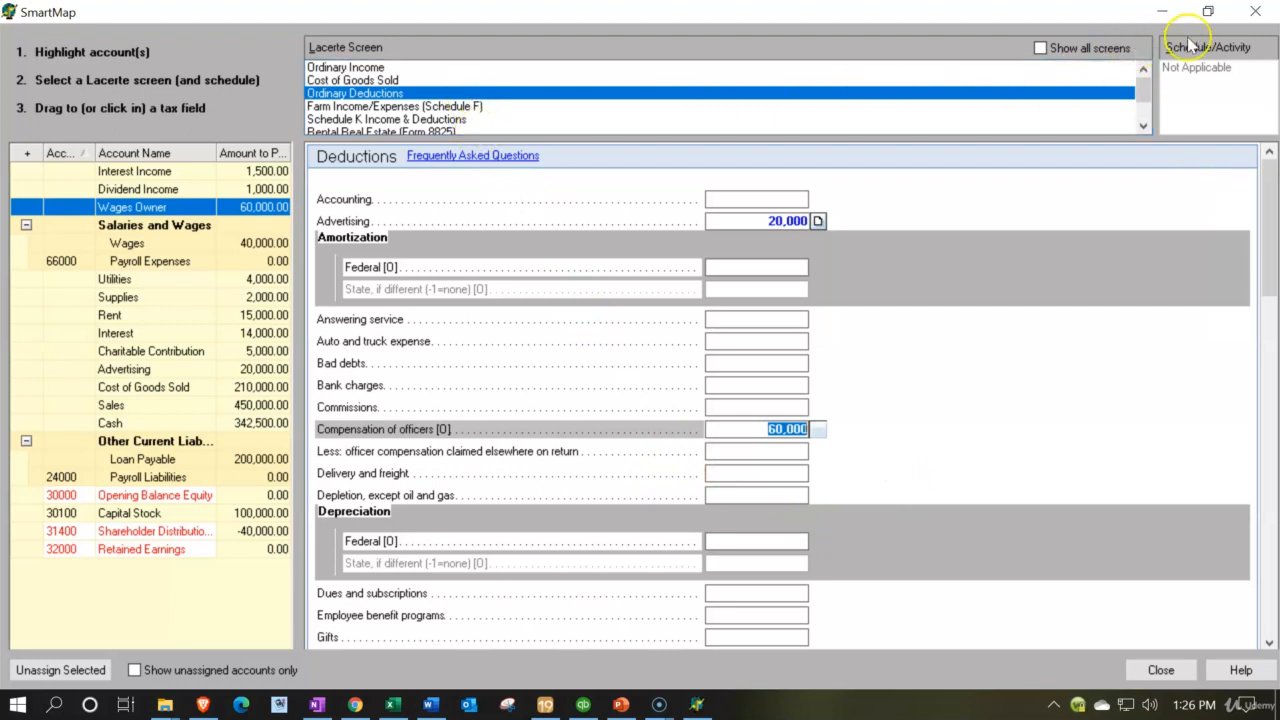
{"action": "left_click", "coordinate": [1270, 10]}
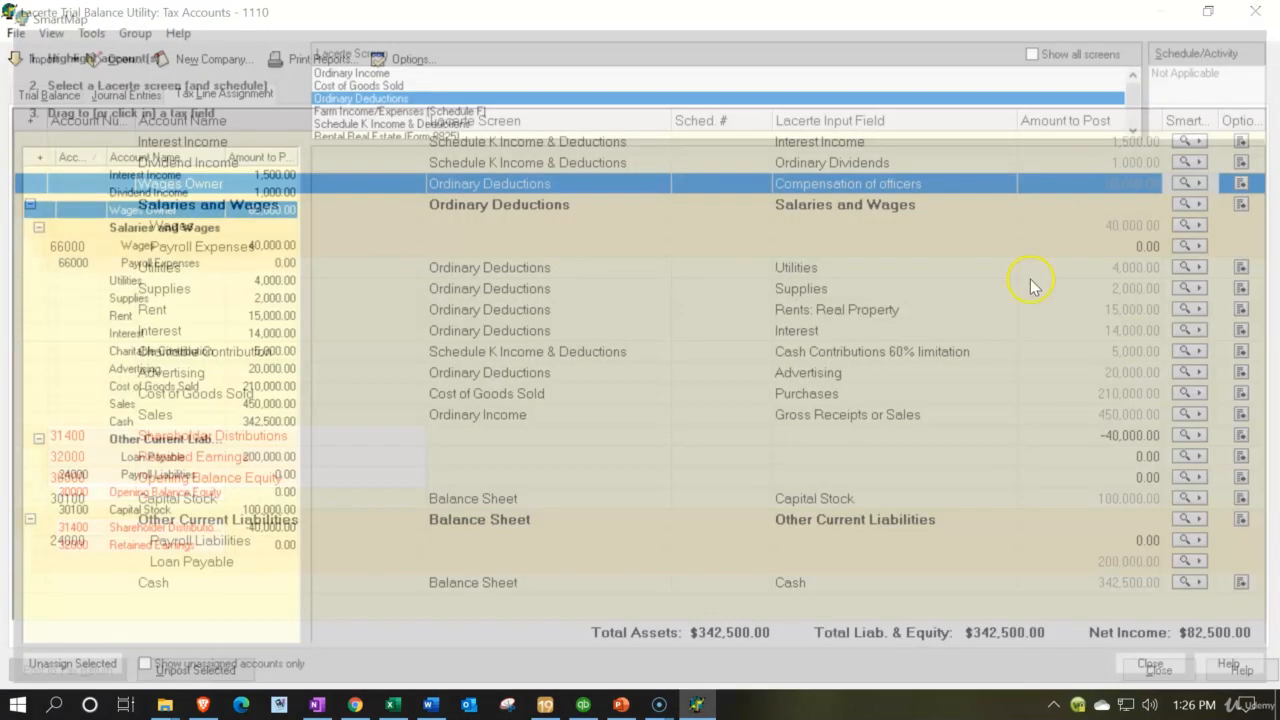
{"action": "left_click", "coordinate": [1050, 249]}
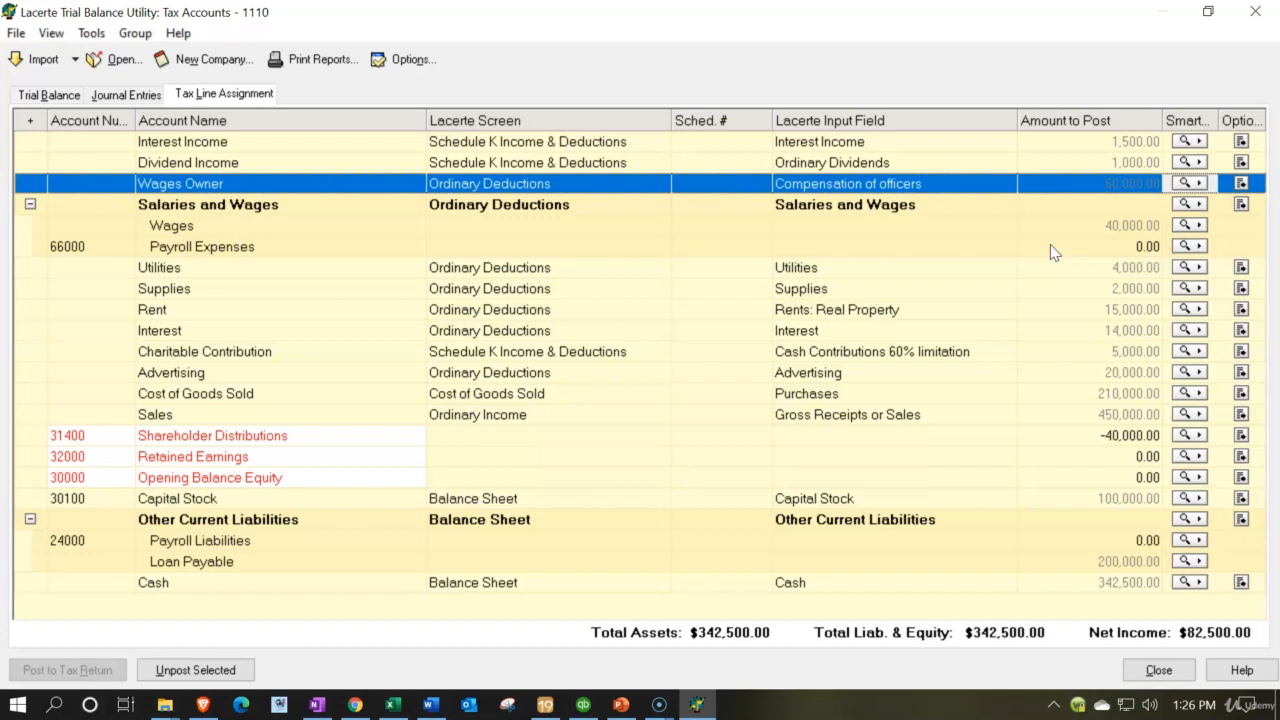
{"action": "left_click", "coordinate": [1088, 436]}
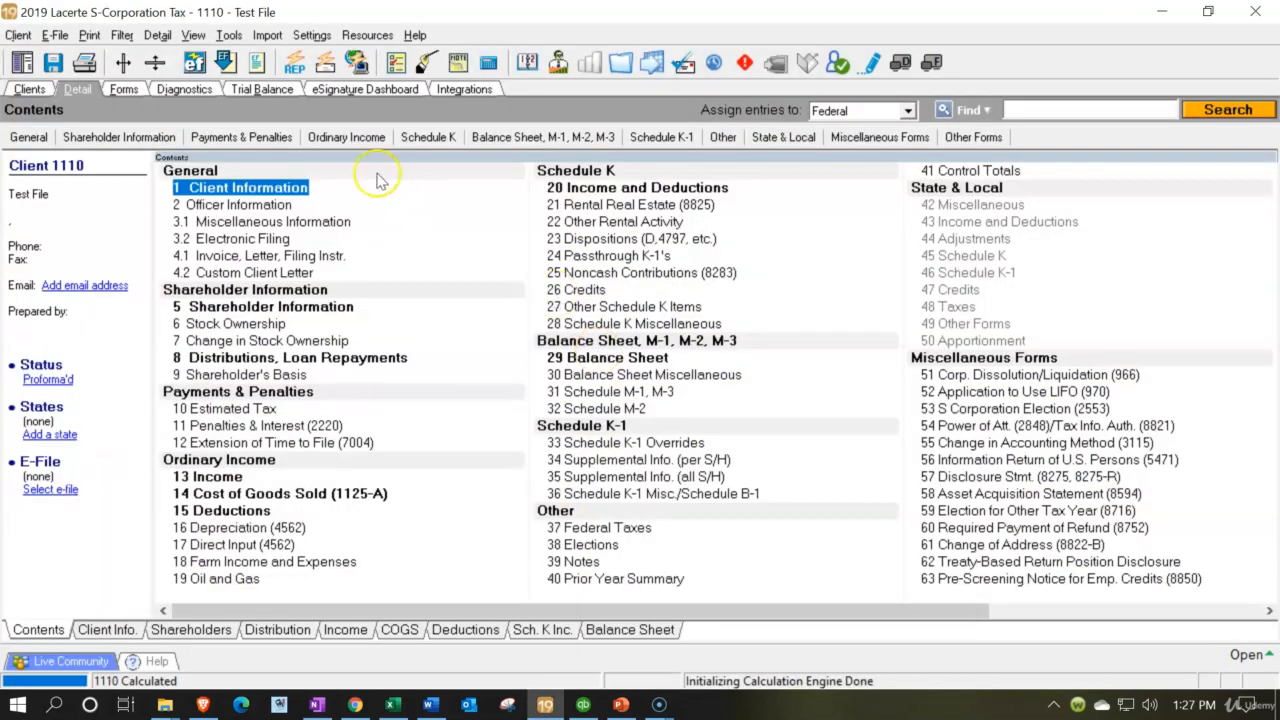
Step: Switch to the Lacerte S-Corporation return and inspect Advertising and Compensation of officers on the 15 Deductions input screen
{"action": "left_click", "coordinate": [345, 137]}
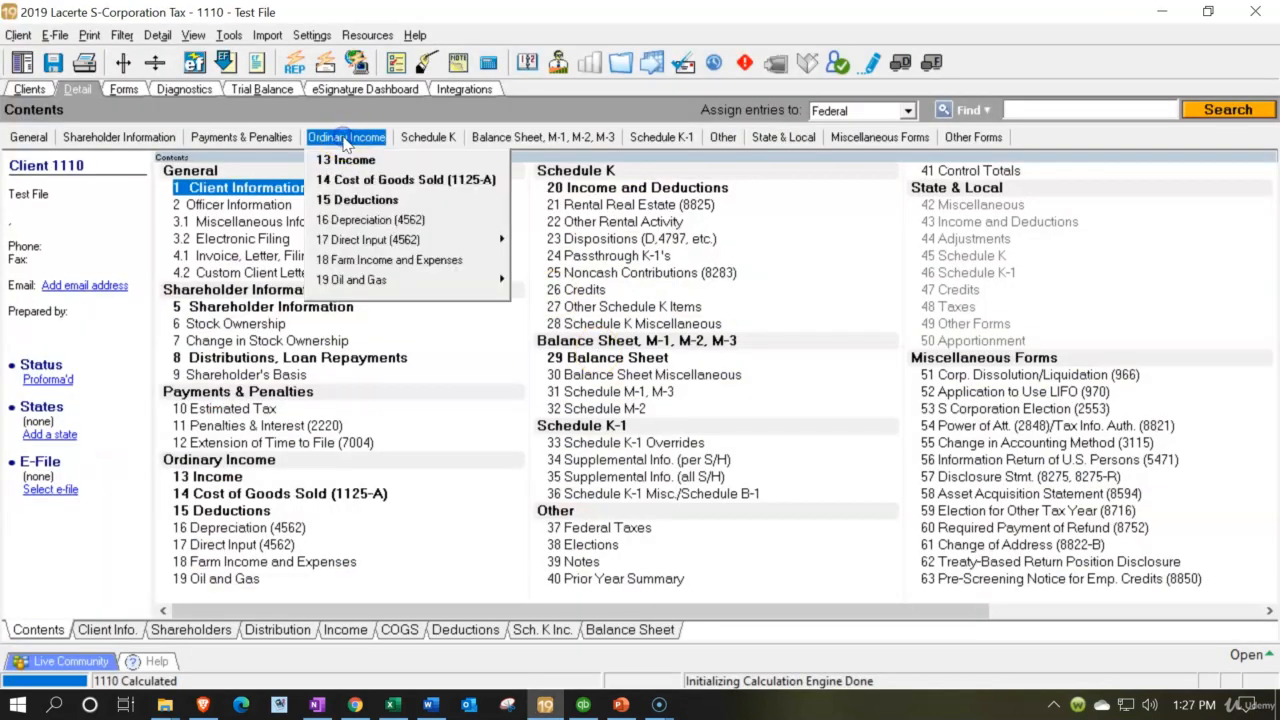
{"action": "left_click", "coordinate": [352, 202]}
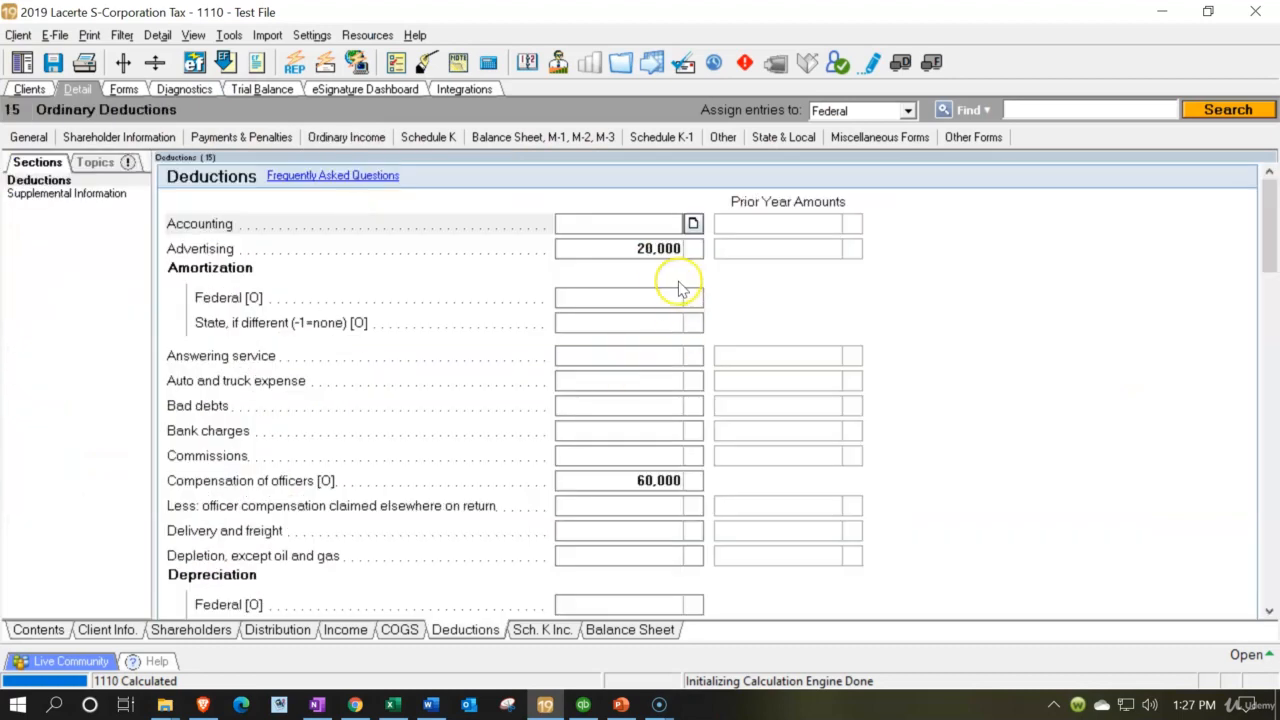
{"action": "left_click", "coordinate": [655, 248]}
{"action": "left_click", "coordinate": [422, 313]}
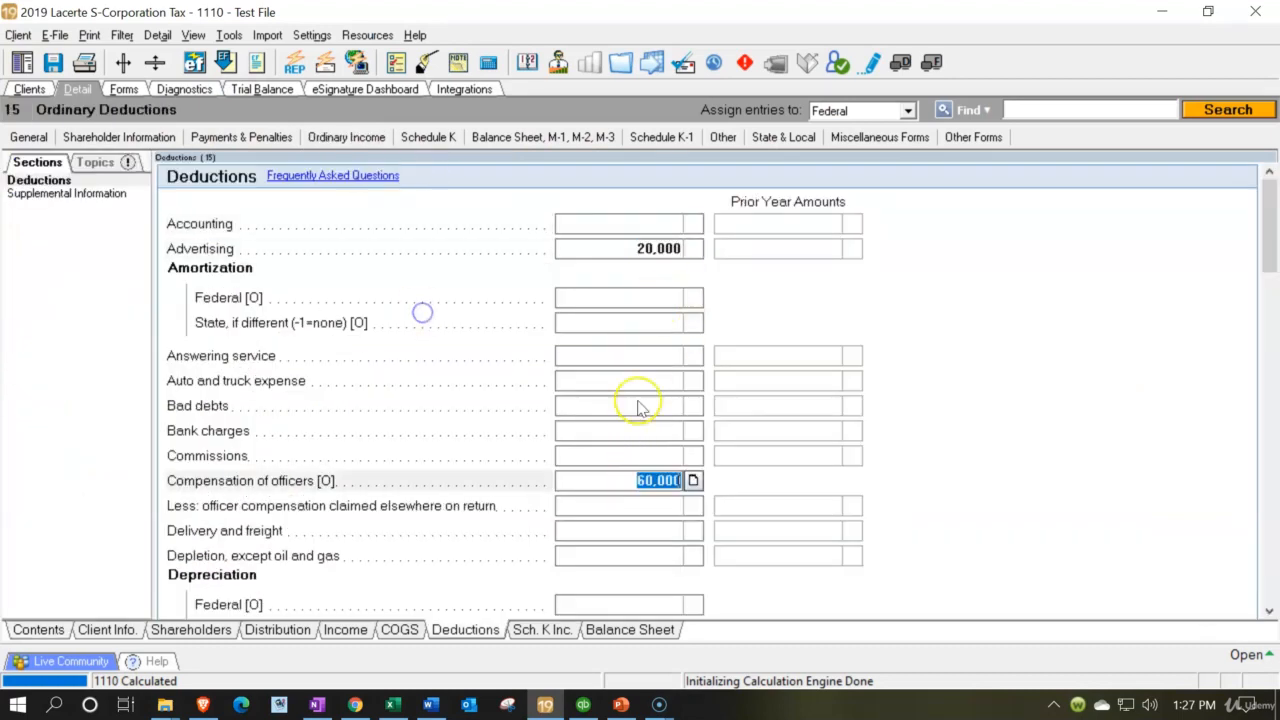
{"action": "scroll", "coordinate": [638, 402], "scroll_direction": "down", "scroll_amount": 3}
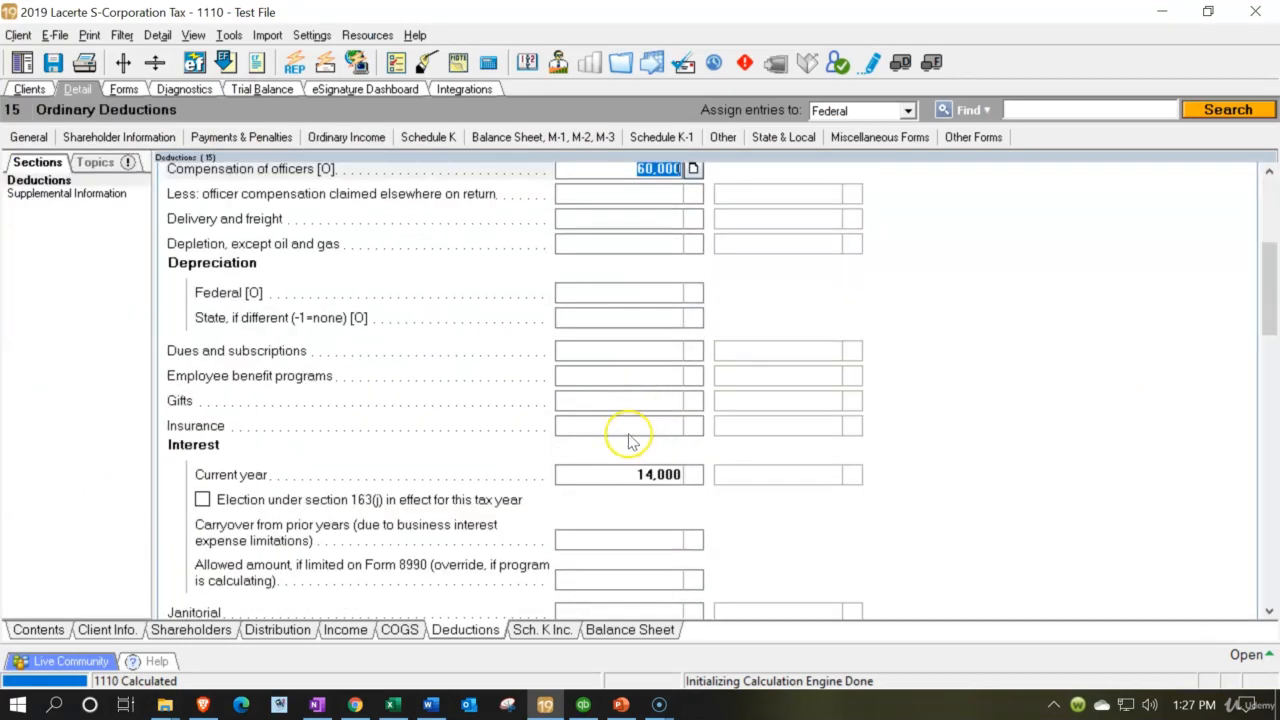
Step: Enter 54 for Employee benefit programs as a trial manual input, and clear the field again
{"action": "left_click", "coordinate": [616, 378]}
{"action": "type", "text": "54"}
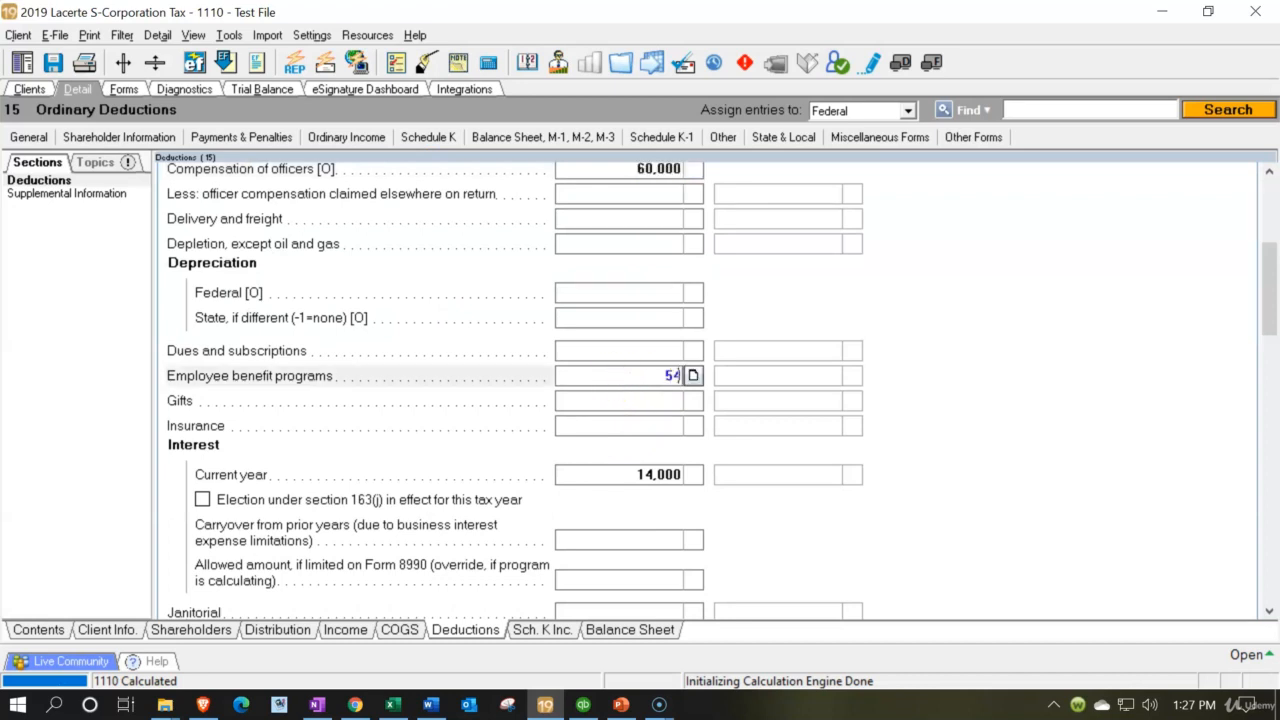
{"action": "key", "text": "Return"}
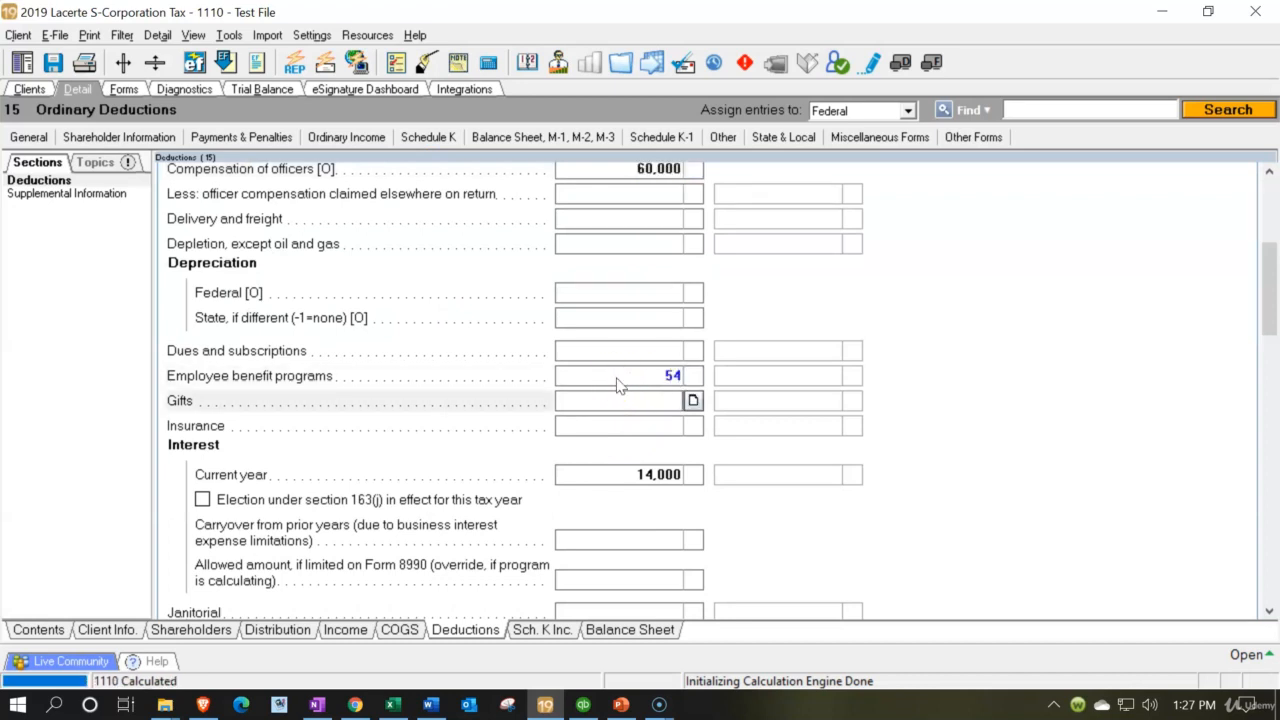
{"action": "left_click", "coordinate": [618, 377]}
{"action": "key", "text": "Delete"}
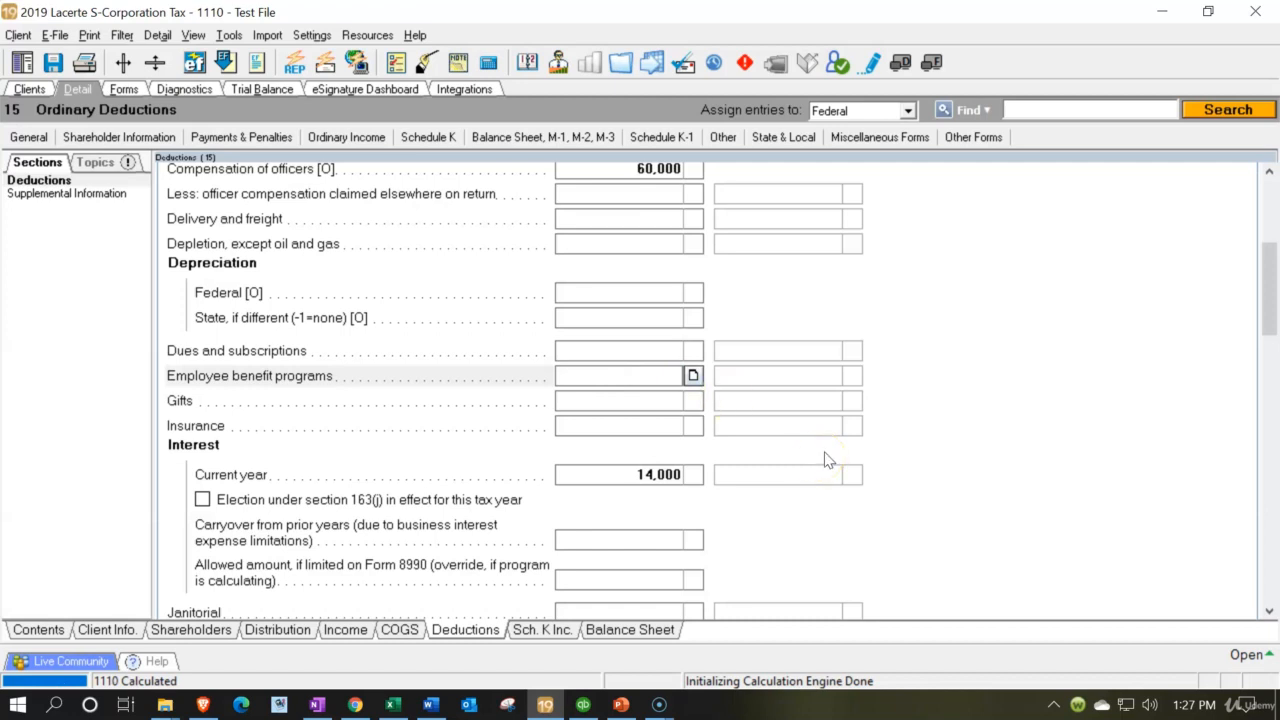
Step: Examine the remaining Ordinary Deductions fields from Meals and Rents through Supplies, Taxes, Utilities and Other deductions
{"action": "scroll", "coordinate": [826, 460], "scroll_direction": "down", "scroll_amount": 10}
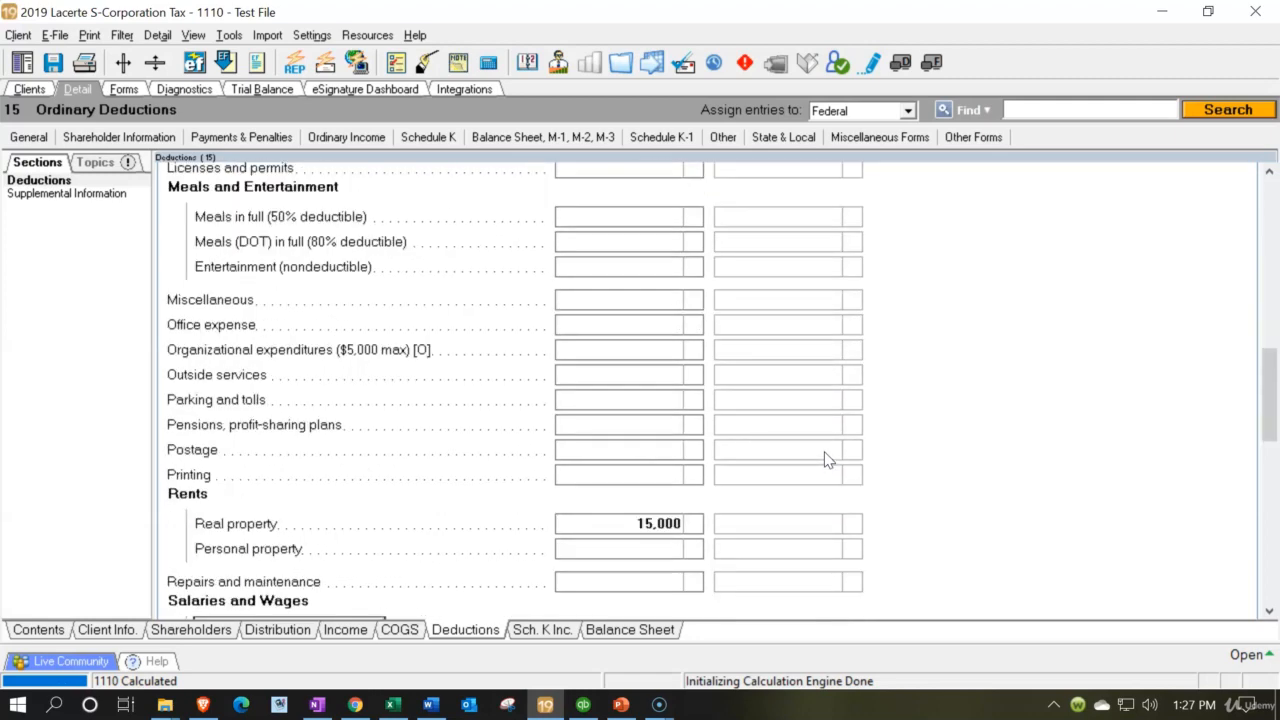
{"action": "scroll", "coordinate": [826, 460], "scroll_direction": "down", "scroll_amount": 10}
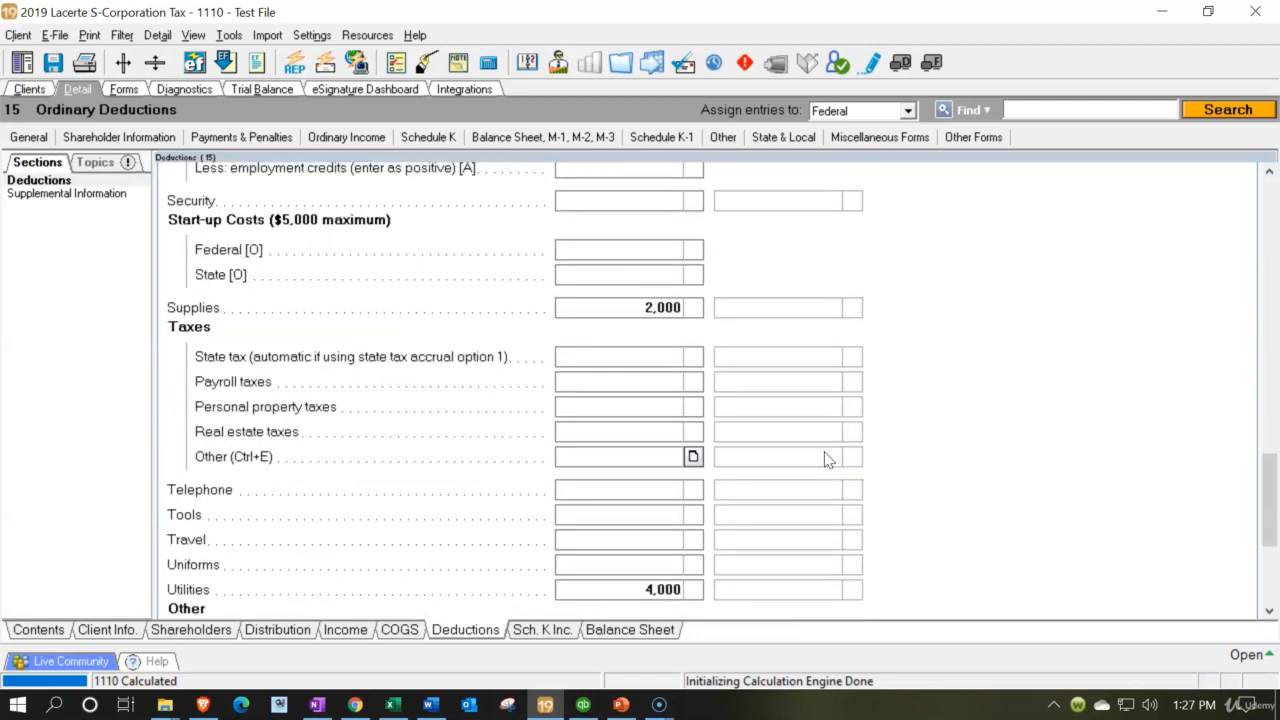
{"action": "scroll", "coordinate": [826, 460], "scroll_direction": "down", "scroll_amount": 5}
{"action": "left_click", "coordinate": [794, 446]}
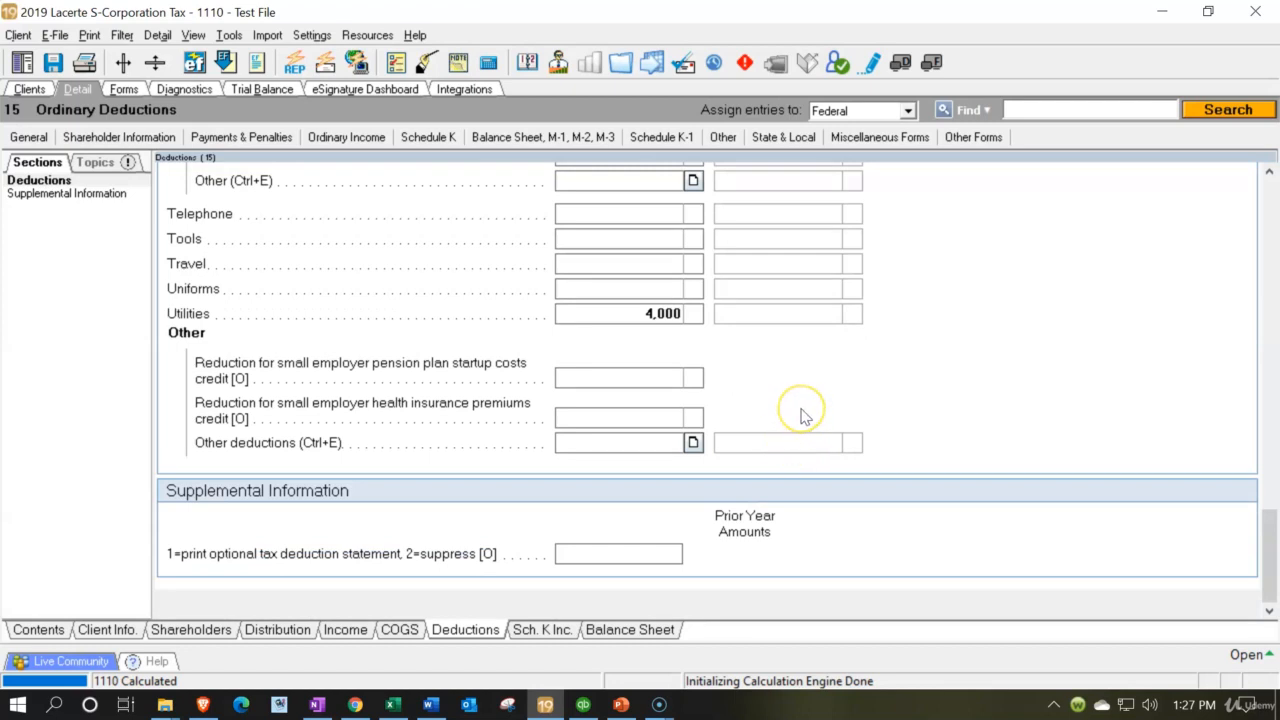
{"action": "scroll", "coordinate": [801, 405], "scroll_direction": "up", "scroll_amount": 1}
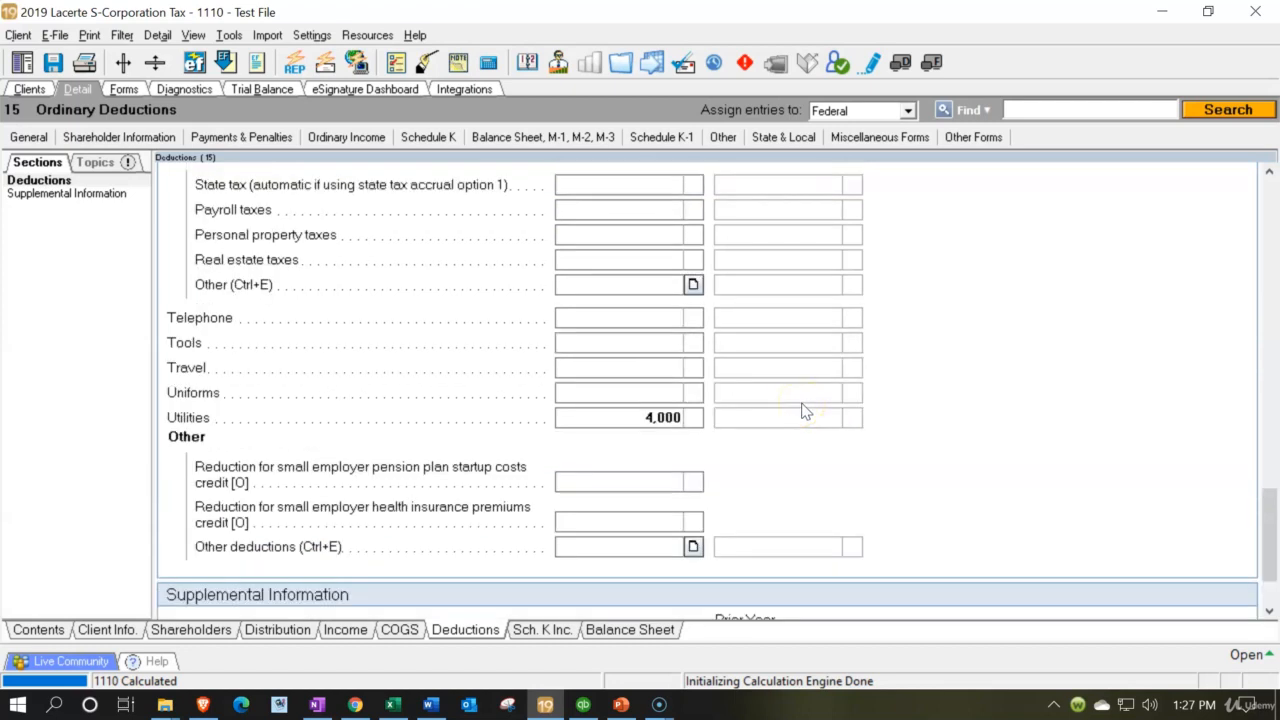
{"action": "scroll", "coordinate": [801, 410], "scroll_direction": "up", "scroll_amount": 2}
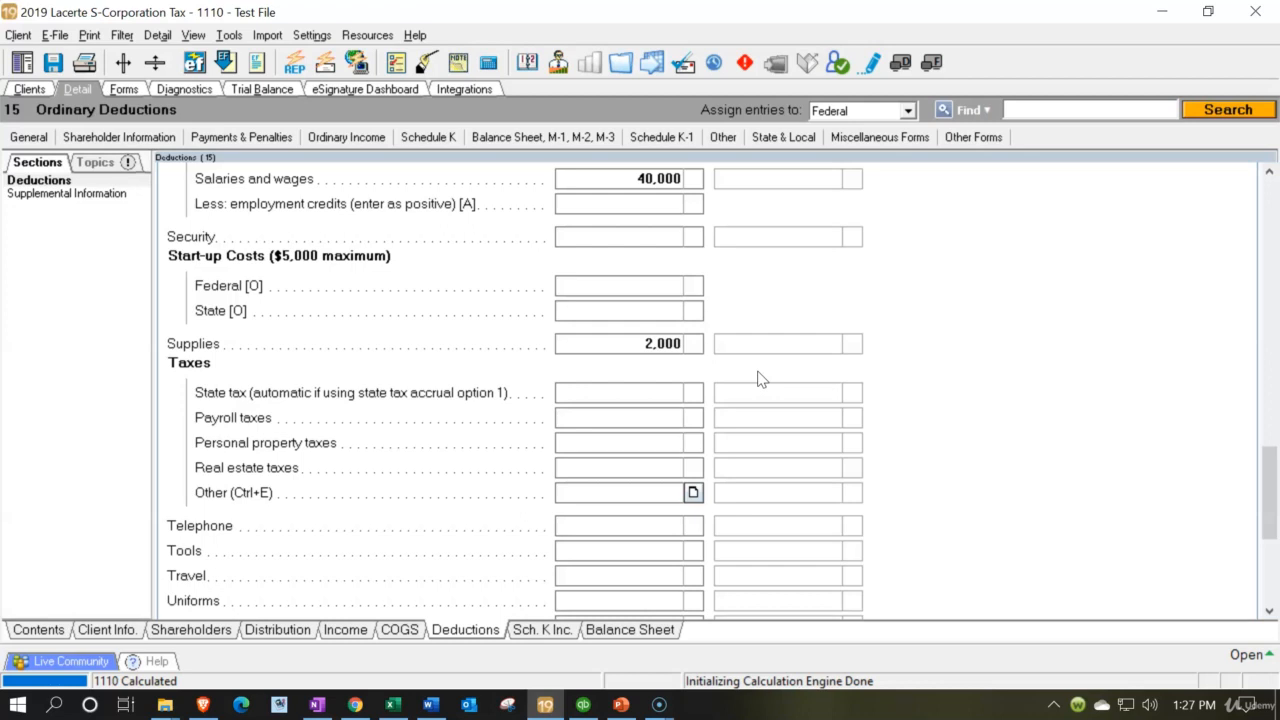
Step: View the return's Form 1120-S and examine pages 1 to 3, including the income, dividend and contribution lines of Schedule K
{"action": "left_click", "coordinate": [126, 90]}
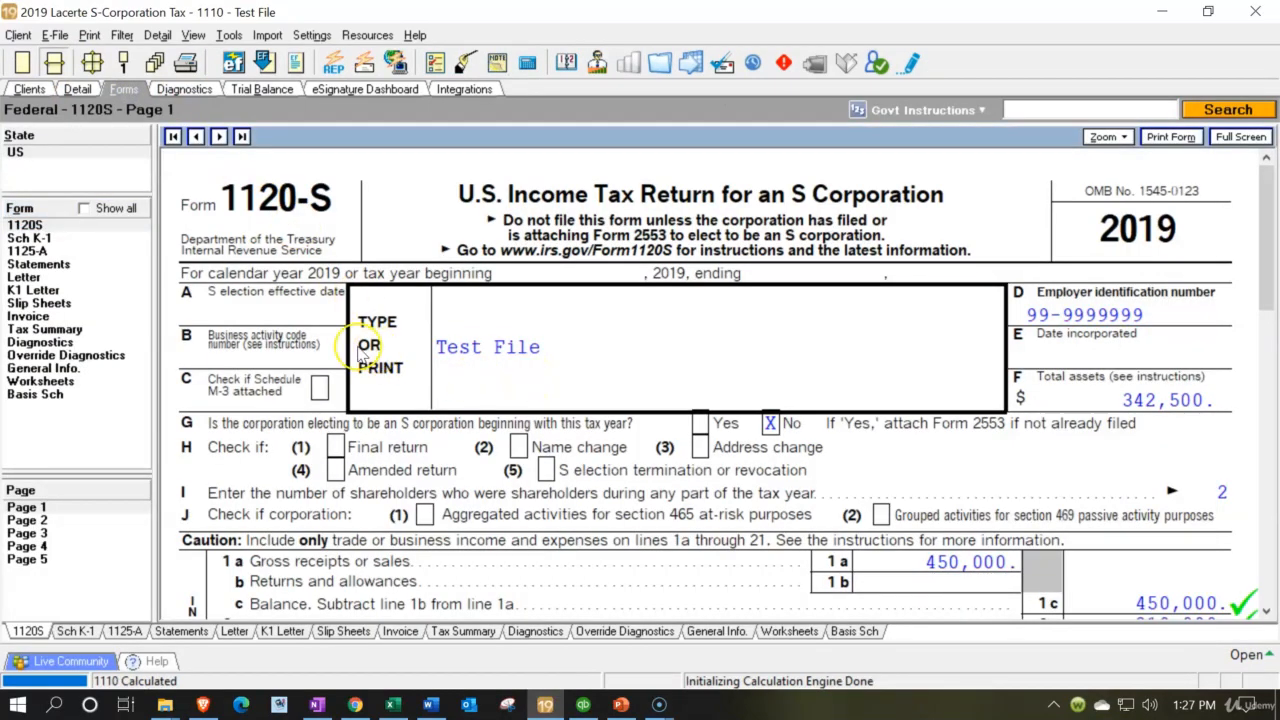
{"action": "left_click", "coordinate": [63, 521]}
{"action": "scroll", "coordinate": [606, 423], "scroll_direction": "down", "scroll_amount": 5}
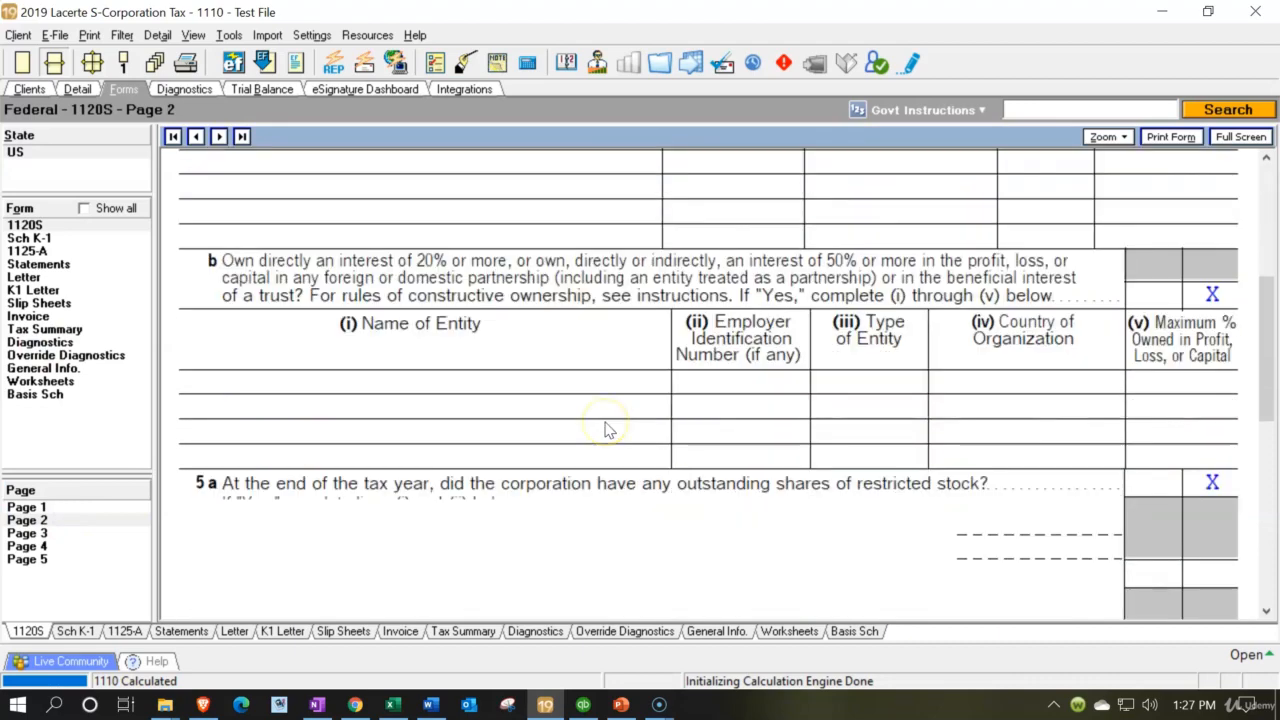
{"action": "left_click", "coordinate": [97, 532]}
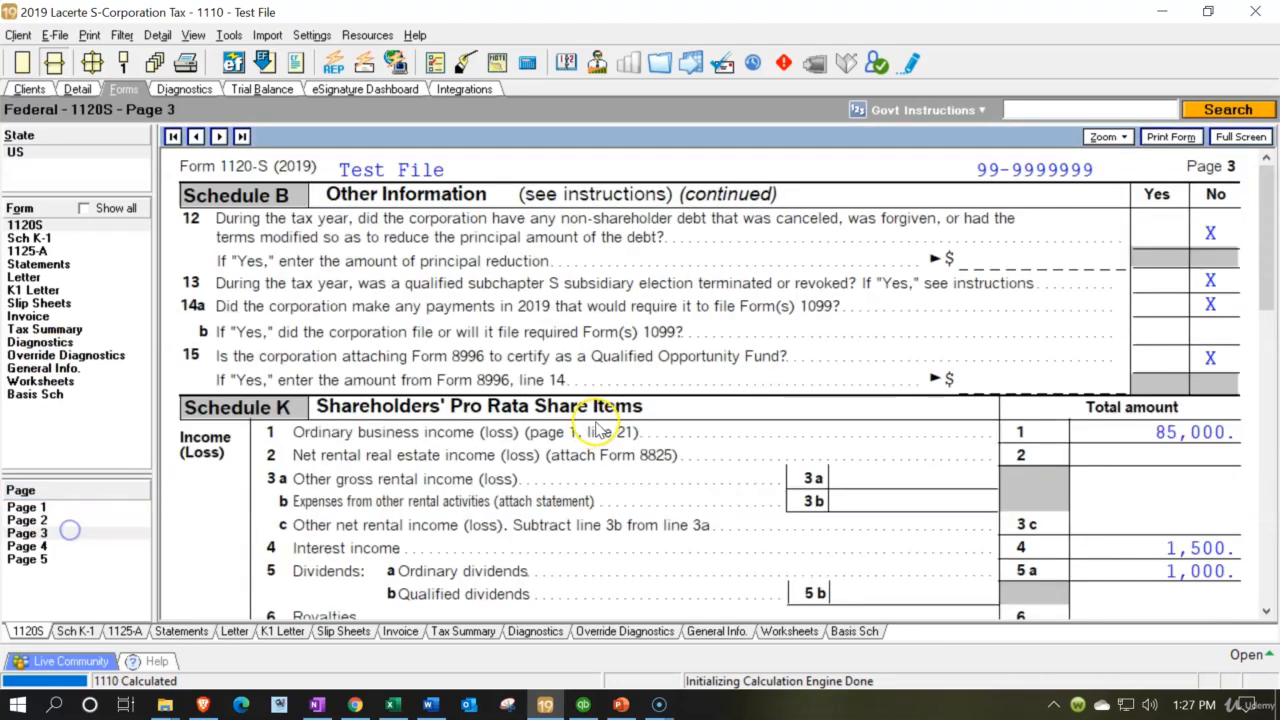
{"action": "scroll", "coordinate": [605, 425], "scroll_direction": "down", "scroll_amount": 5}
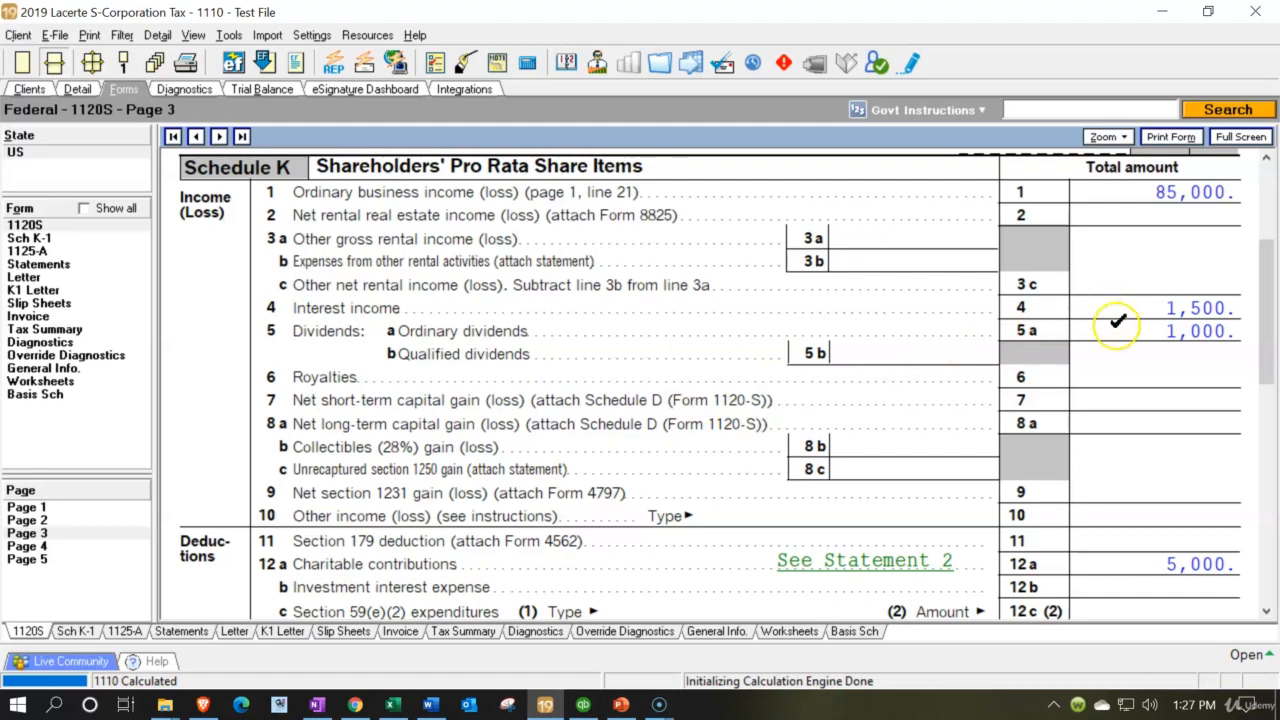
{"action": "scroll", "coordinate": [1112, 325], "scroll_direction": "down", "scroll_amount": 3}
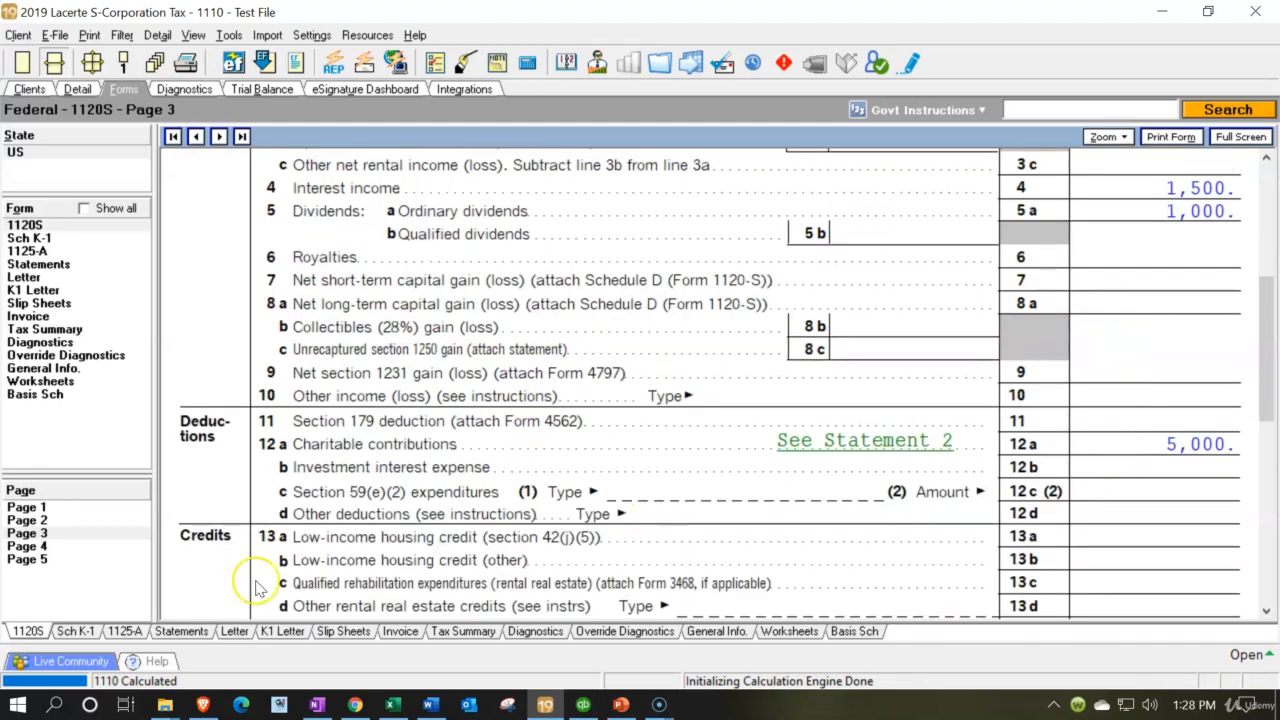
Step: Examine the Schedule L balance sheet on page 4 of Form 1120-S and Schedules M-1 and M-2 on page 5
{"action": "left_click", "coordinate": [48, 545]}
{"action": "scroll", "coordinate": [636, 410], "scroll_direction": "down", "scroll_amount": 10}
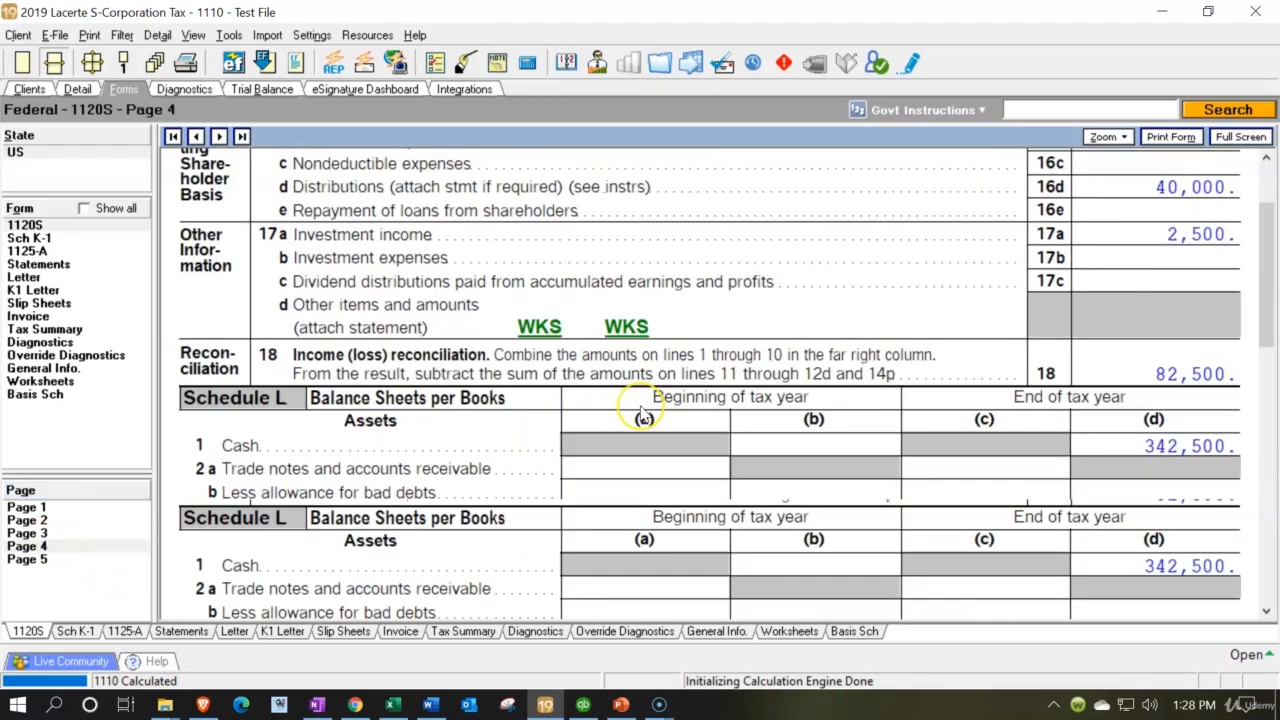
{"action": "scroll", "coordinate": [640, 413], "scroll_direction": "down", "scroll_amount": 5}
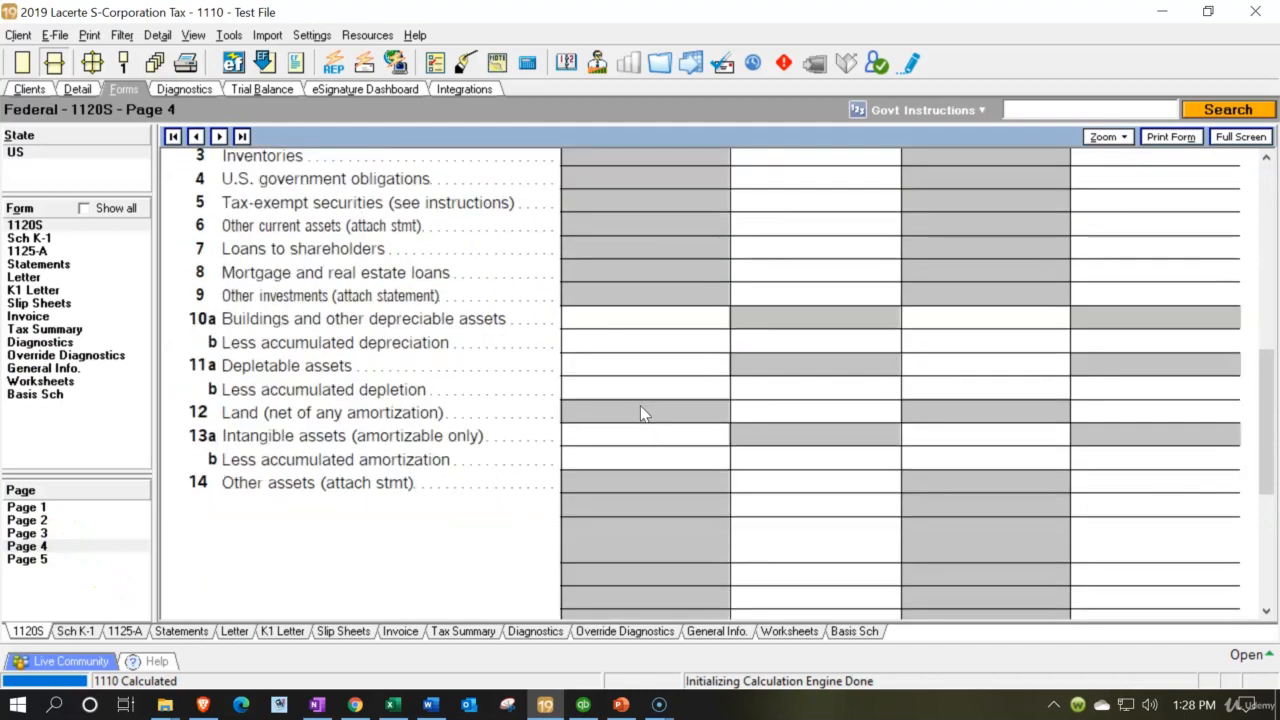
{"action": "left_click", "coordinate": [58, 558]}
{"action": "scroll", "coordinate": [548, 394], "scroll_direction": "down", "scroll_amount": 3}
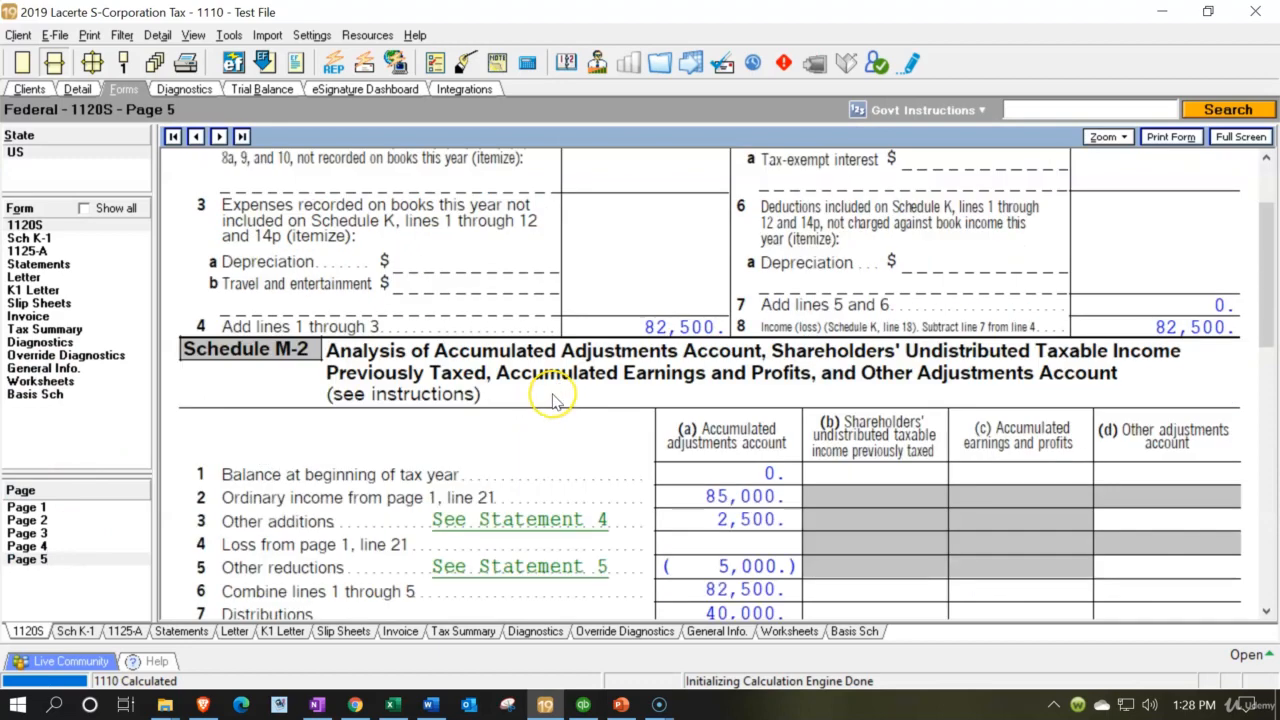
{"action": "scroll", "coordinate": [555, 397], "scroll_direction": "up", "scroll_amount": 3}
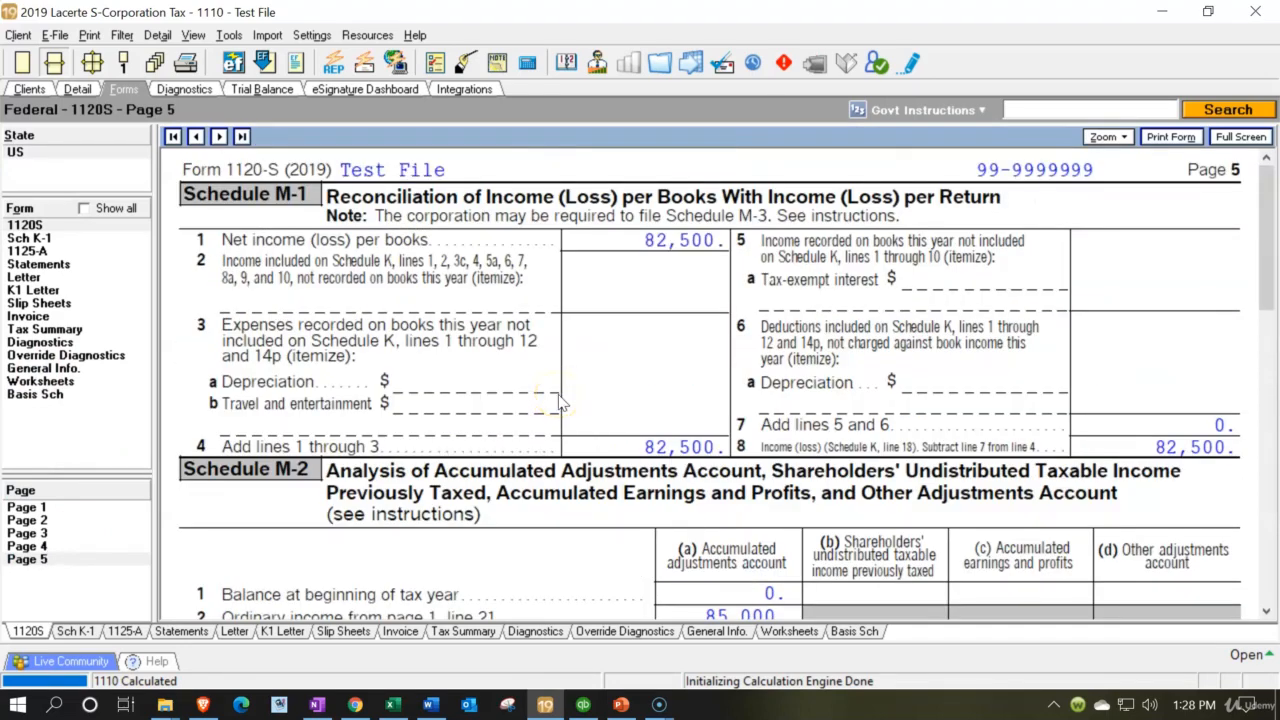
Step: Go back to Schedule L on page 4 and compare total assets with total liabilities and shareholders' equity
{"action": "scroll", "coordinate": [560, 402], "scroll_direction": "up", "scroll_amount": 3}
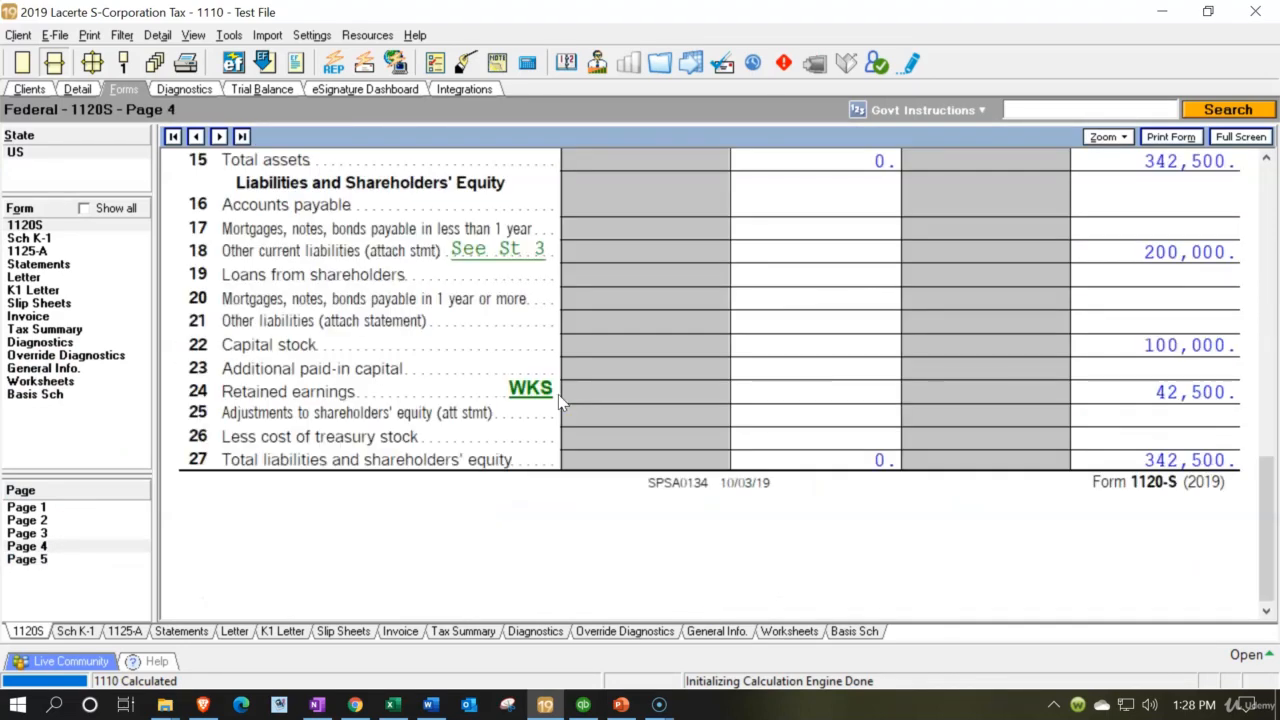
{"action": "scroll", "coordinate": [1050, 350], "scroll_direction": "up", "scroll_amount": 1}
{"action": "left_click", "coordinate": [1050, 348]}
{"action": "left_click", "coordinate": [1133, 580]}
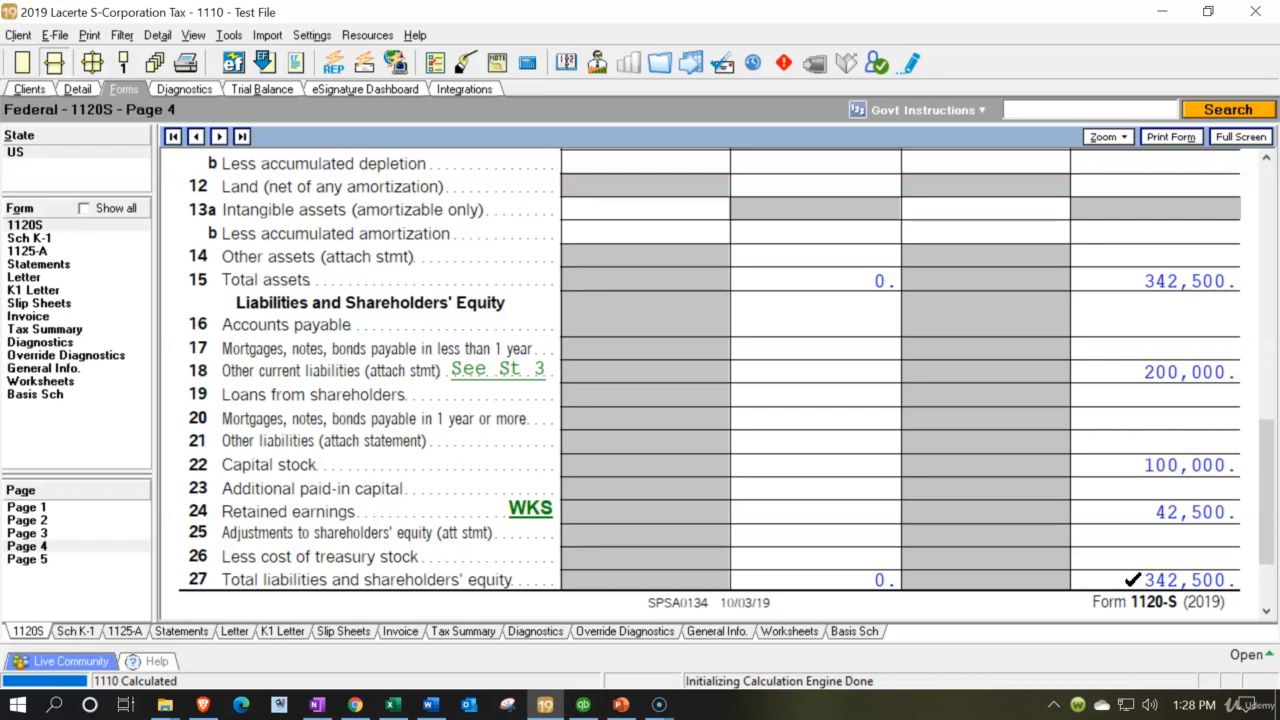
{"action": "left_click", "coordinate": [958, 516]}
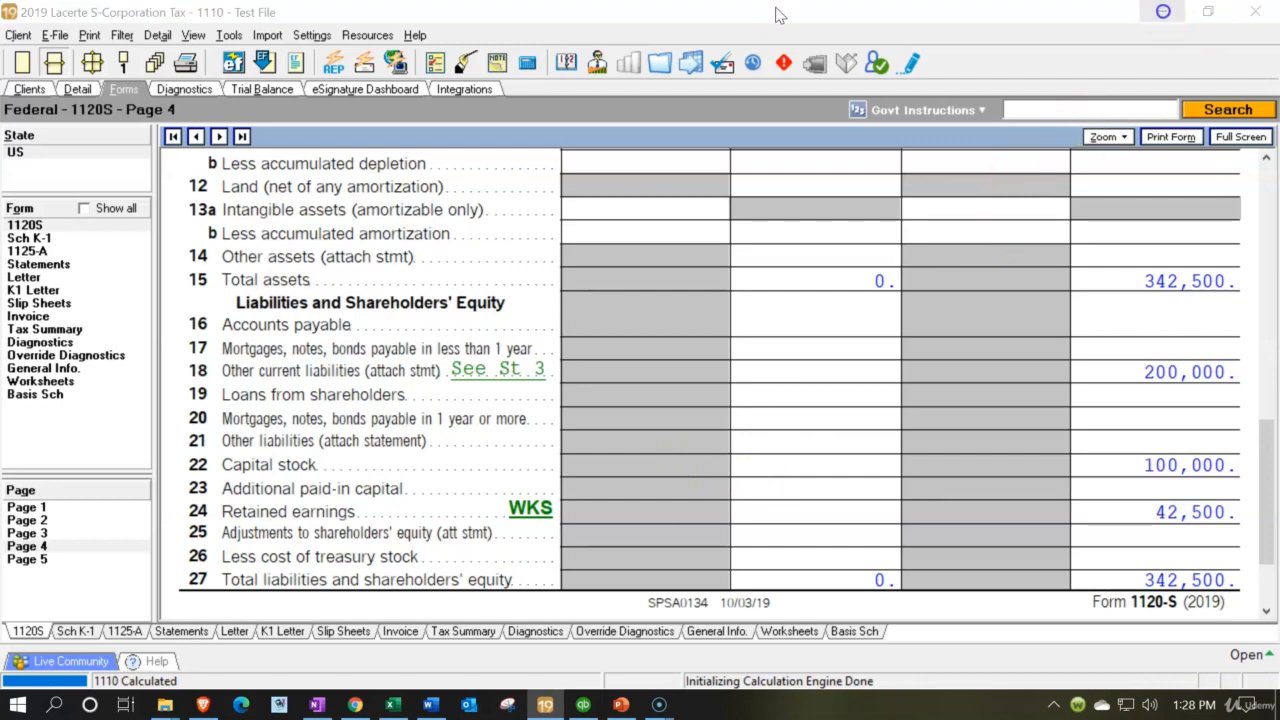
Step: Minimize the Lacerte return and the QuickBooks Chart of Accounts to reveal the desktop
{"action": "left_click", "coordinate": [1162, 12]}
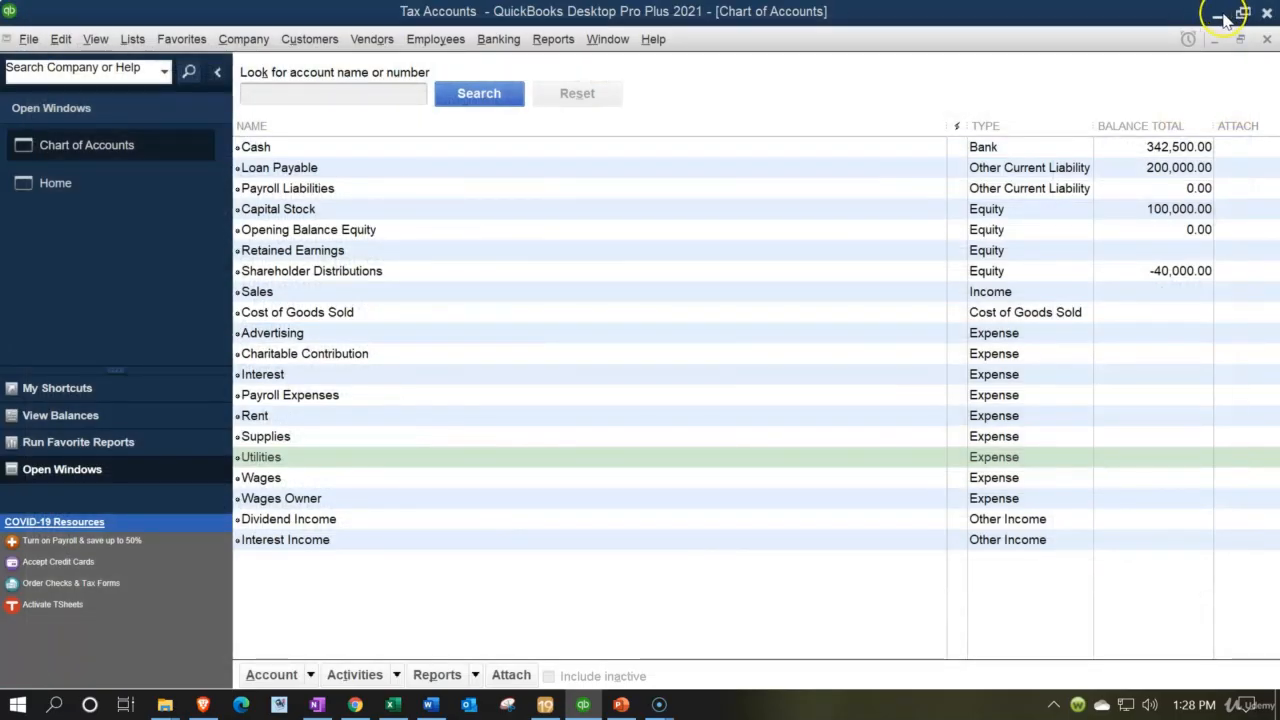
{"action": "left_click", "coordinate": [1222, 15]}
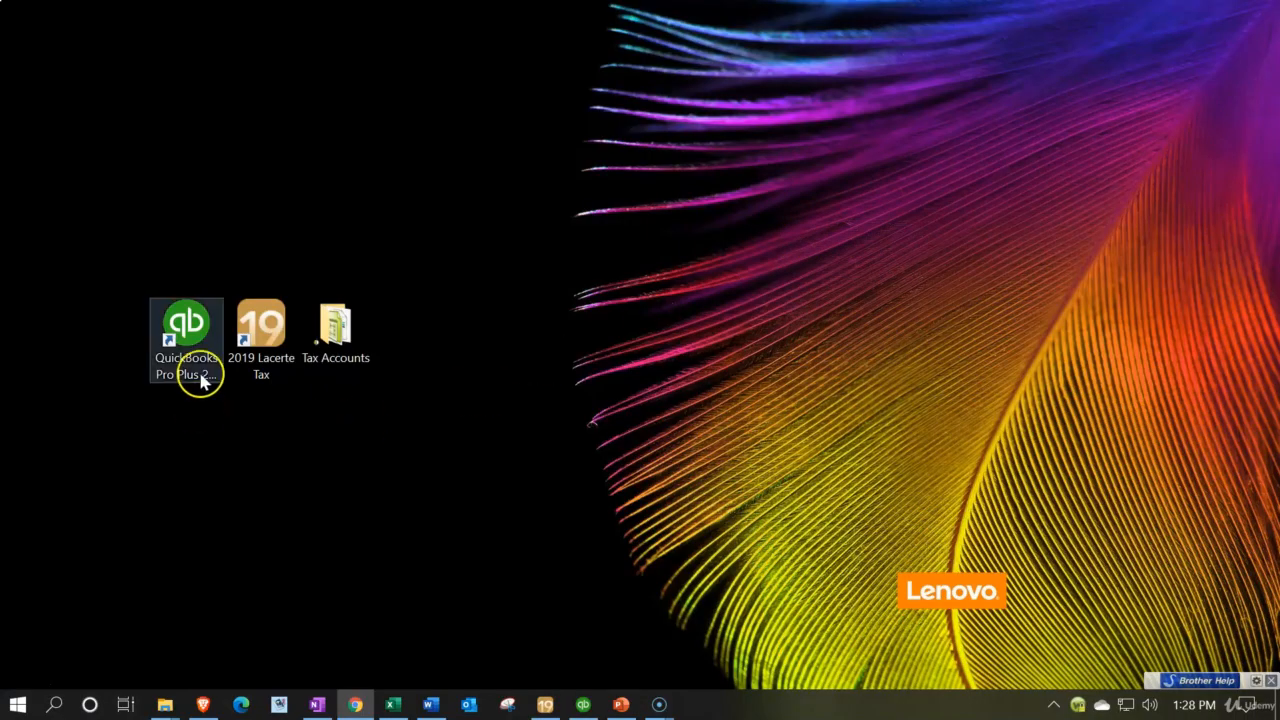